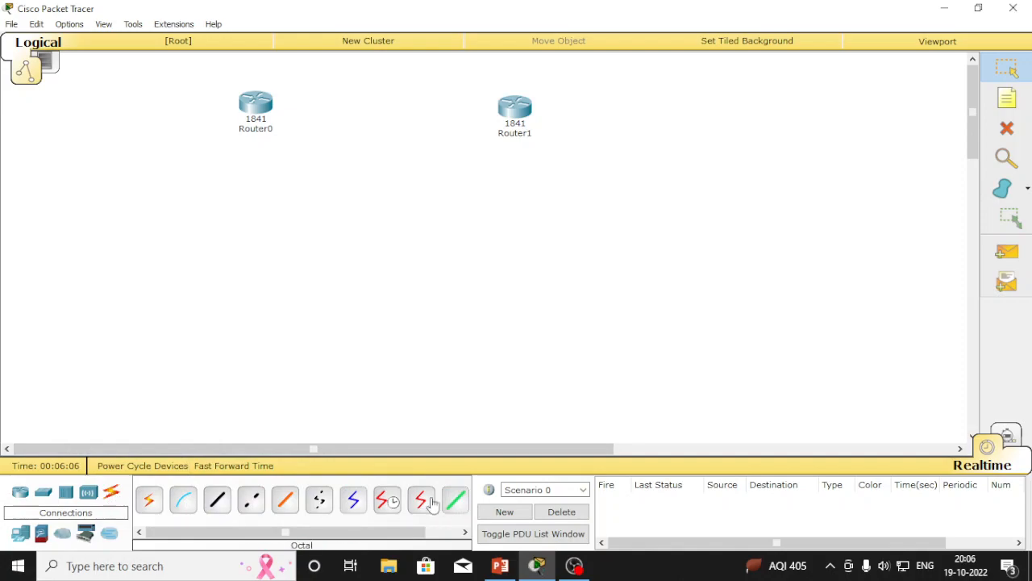
{"action": "left_click", "coordinate": [388, 501]}
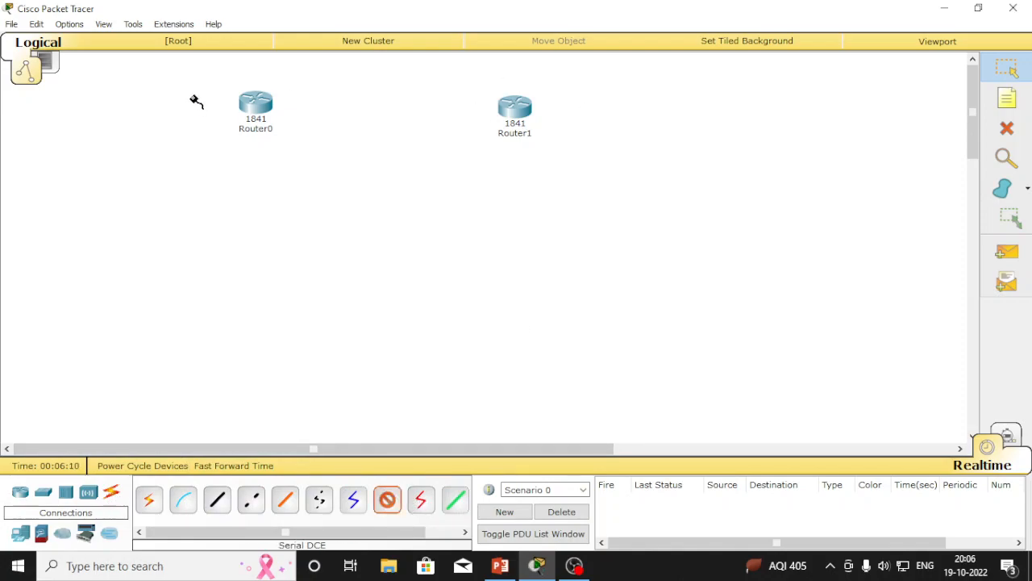
{"action": "left_click", "coordinate": [261, 107]}
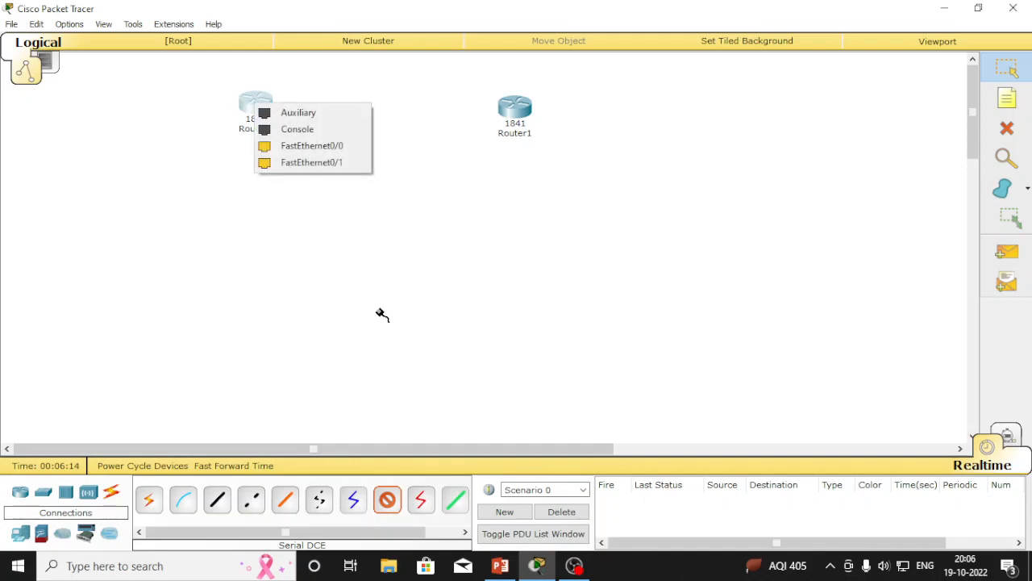
{"action": "left_click", "coordinate": [387, 503]}
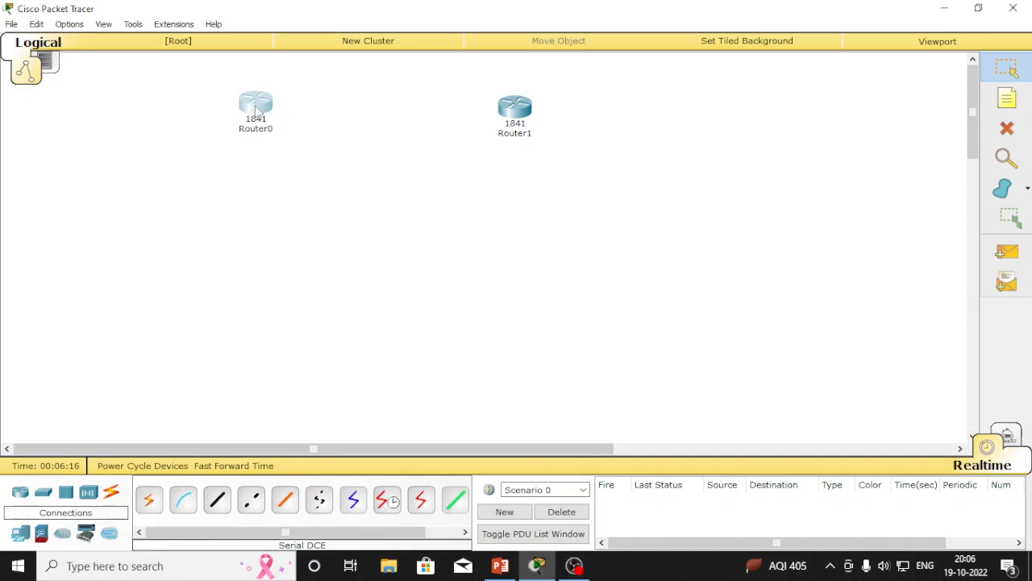
Step: Power off Router0, install a WIC-2T module in its empty slot beside the power switch, and power it back on
{"action": "mouse_move", "coordinate": [257, 110]}
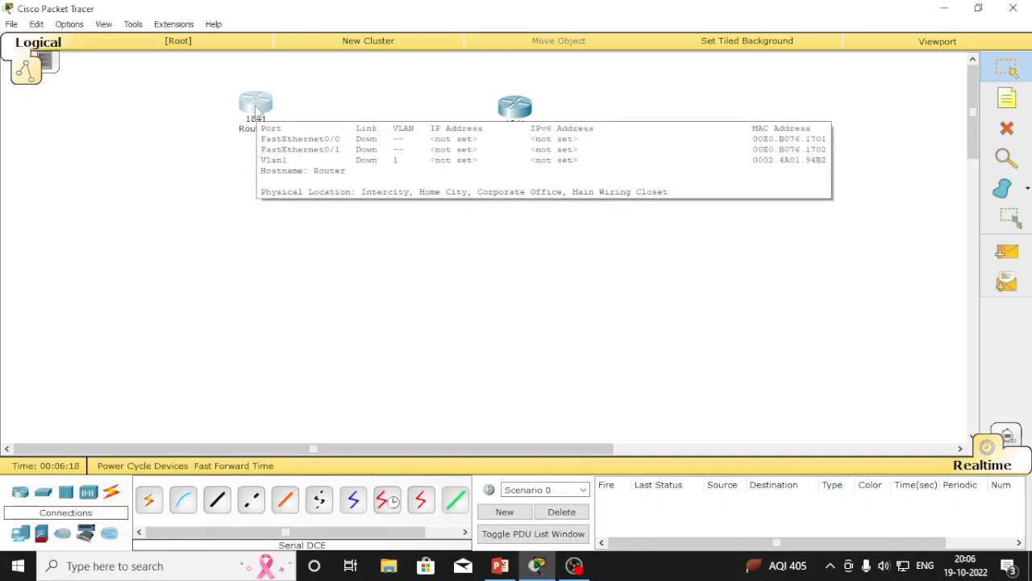
{"action": "left_click", "coordinate": [256, 110]}
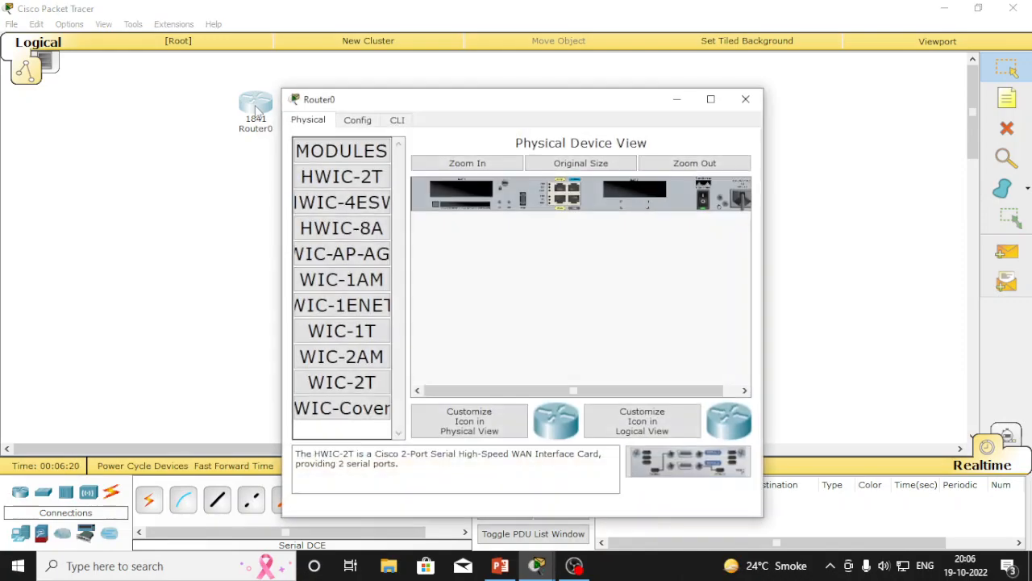
{"action": "left_click", "coordinate": [711, 99]}
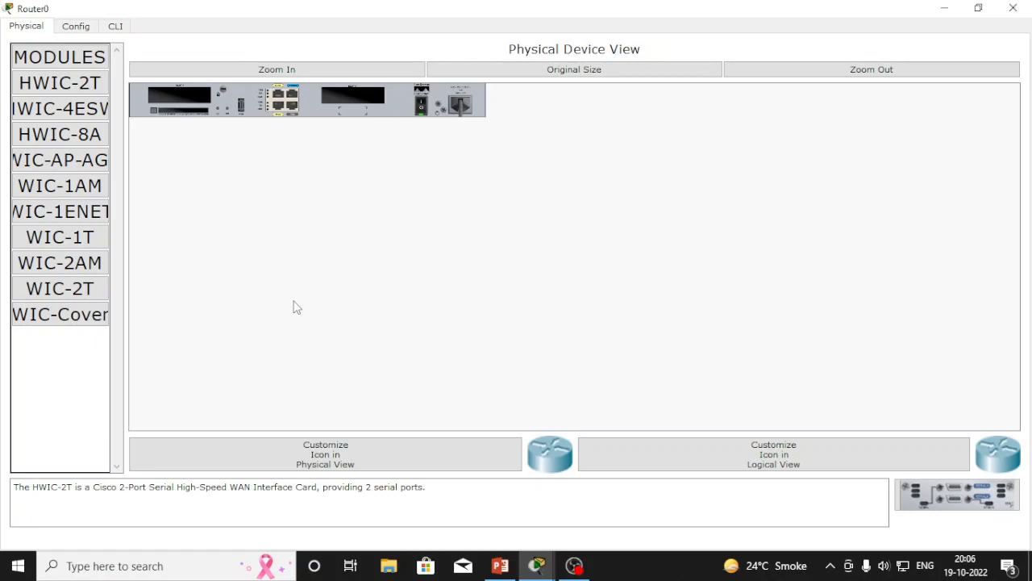
{"action": "left_click", "coordinate": [420, 110]}
{"action": "left_click", "coordinate": [420, 112]}
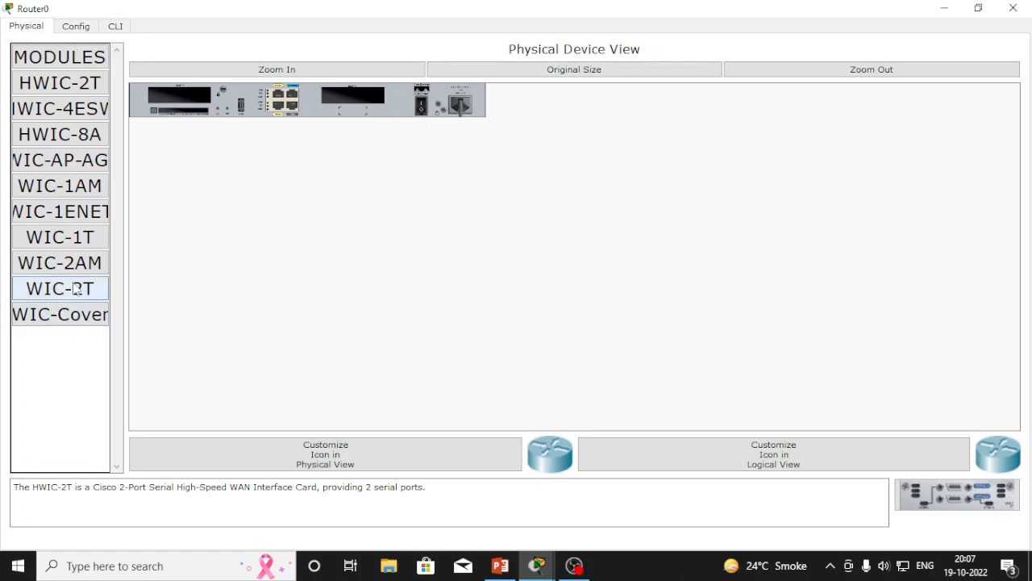
{"action": "left_click_drag", "start_coordinate": [78, 297], "coordinate": [348, 94]}
{"action": "left_click", "coordinate": [357, 94]}
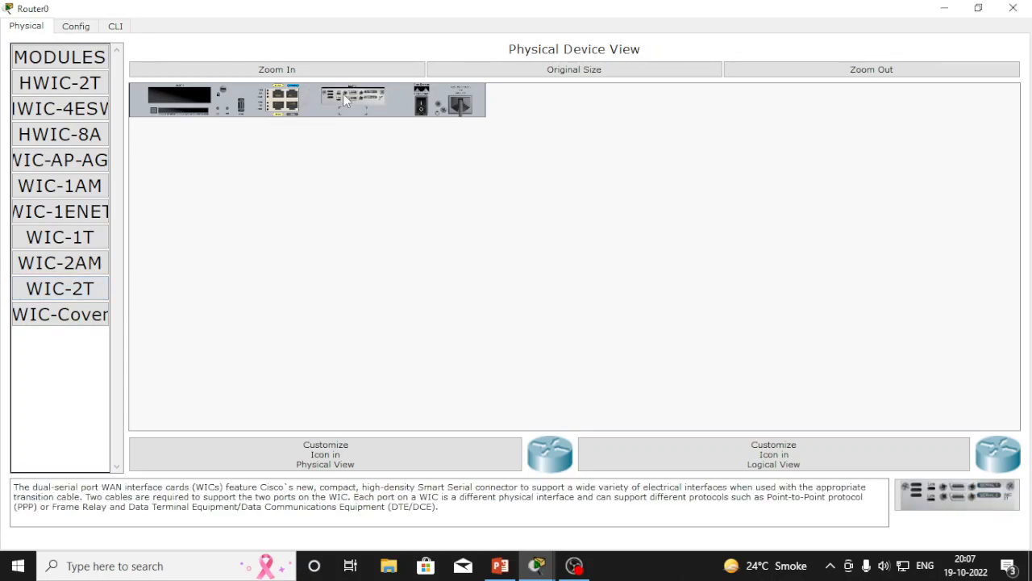
{"action": "left_click", "coordinate": [423, 112]}
{"action": "left_click", "coordinate": [1013, 8]}
Step: Install a WIC-2T module in the powered-off Router1's slot beside the power switch, and power the router back on
{"action": "left_click", "coordinate": [514, 112]}
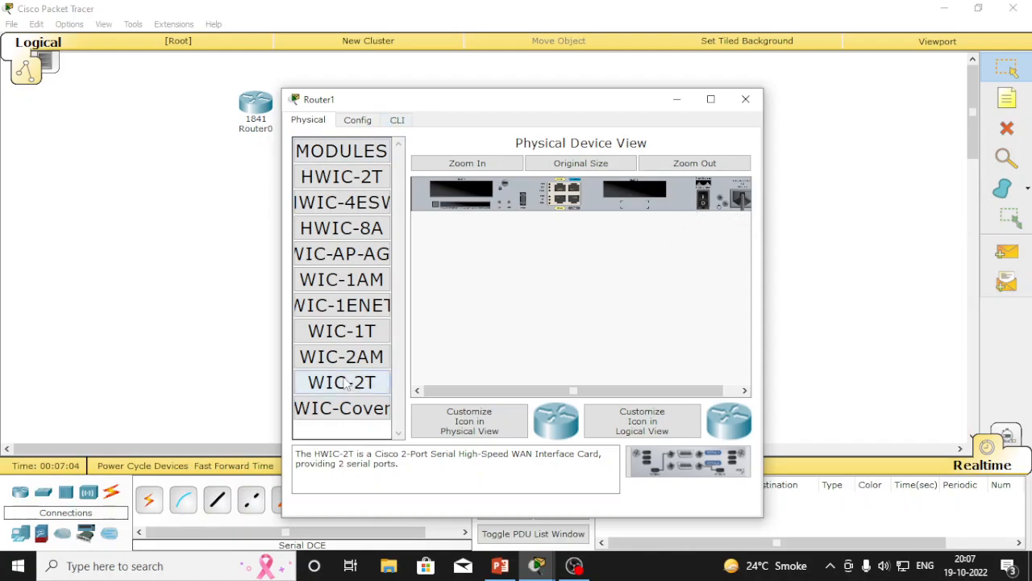
{"action": "left_click_drag", "start_coordinate": [341, 382], "coordinate": [614, 196]}
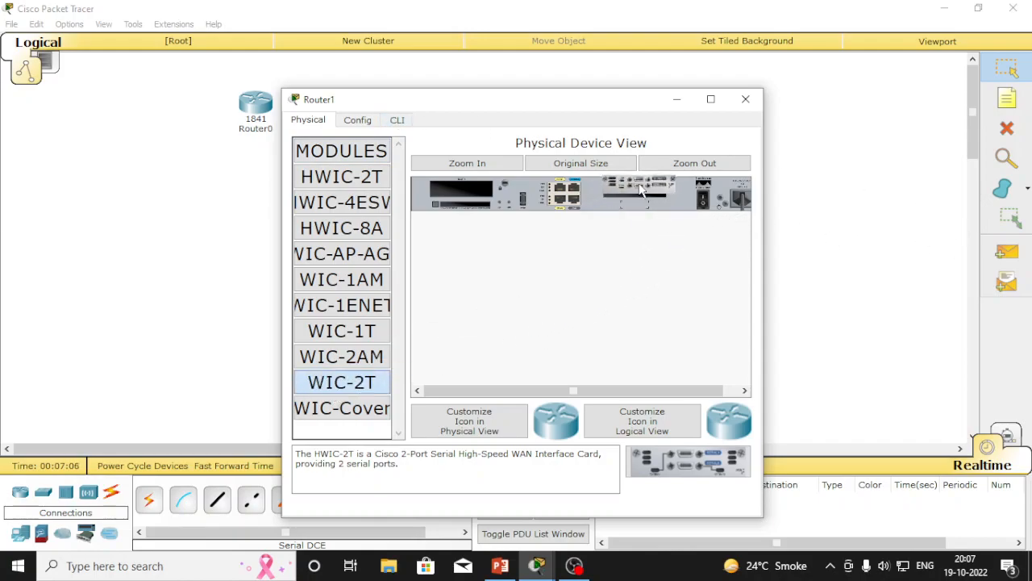
{"action": "left_click", "coordinate": [703, 202]}
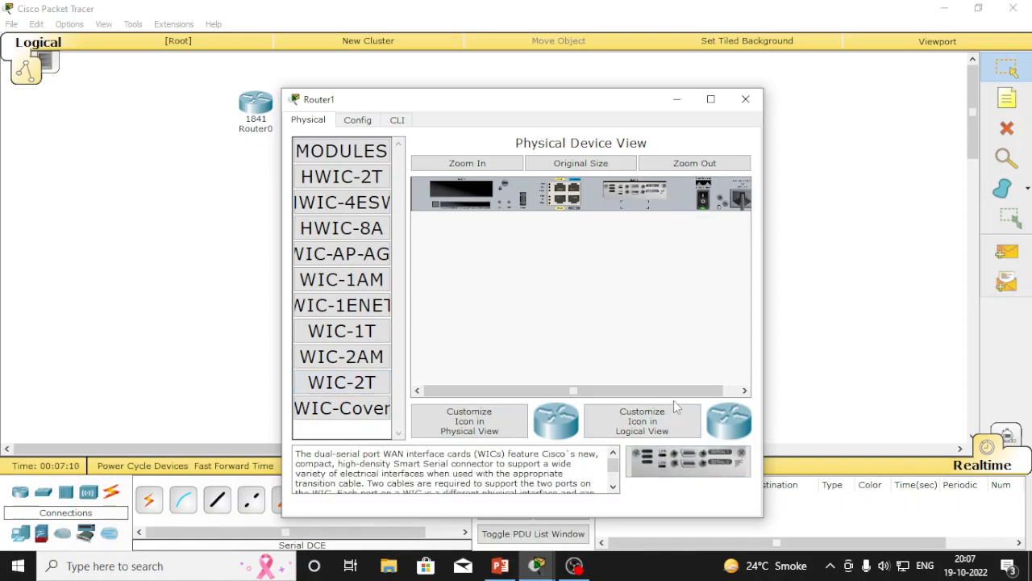
{"action": "left_click", "coordinate": [745, 98]}
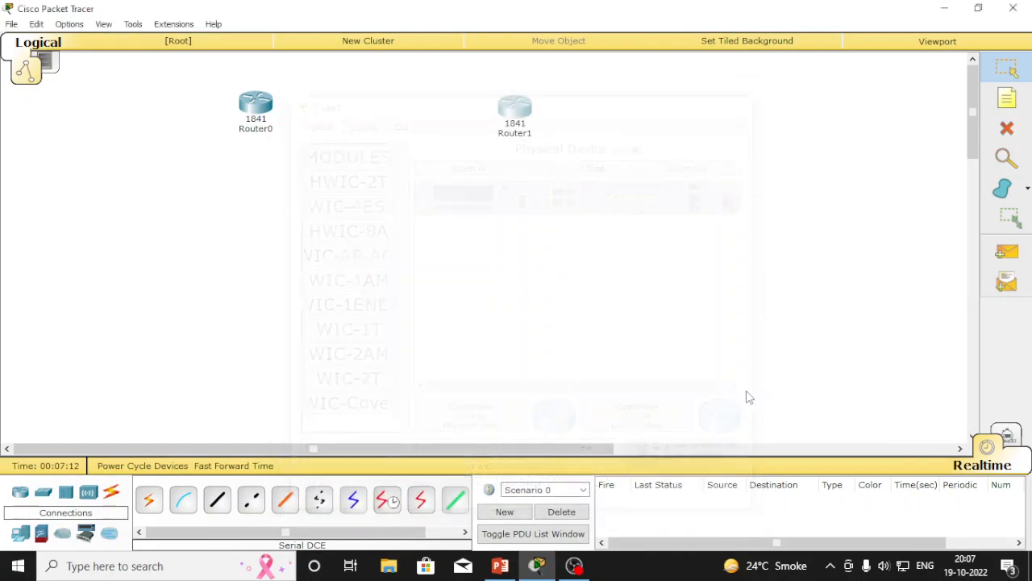
Step: Connect Router0's Serial0/0/0 to Router1's Serial0/0/0 with a Serial DCE cable, keeping Router0 as the DCE end
{"action": "left_click", "coordinate": [387, 505]}
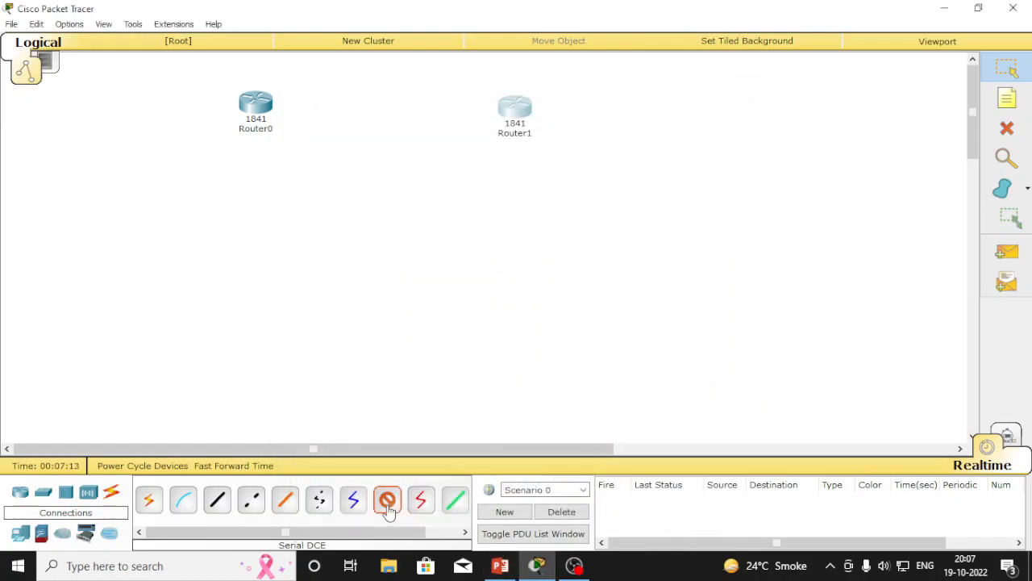
{"action": "left_click", "coordinate": [260, 106]}
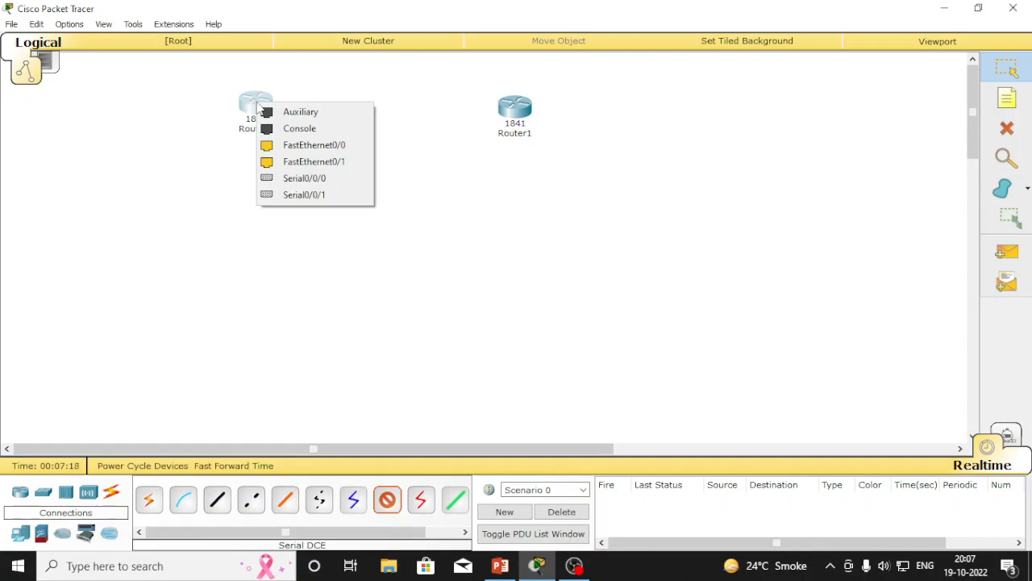
{"action": "left_click", "coordinate": [332, 180]}
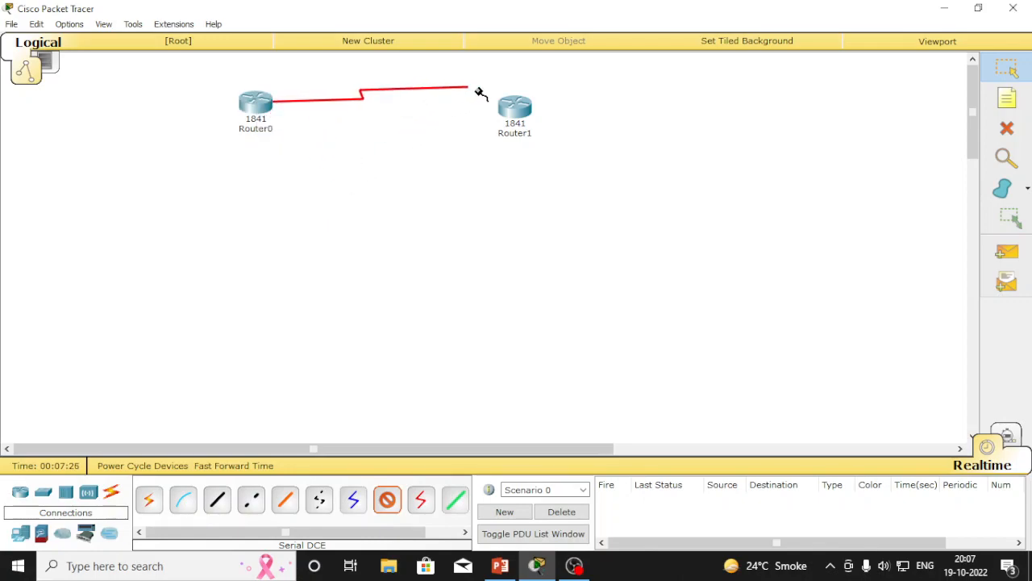
{"action": "left_click", "coordinate": [511, 110]}
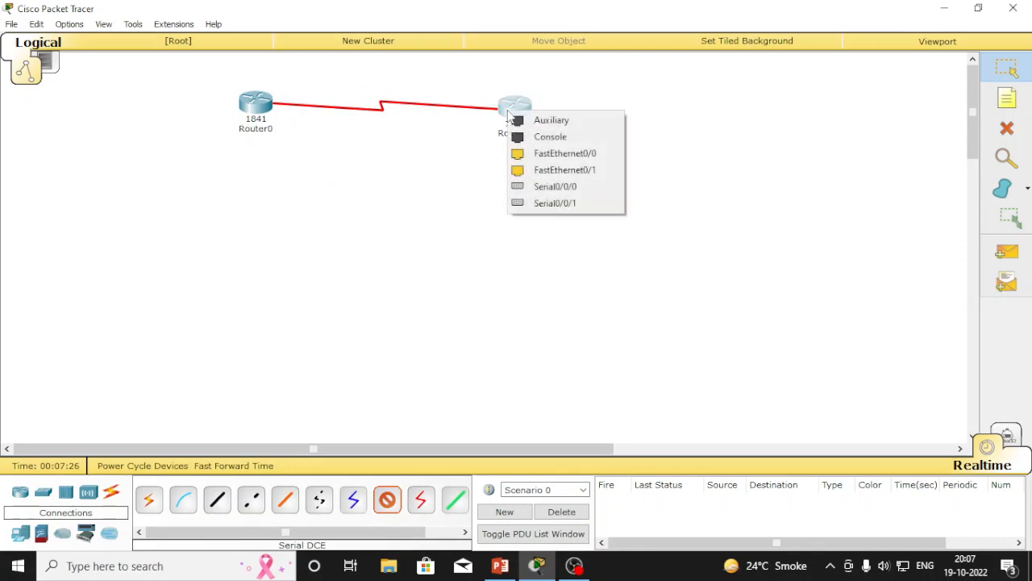
{"action": "left_click", "coordinate": [551, 187]}
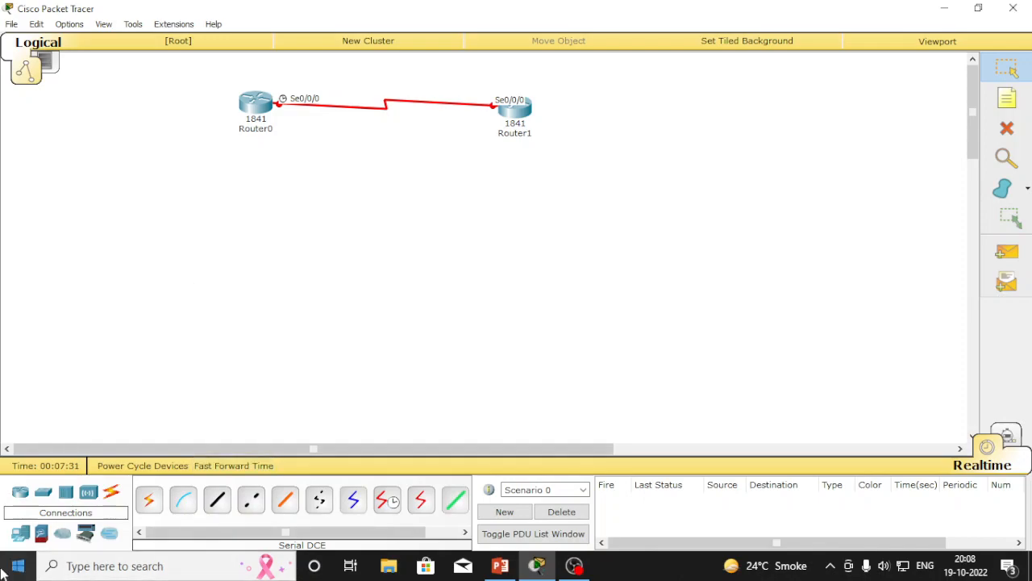
Step: Place two 2950-24 switches on the workspace, one below Router0 and one below Router1
{"action": "left_click", "coordinate": [43, 492]}
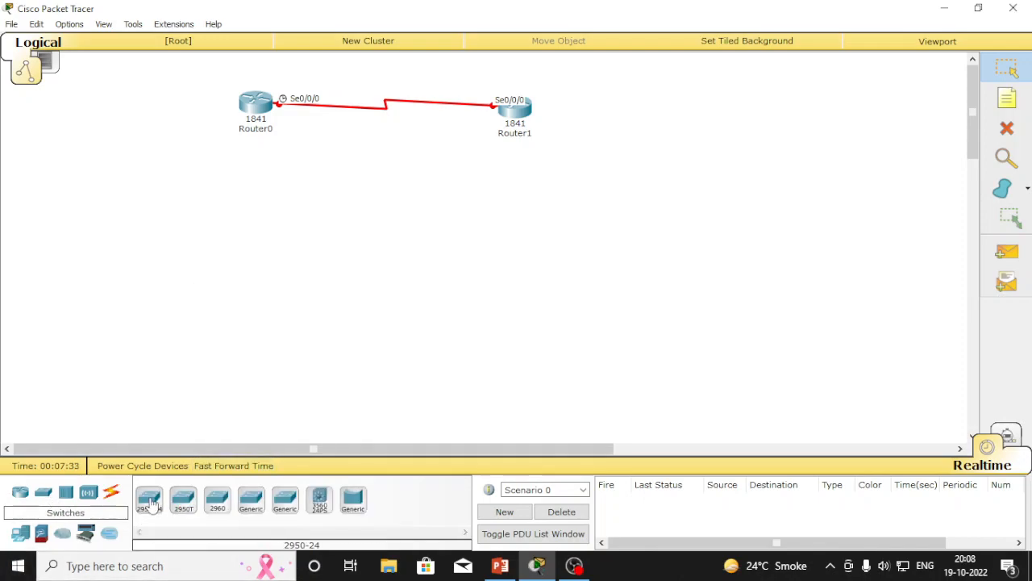
{"action": "left_click", "coordinate": [151, 504], "text": "ctrl"}
{"action": "left_click", "coordinate": [250, 184]}
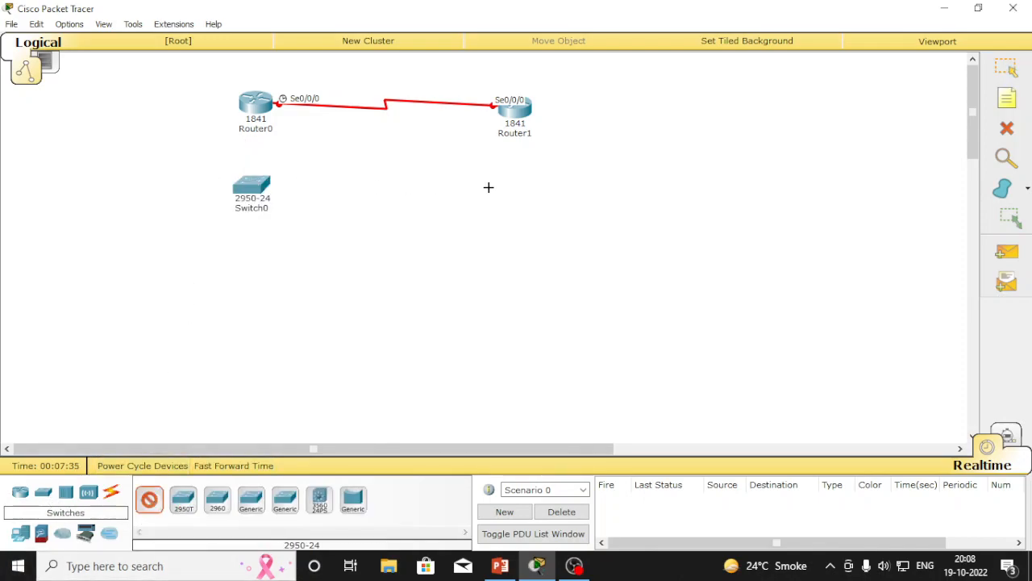
{"action": "left_click", "coordinate": [529, 191]}
Step: Place four generic PCs on the workspace, two below Switch0 and two below Switch1
{"action": "left_click", "coordinate": [20, 533]}
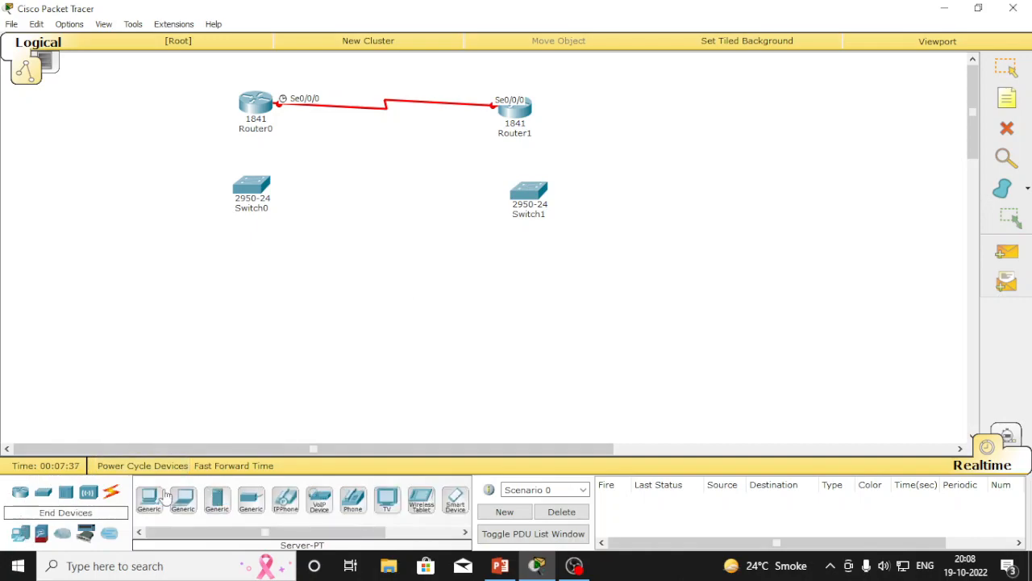
{"action": "left_click", "coordinate": [106, 282]}
{"action": "left_click", "coordinate": [192, 298]}
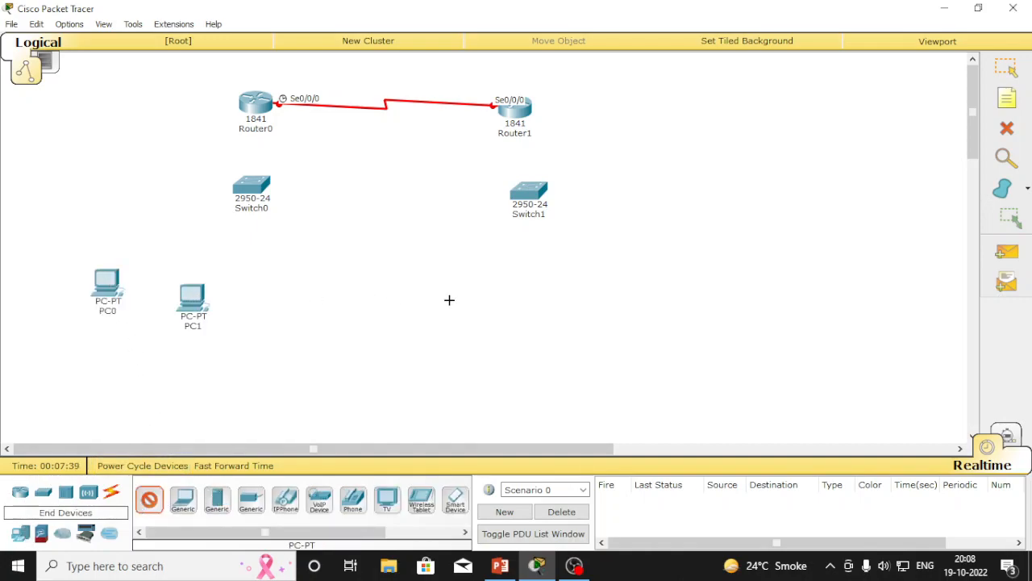
{"action": "left_click", "coordinate": [534, 300]}
{"action": "left_click", "coordinate": [598, 298]}
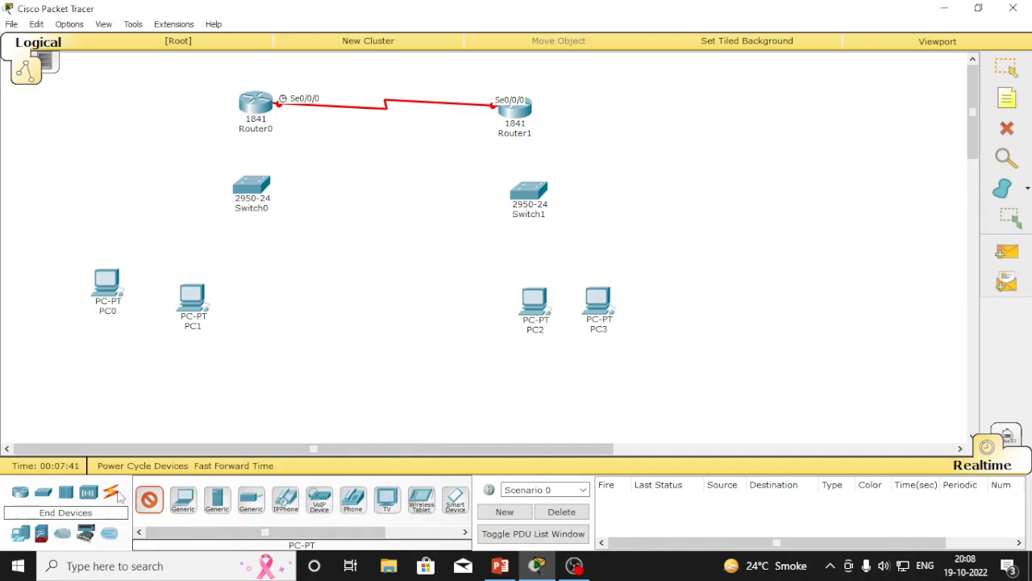
Step: Connect Router0's FastEthernet0/0 to Switch0's FastEthernet0/12 with a copper straight-through cable
{"action": "left_click", "coordinate": [111, 493]}
{"action": "left_click", "coordinate": [217, 500]}
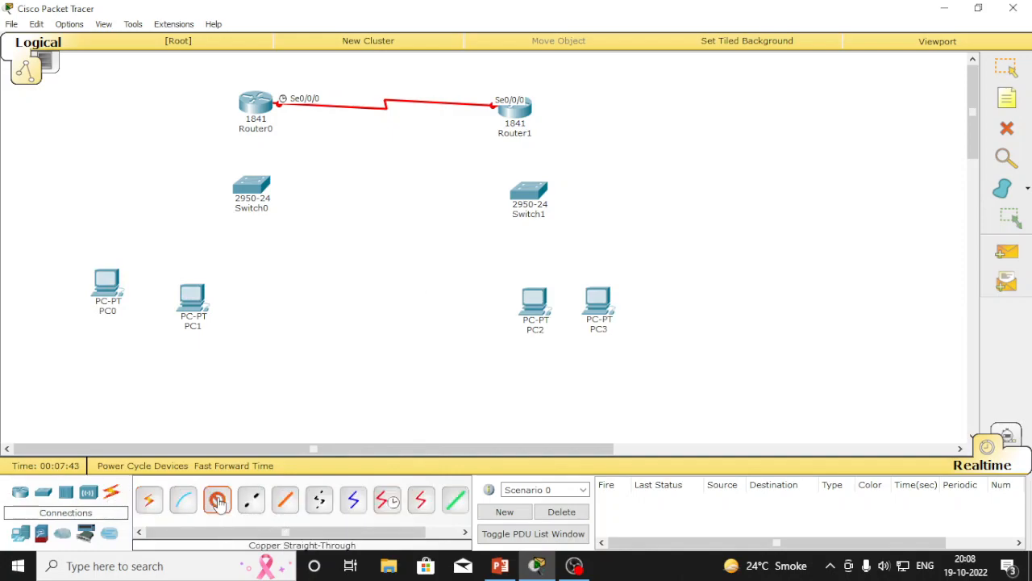
{"action": "left_click", "coordinate": [243, 95]}
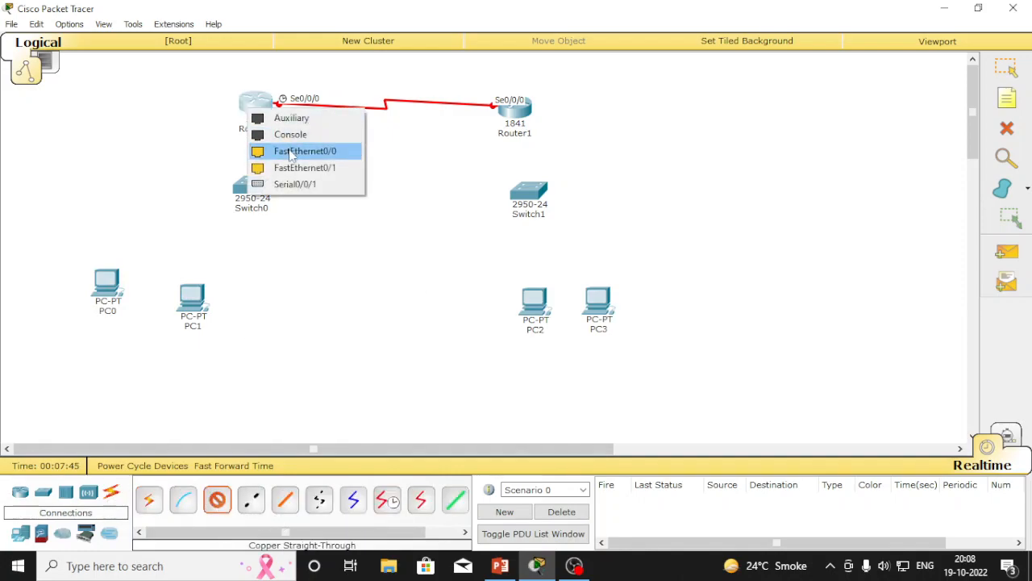
{"action": "left_click", "coordinate": [291, 151]}
{"action": "left_click", "coordinate": [247, 182]}
{"action": "left_click", "coordinate": [293, 224]}
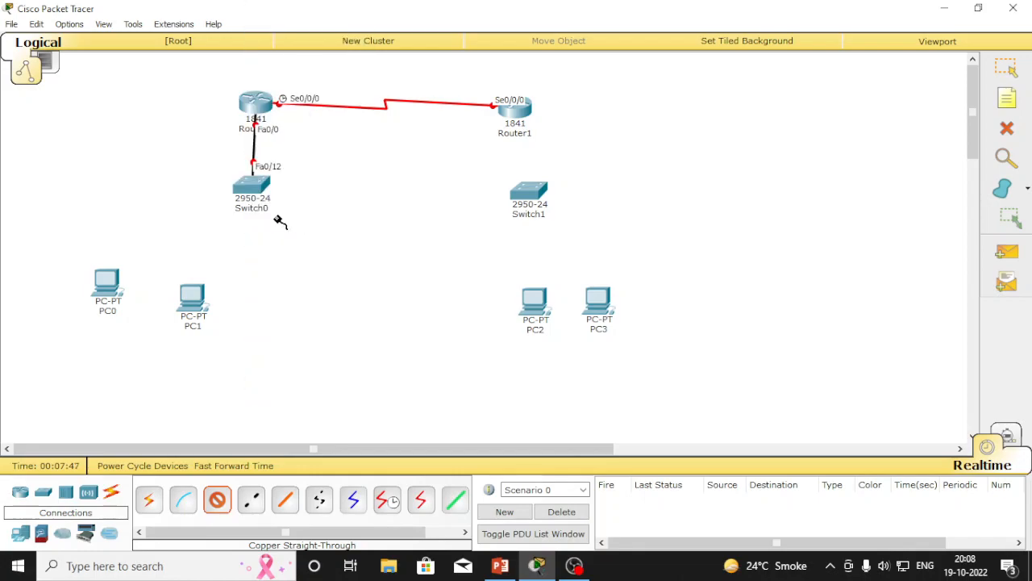
Step: Cable Switch0's FastEthernet0/13 to PC0 and its FastEthernet0/2 to PC1 with copper straight-through, using each PC's FastEthernet0
{"action": "left_click", "coordinate": [239, 188]}
{"action": "left_click", "coordinate": [296, 222]}
{"action": "left_click", "coordinate": [105, 278]}
{"action": "left_click", "coordinate": [133, 312]}
{"action": "left_click", "coordinate": [255, 183]}
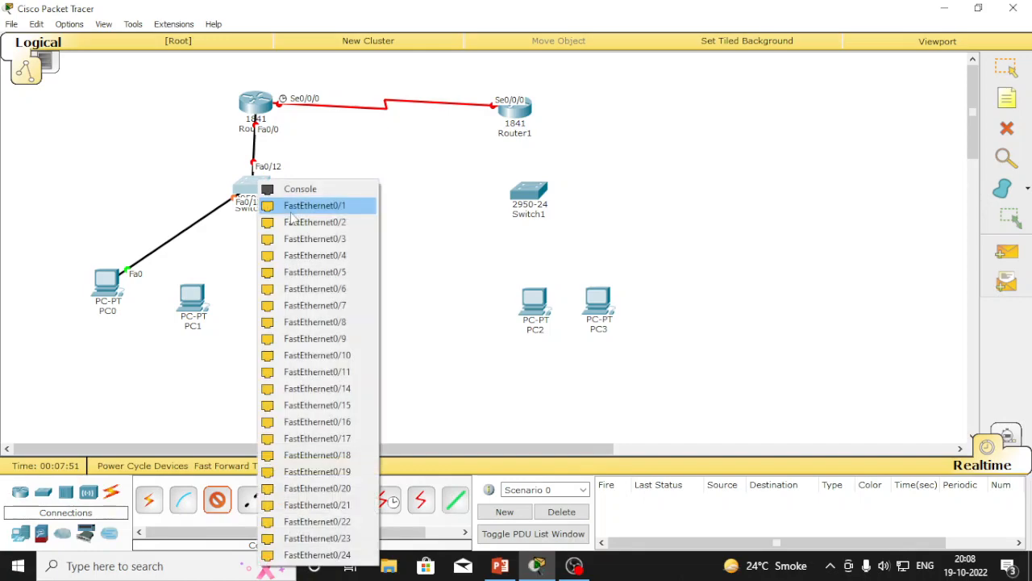
{"action": "left_click", "coordinate": [295, 226]}
{"action": "left_click", "coordinate": [192, 300]}
{"action": "left_click", "coordinate": [270, 323]}
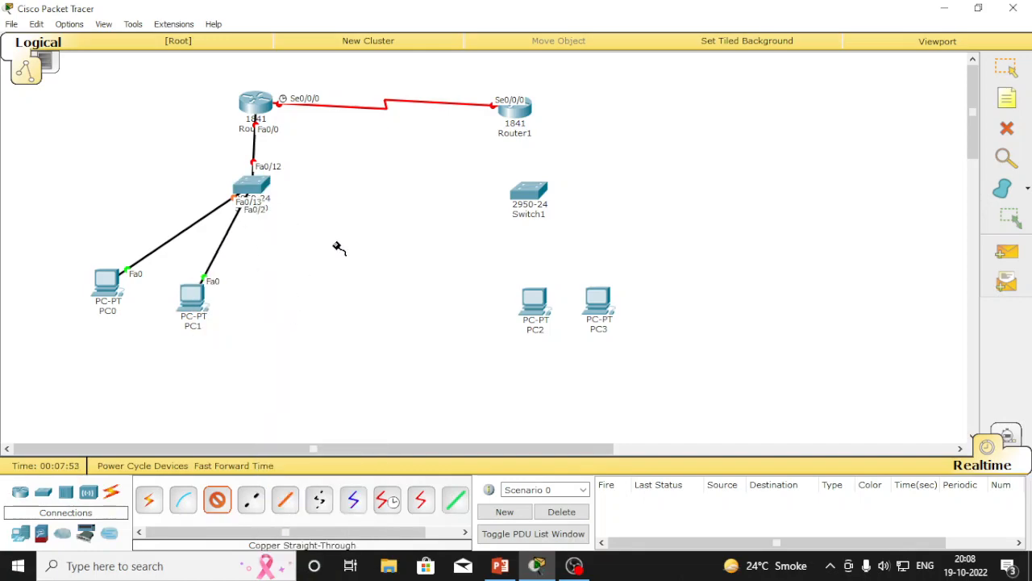
Step: Connect Router1's FastEthernet0/0 to Switch1's FastEthernet0/12 with a copper straight-through cable
{"action": "left_click", "coordinate": [516, 112]}
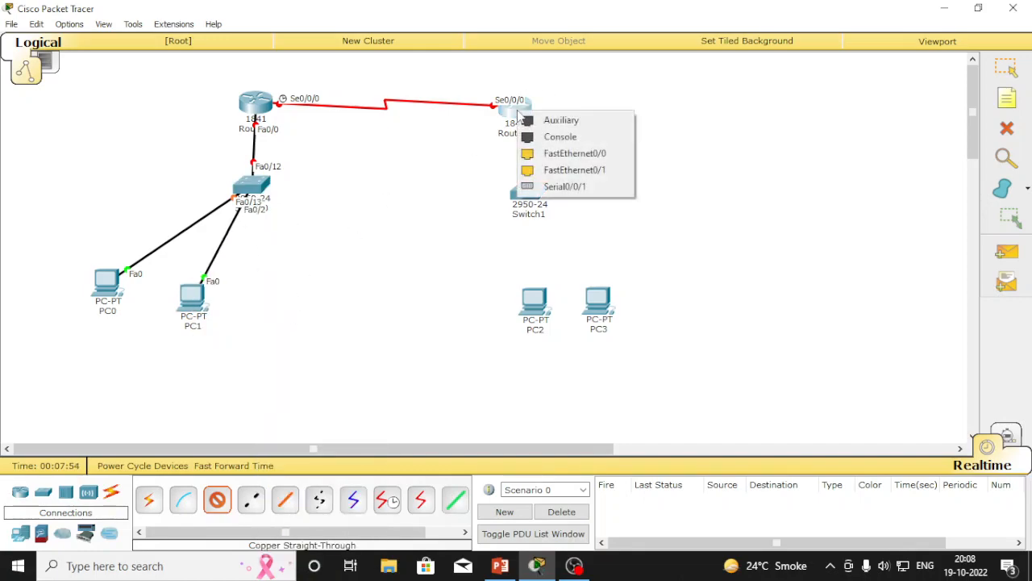
{"action": "left_click", "coordinate": [562, 155]}
{"action": "left_click", "coordinate": [528, 191]}
{"action": "left_click", "coordinate": [566, 207]}
Step: Connect Switch1's FastEthernet0/13 to PC2's FastEthernet0 with a copper straight-through cable
{"action": "left_click", "coordinate": [522, 193]}
{"action": "left_click", "coordinate": [564, 210]}
{"action": "left_click", "coordinate": [530, 301]}
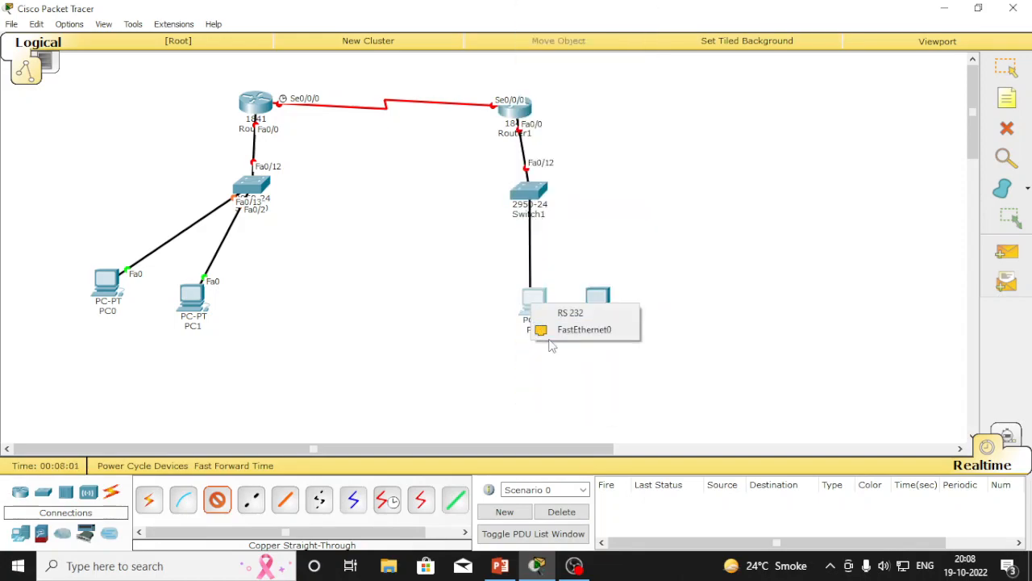
{"action": "left_click", "coordinate": [550, 345]}
{"action": "left_click", "coordinate": [533, 300]}
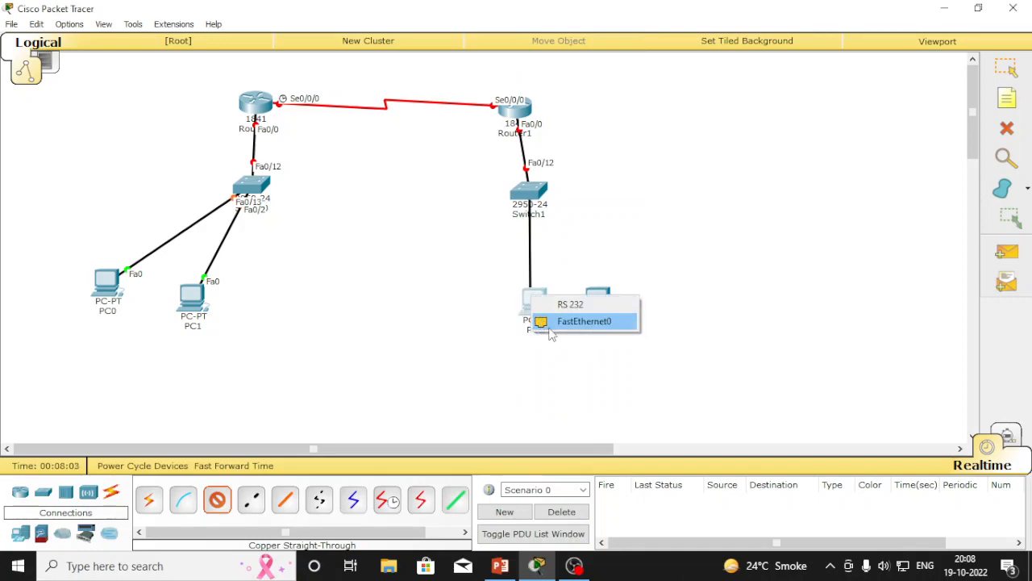
{"action": "left_click", "coordinate": [550, 322]}
Step: Connect Switch1's FastEthernet0/10 to PC3's FastEthernet0 with a copper straight-through cable
{"action": "left_click", "coordinate": [537, 197]}
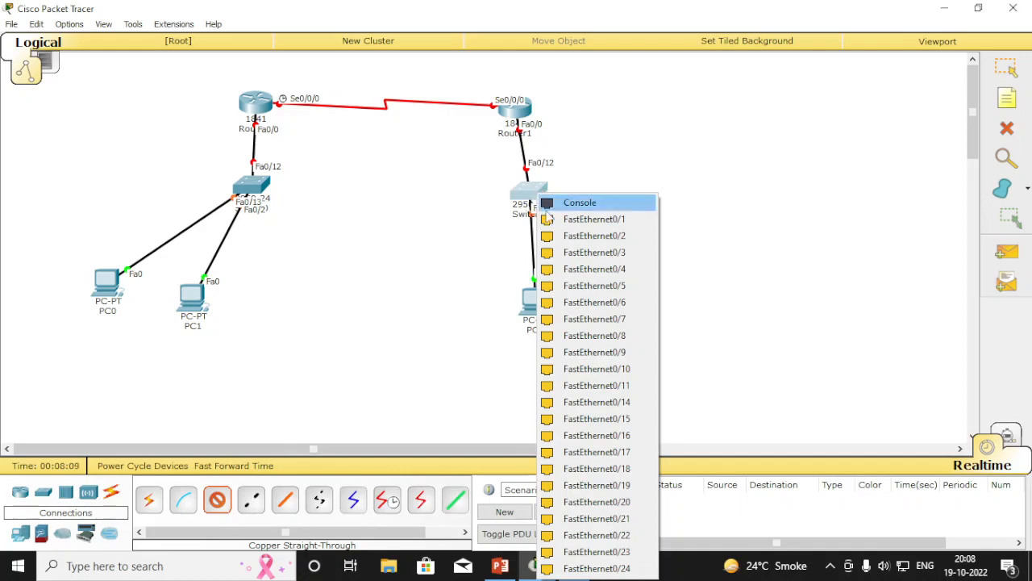
{"action": "left_click", "coordinate": [564, 360]}
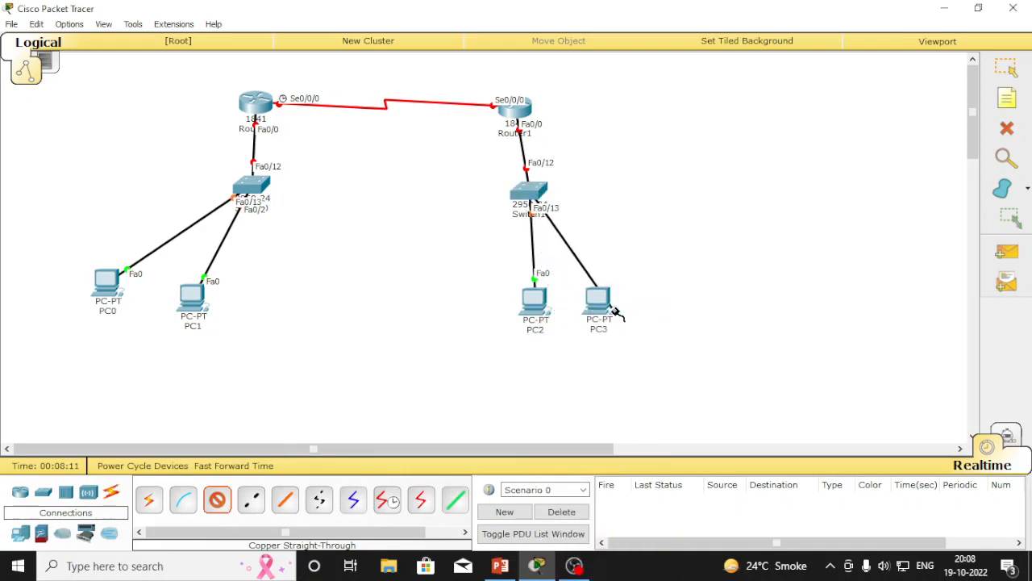
{"action": "left_click", "coordinate": [598, 300]}
{"action": "left_click", "coordinate": [646, 329]}
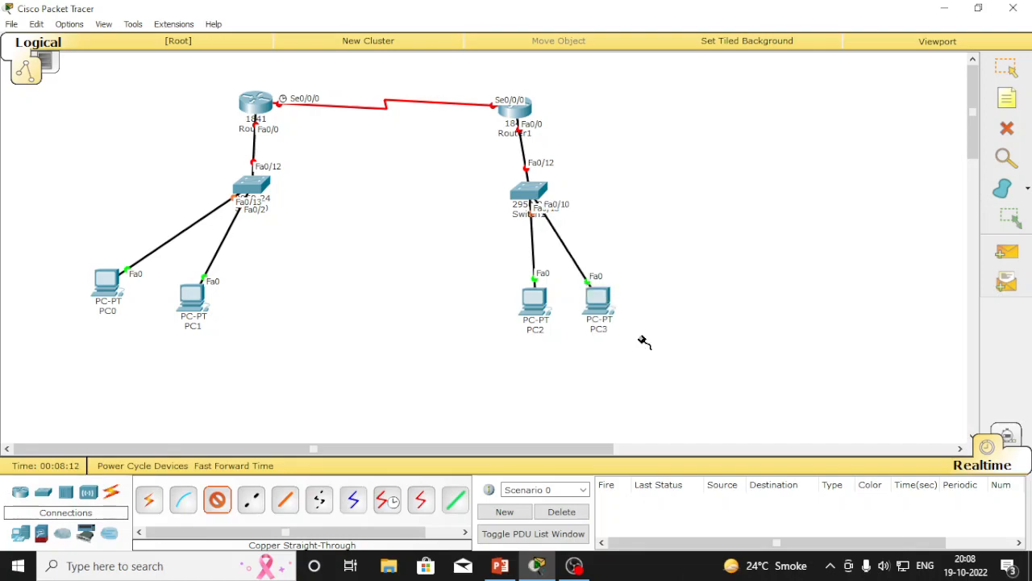
{"action": "left_click", "coordinate": [211, 506]}
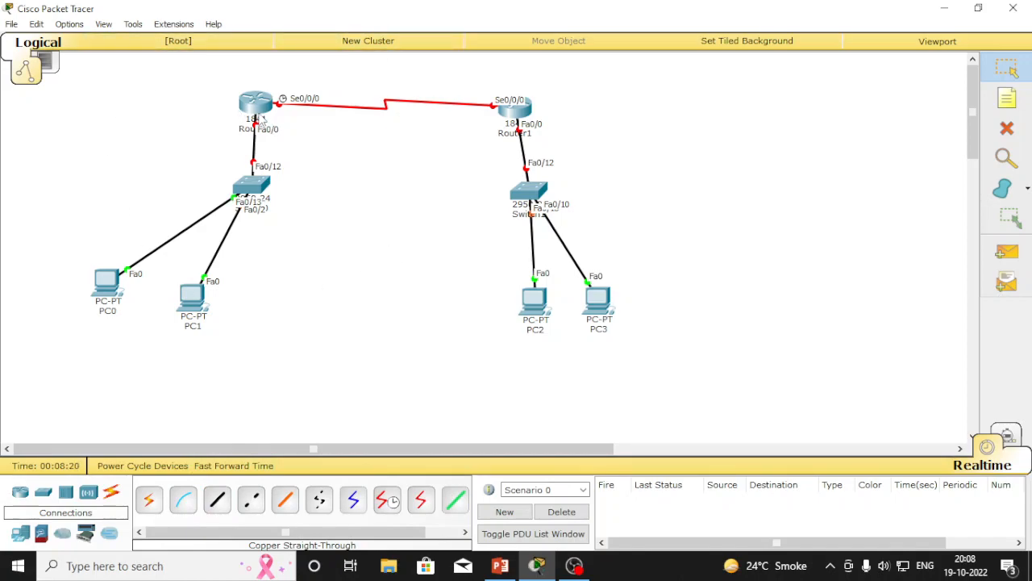
Step: Place address notes at Router0: 2001::1/64 on its LAN side and 2002::1/64 by its serial link
{"action": "left_click", "coordinate": [1007, 99]}
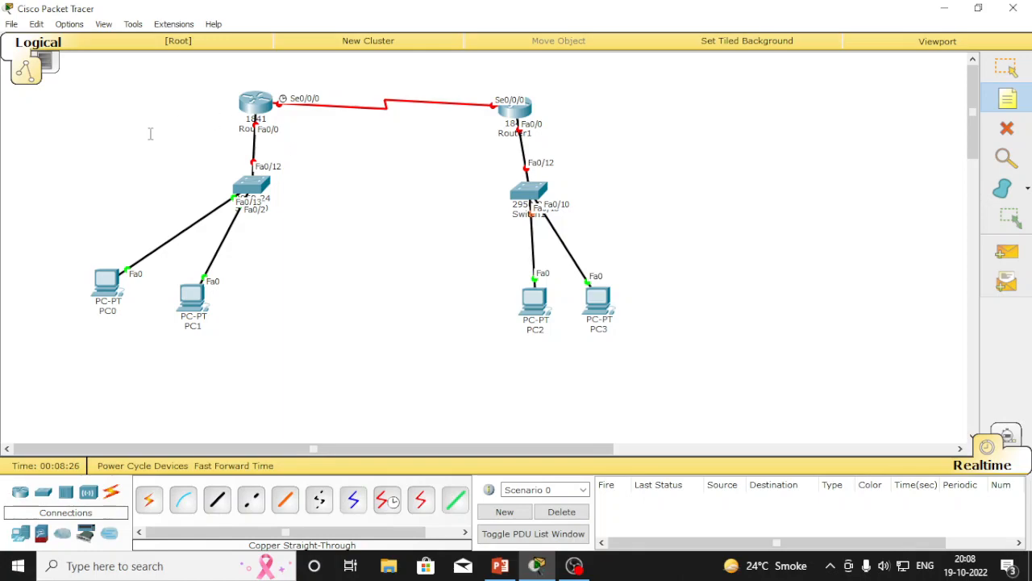
{"action": "left_click", "coordinate": [125, 112]}
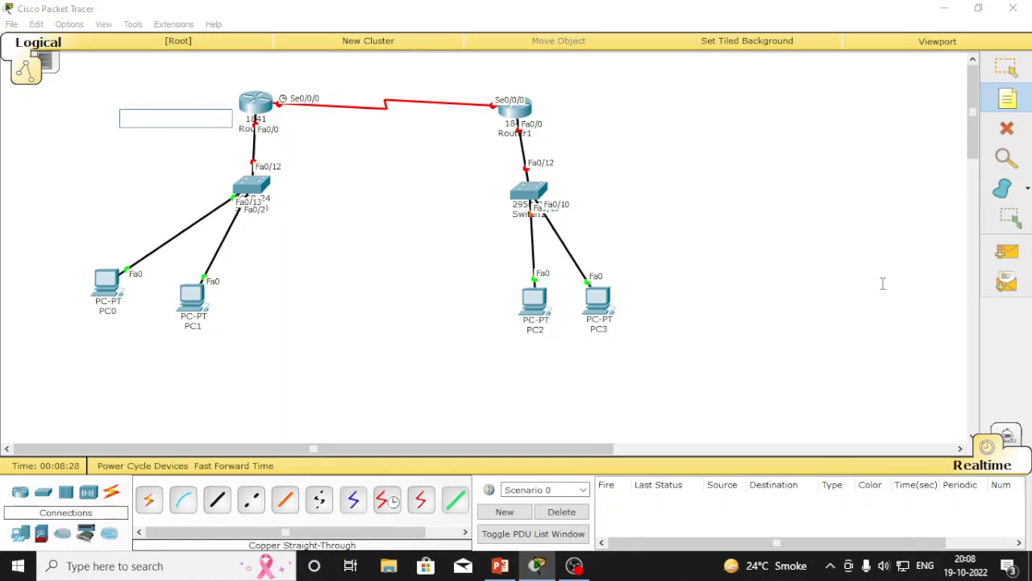
{"action": "type", "text": "2001::1"}
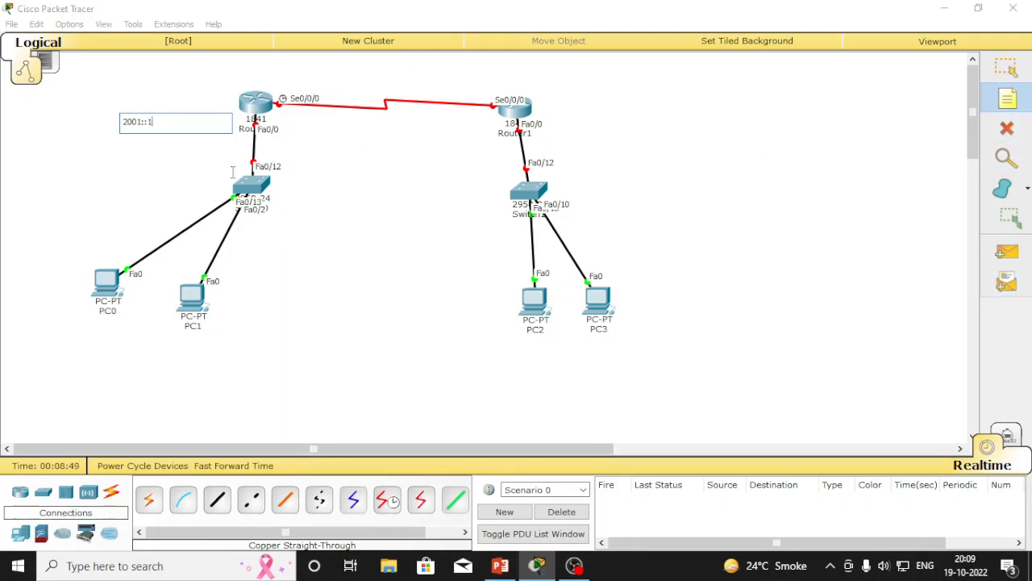
{"action": "type", "text": "64"}
{"action": "left_click", "coordinate": [284, 71]}
{"action": "type", "text": "2"}
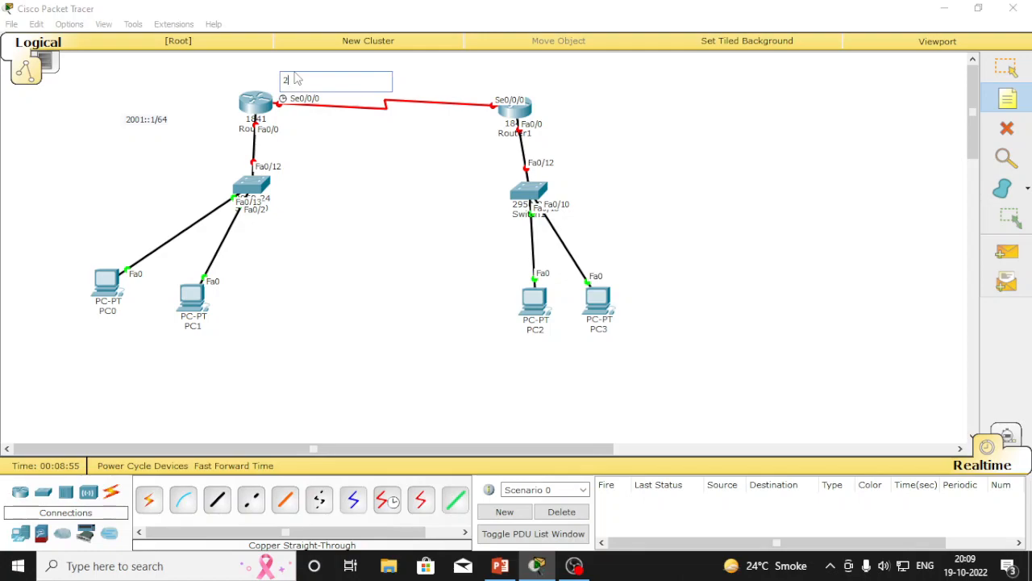
{"action": "type", "text": "001:"}
{"action": "type", "text": ":1/64"}
Step: Place address notes at Router1: 2002::2/64 by its serial link and 2003::1/64 by its FastEthernet0/0 link
{"action": "left_click", "coordinate": [457, 76]}
{"action": "type", "text": "2"}
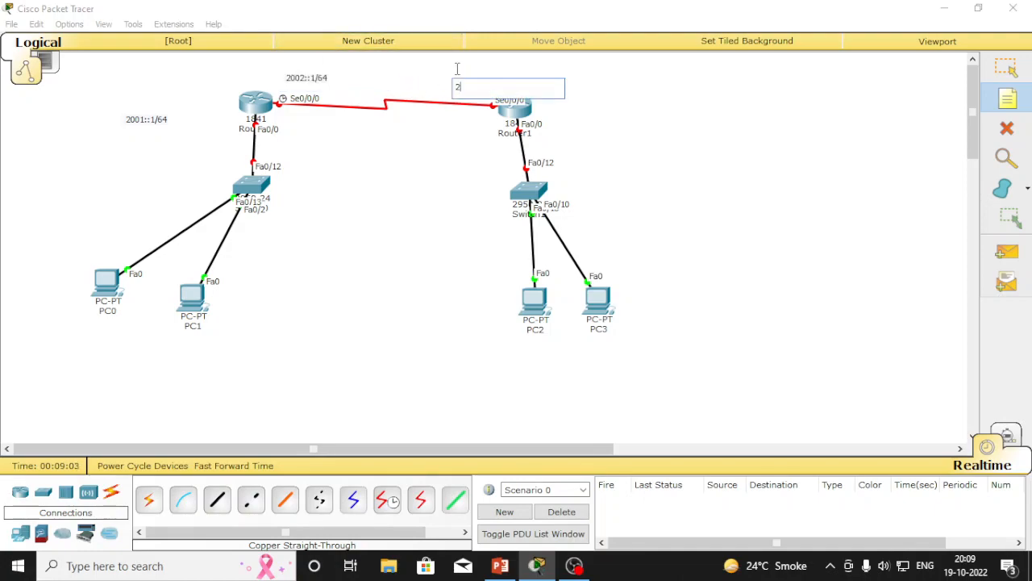
{"action": "type", "text": "002::2/64"}
{"action": "left_click", "coordinate": [548, 126]}
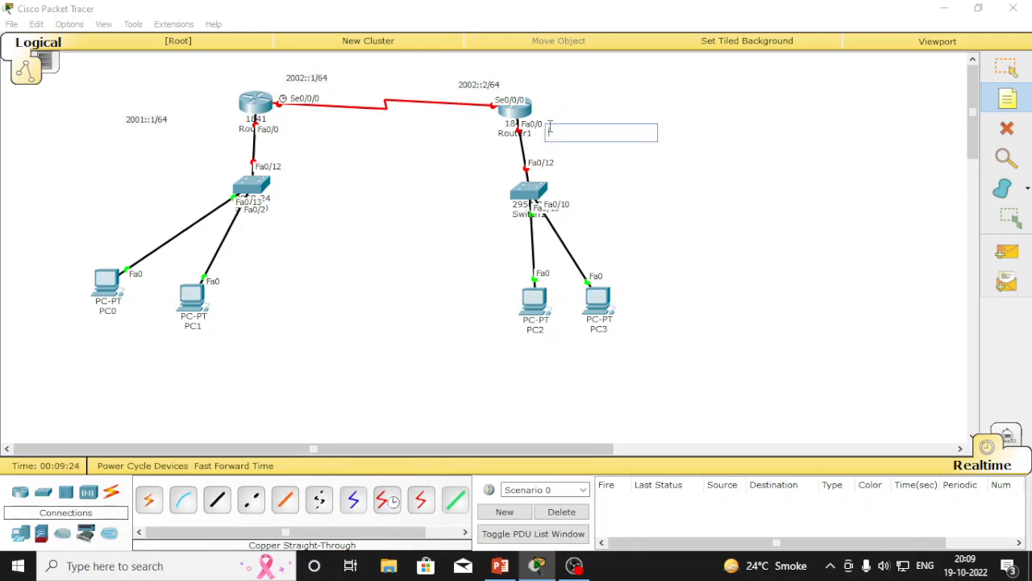
{"action": "type", "text": "2003"}
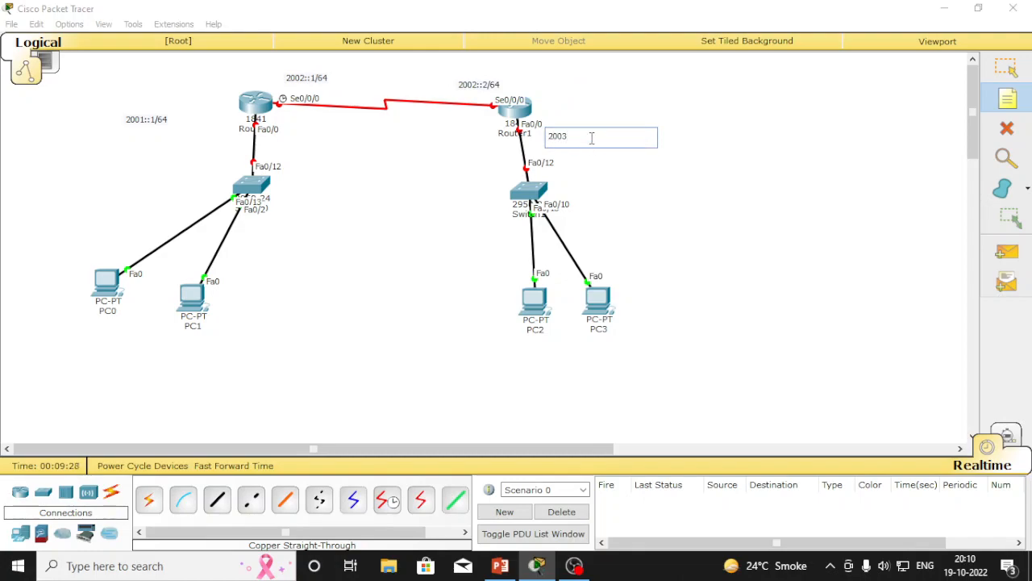
{"action": "type", "text": "::1"}
{"action": "key", "text": "Escape"}
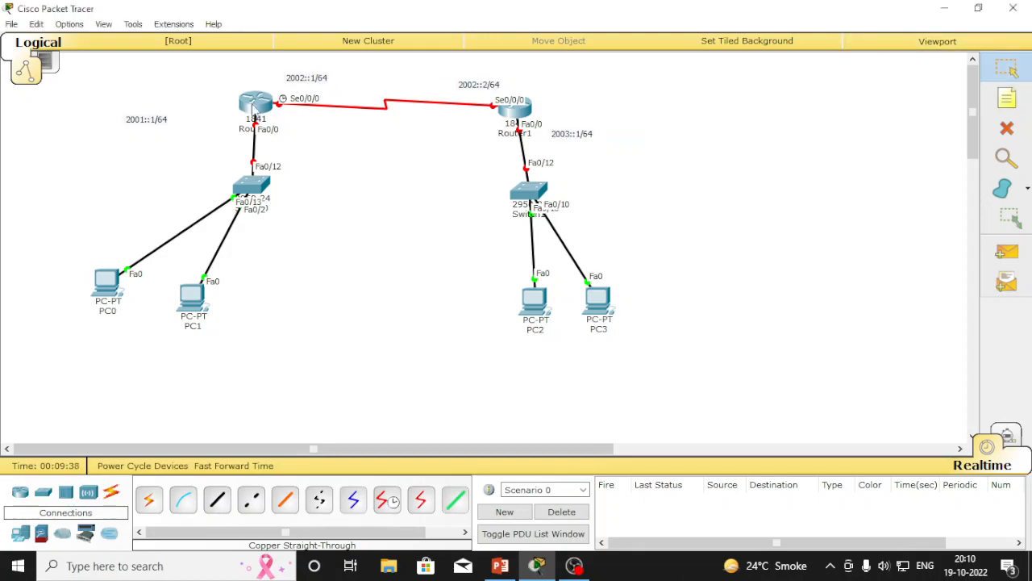
Step: Open Router0's command line maximized and decline the initial configuration dialog
{"action": "left_click", "coordinate": [255, 103]}
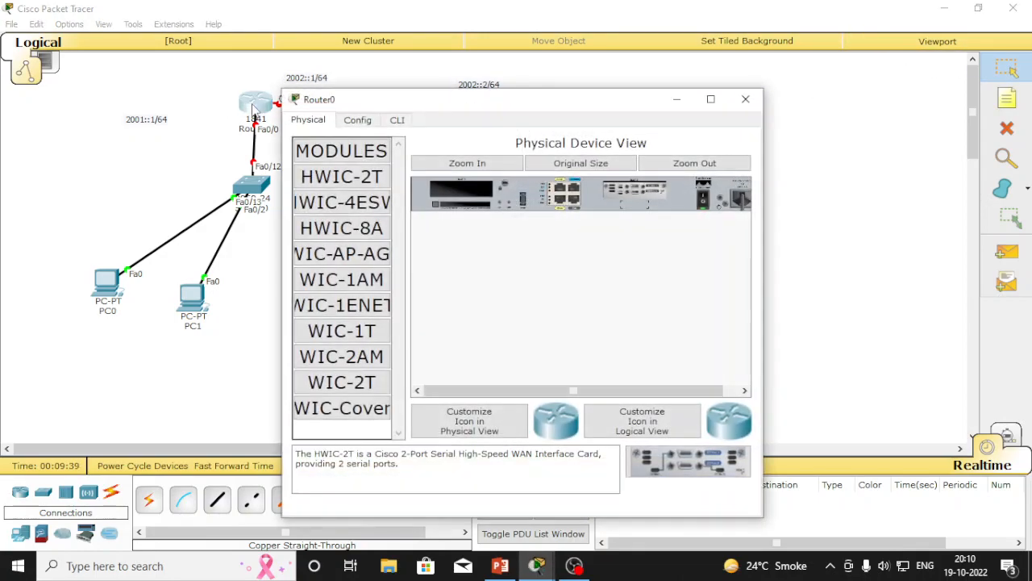
{"action": "left_click", "coordinate": [397, 119]}
{"action": "left_click", "coordinate": [711, 98]}
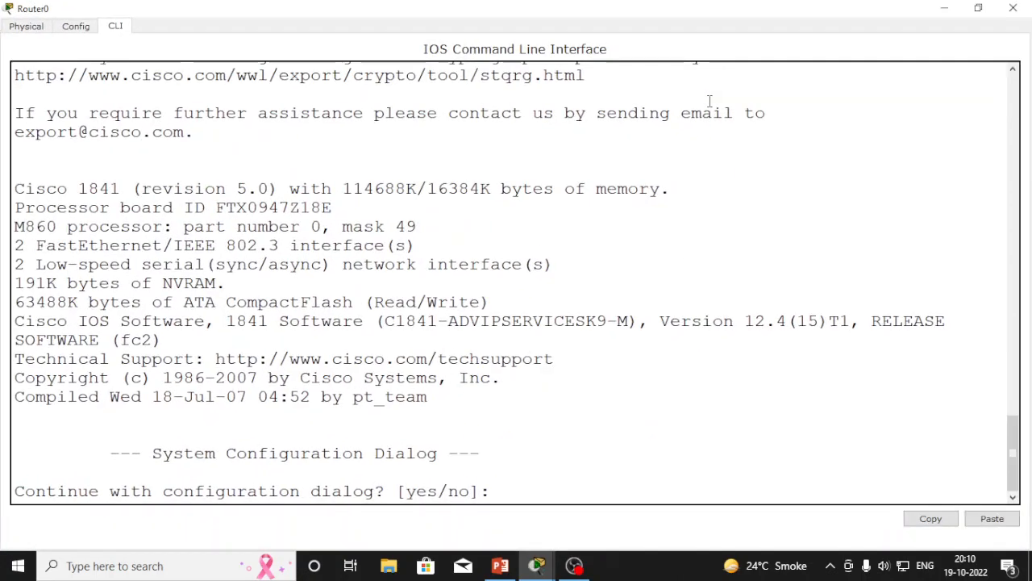
{"action": "type", "text": "n"}
{"action": "key", "text": "Return"}
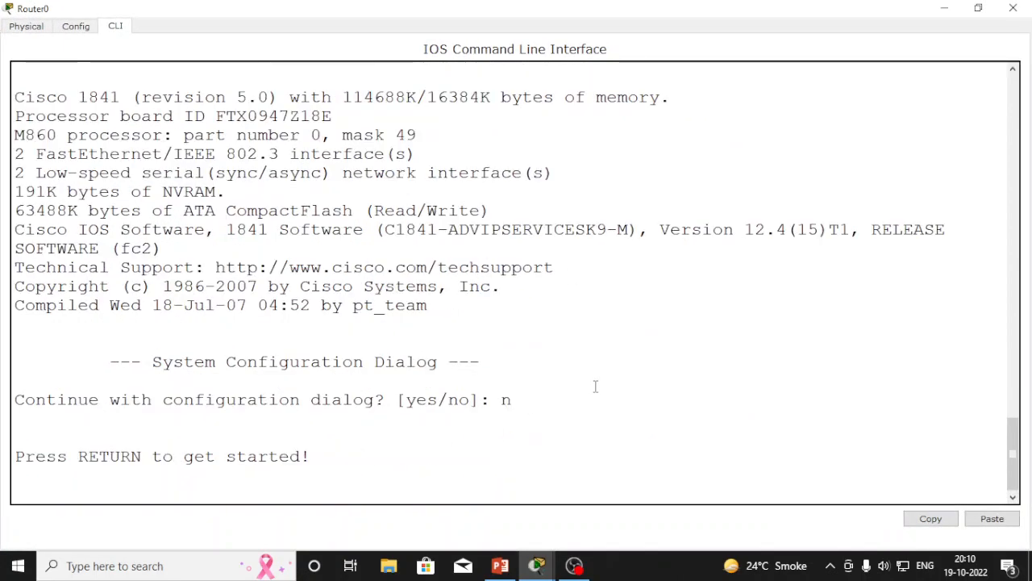
{"action": "key", "text": "Return"}
{"action": "key", "text": "Return"}
{"action": "key", "text": "Return"}
Step: Enter global configuration mode on Router0 and select interface f0/0
{"action": "type", "text": "en"}
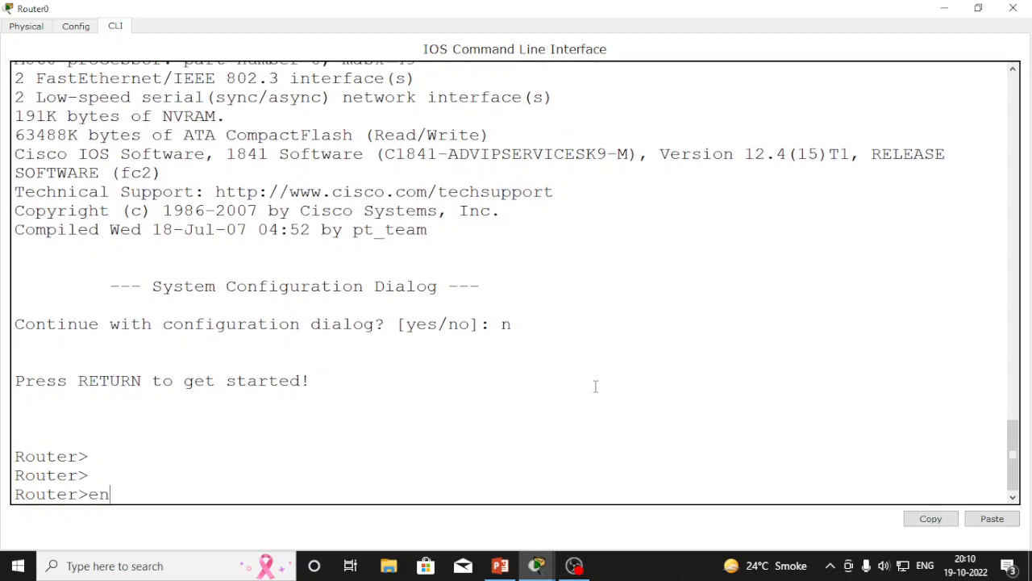
{"action": "key", "text": "Return"}
{"action": "type", "text": "conf t"}
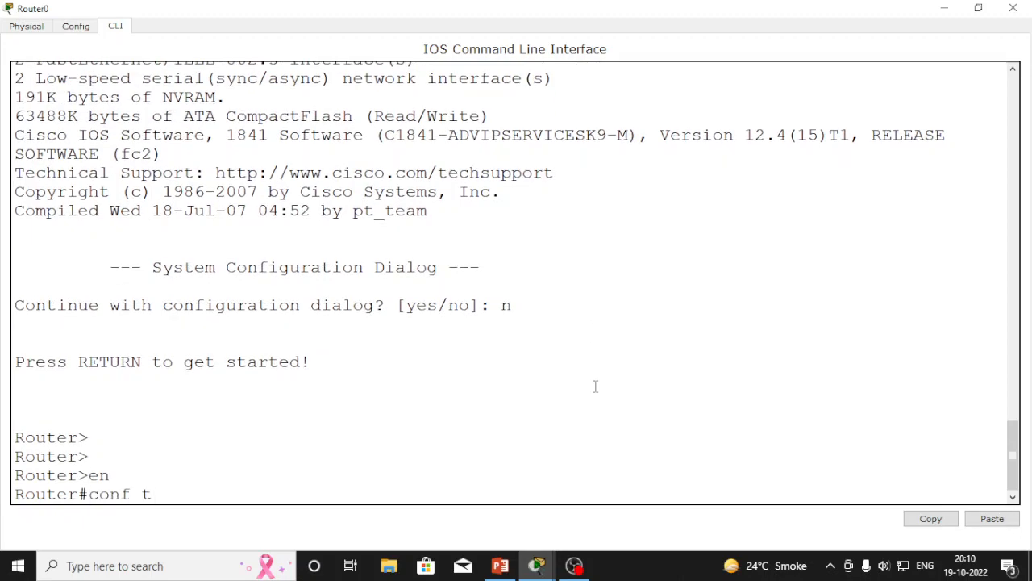
{"action": "key", "text": "Return"}
{"action": "type", "text": "in"}
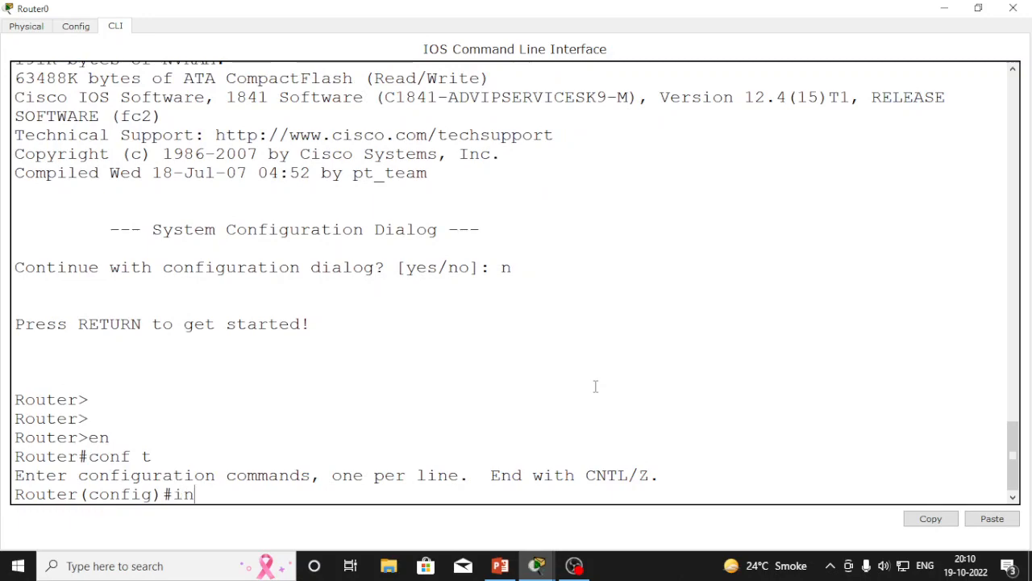
{"action": "type", "text": "t f"}
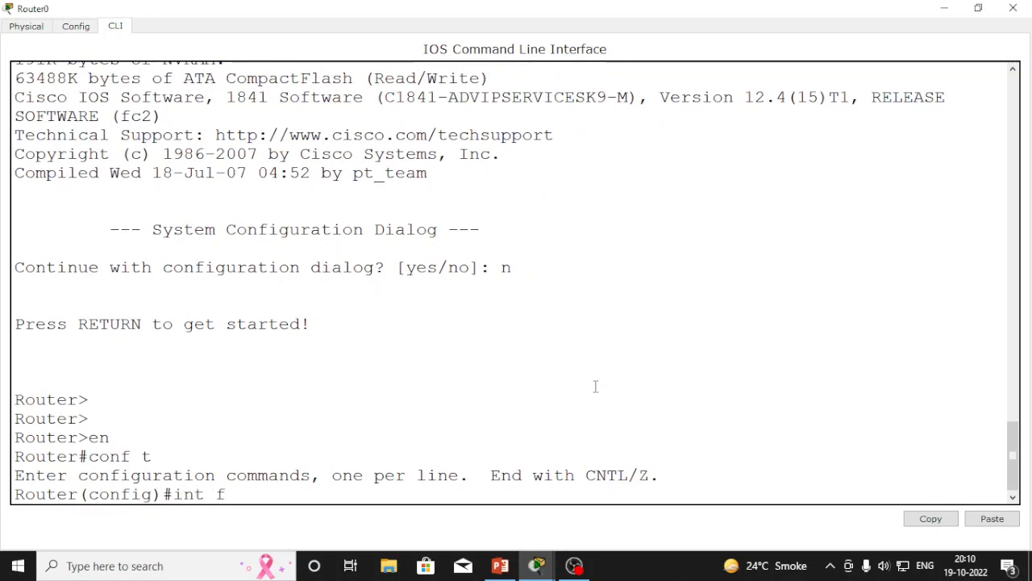
{"action": "type", "text": "0/0"}
{"action": "key", "text": "Return"}
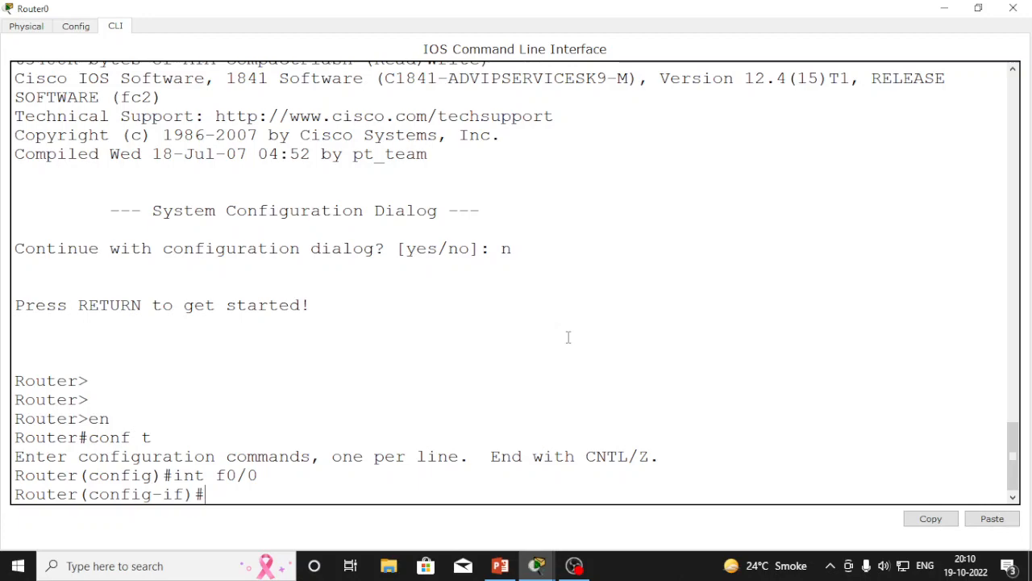
{"action": "type", "text": "ipv6 addr"}
{"action": "key", "text": "Return"}
{"action": "type", "text": ".ess"}
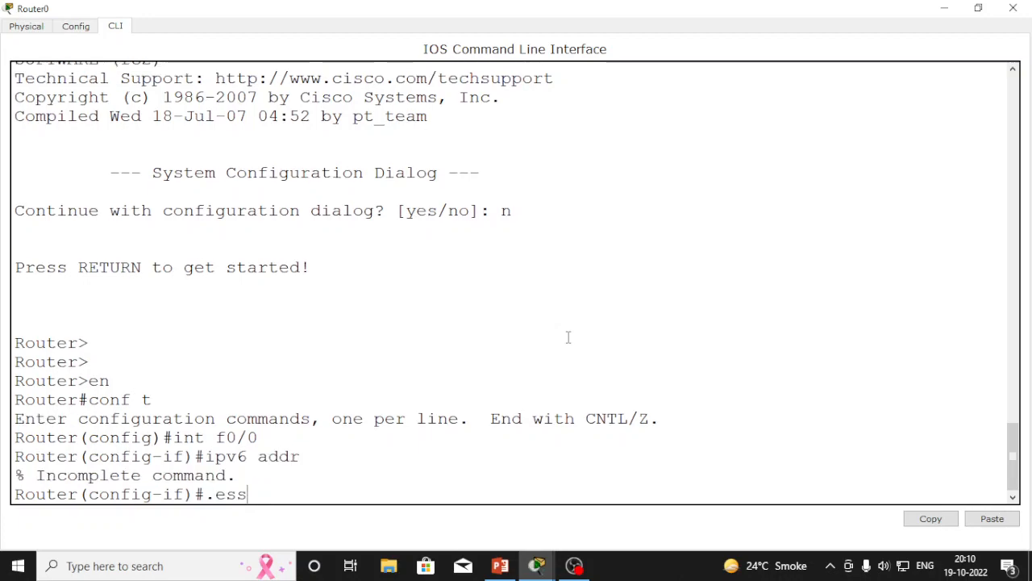
{"action": "key", "text": "BackSpace"}
{"action": "key", "text": "BackSpace"}
{"action": "key", "text": "BackSpace"}
{"action": "key", "text": "BackSpace"}
{"action": "key", "text": "BackSpace"}
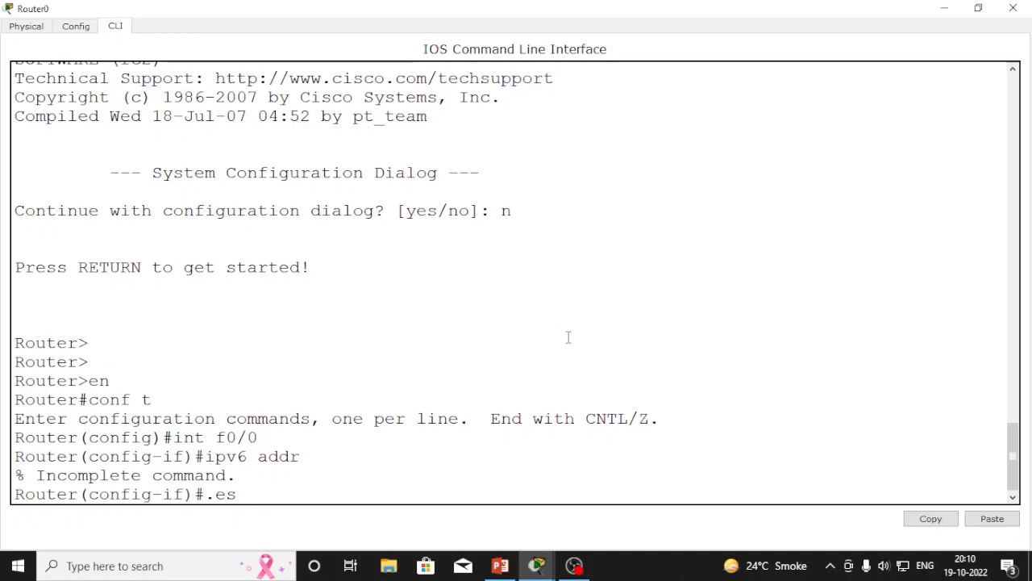
Step: Assign IPv6 address 2001::1/64 to Router0's FastEthernet0/0 and enable the interface with no shut
{"action": "type", "text": "ipv6 a"}
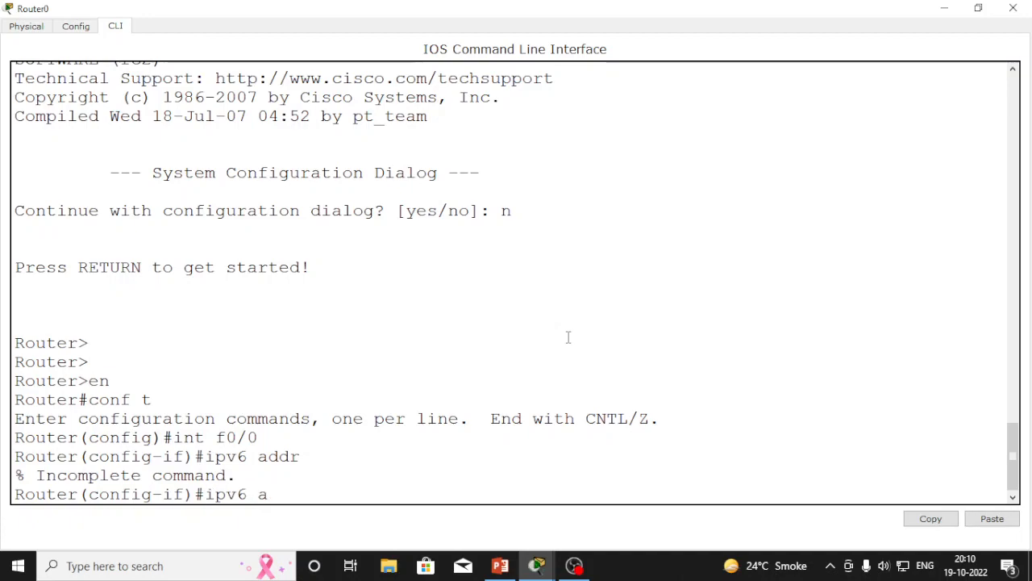
{"action": "type", "text": "ddress"}
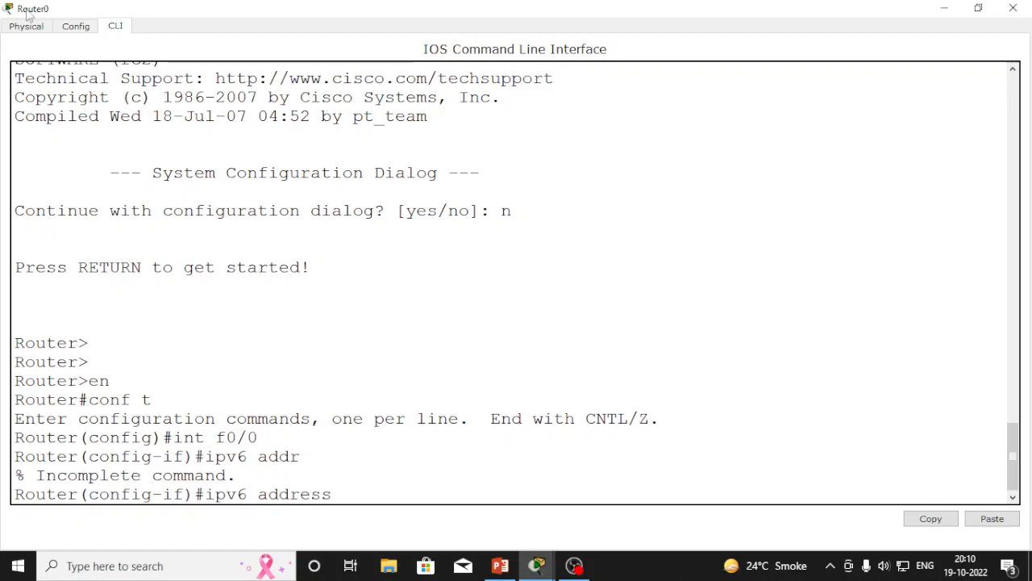
{"action": "left_click", "coordinate": [979, 11]}
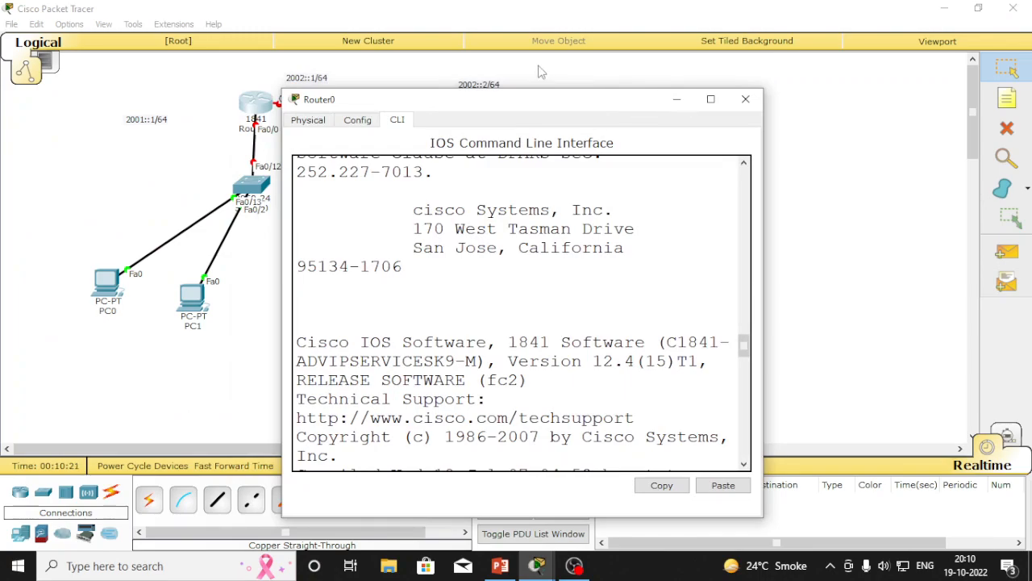
{"action": "scroll", "coordinate": [540, 71], "scroll_direction": "down", "scroll_amount": 3}
{"action": "scroll", "coordinate": [730, 349], "scroll_direction": "up", "scroll_amount": 2}
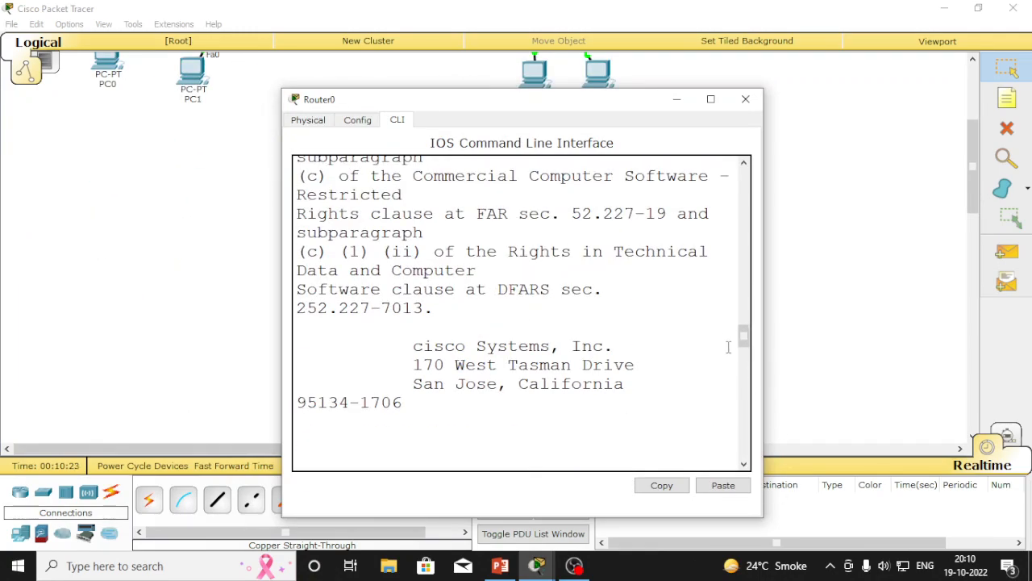
{"action": "left_click_drag", "start_coordinate": [743, 334], "coordinate": [752, 490]}
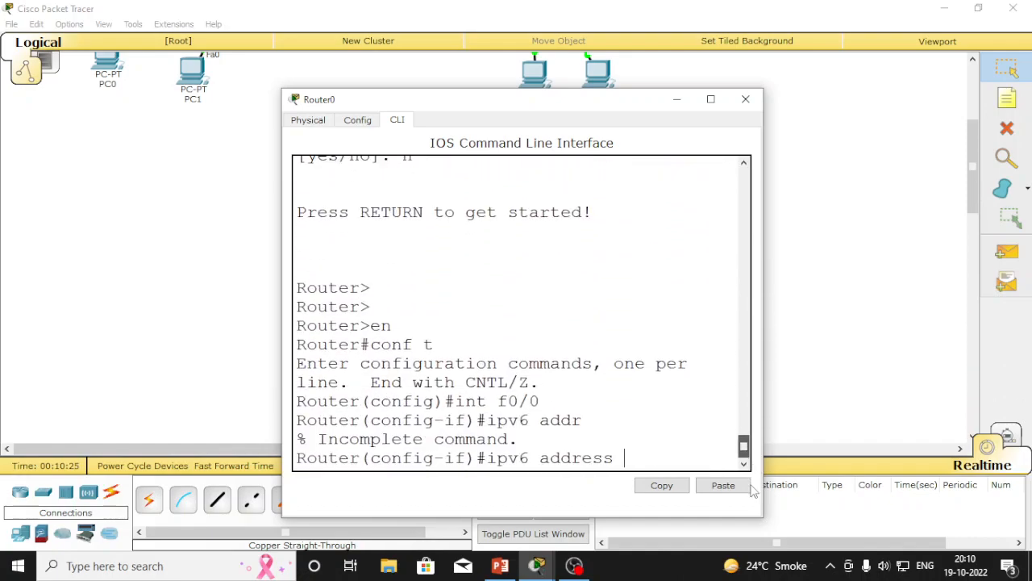
{"action": "type", "text": "2001"}
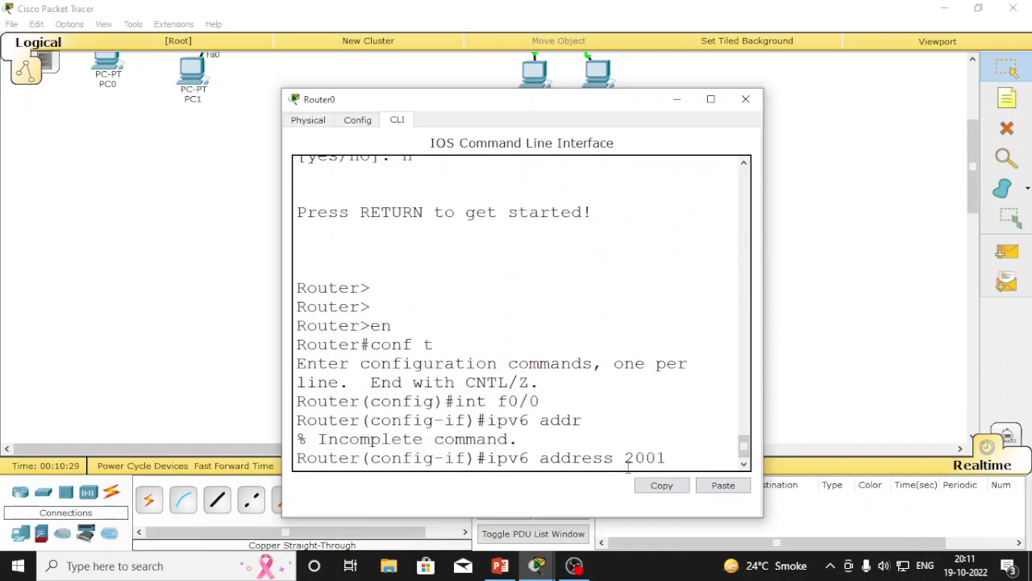
{"action": "type", "text": "::1/64"}
{"action": "left_click", "coordinate": [710, 99]}
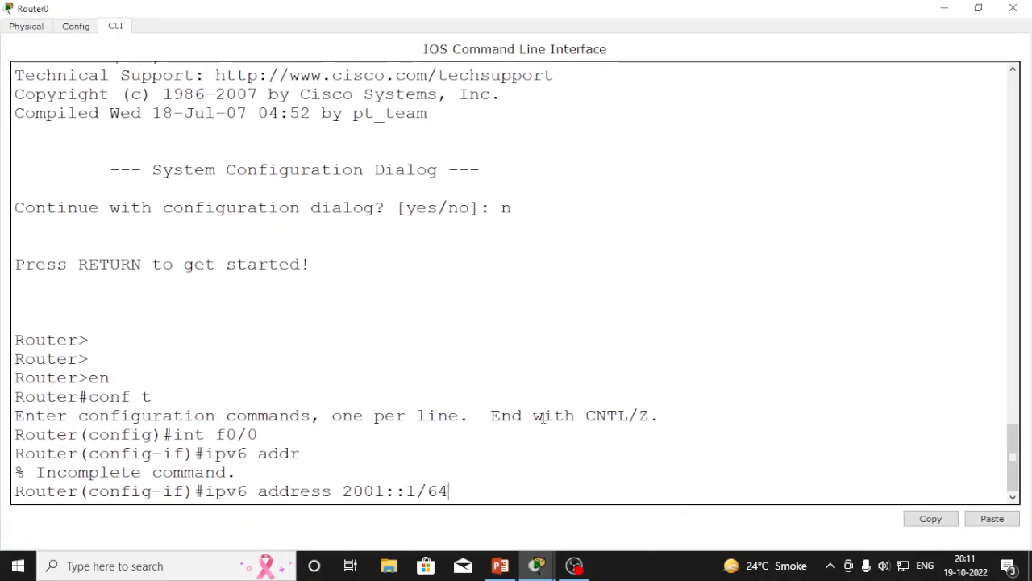
{"action": "key", "text": "Return"}
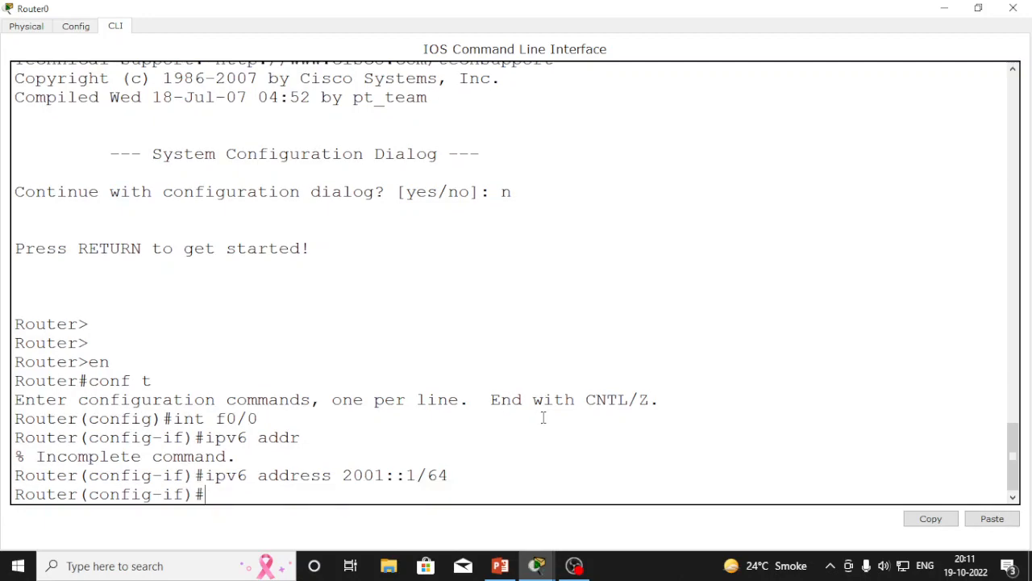
{"action": "type", "text": "no shut"}
{"action": "key", "text": "Return"}
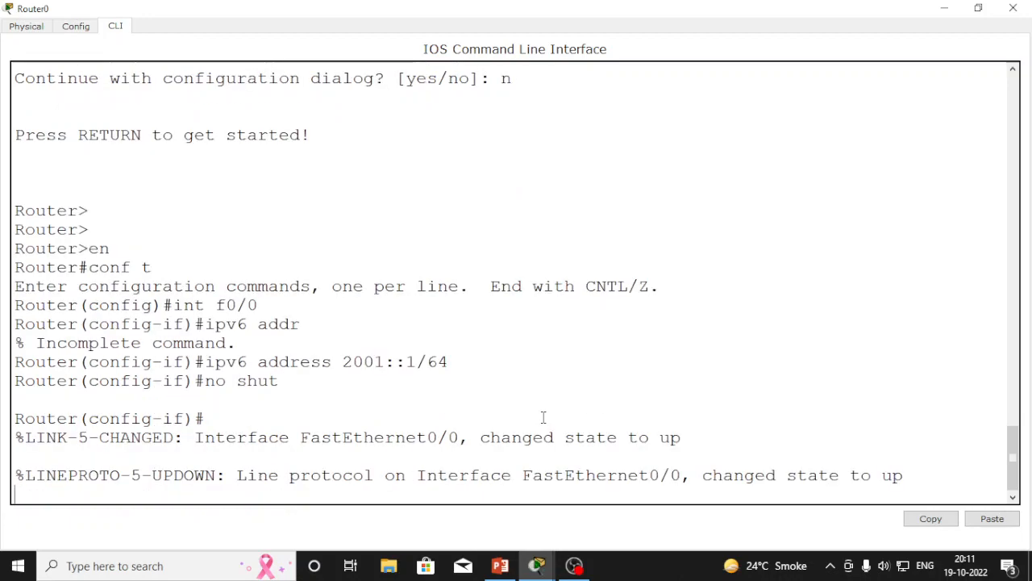
{"action": "key", "text": "Return"}
Step: Select Router0's serial interface s0/0/0 and assign it IPv6 address 2002::1/64
{"action": "type", "text": "int"}
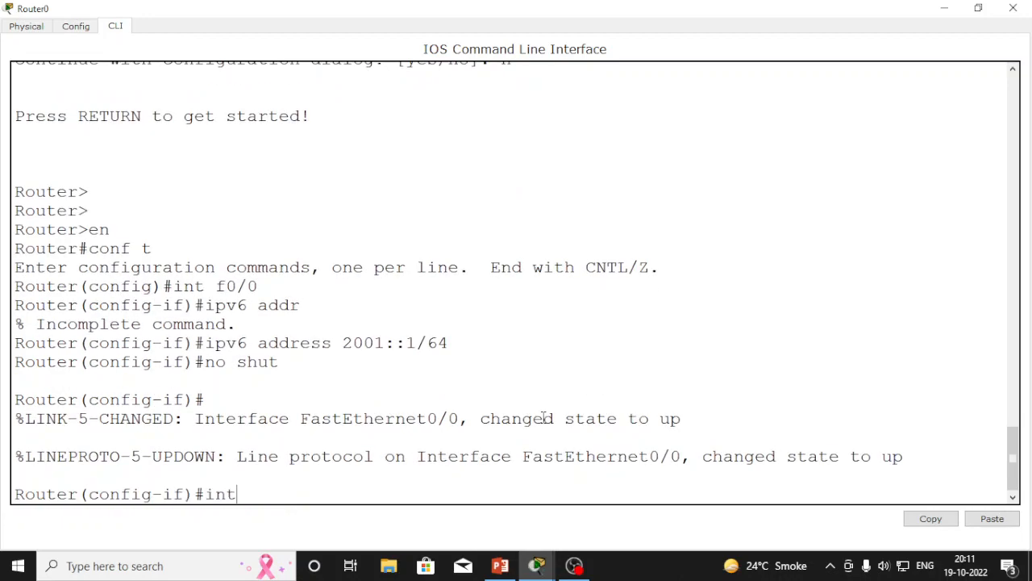
{"action": "type", "text": " s0/0/0"}
{"action": "key", "text": "Return"}
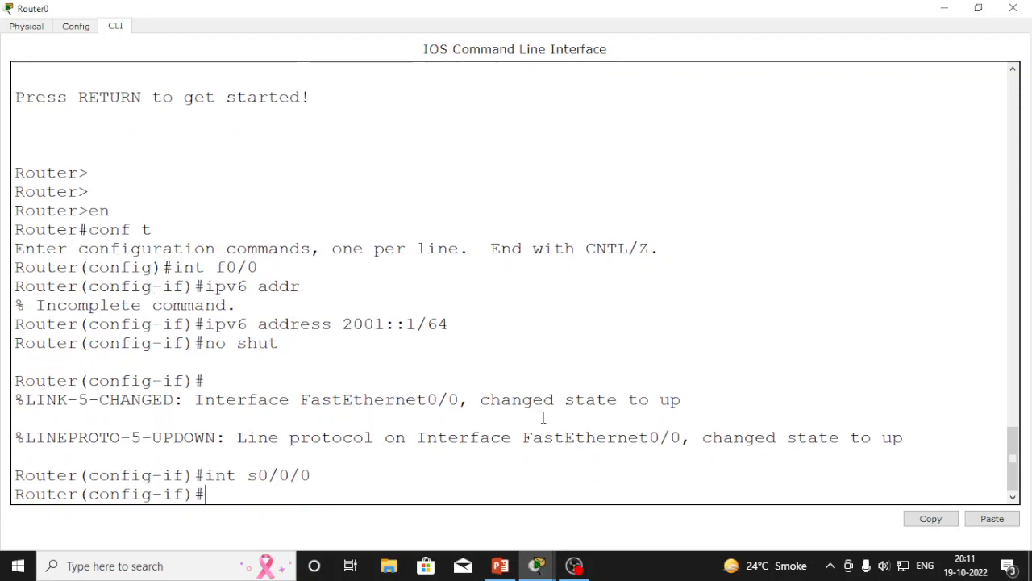
{"action": "type", "text": "ipv6 add"}
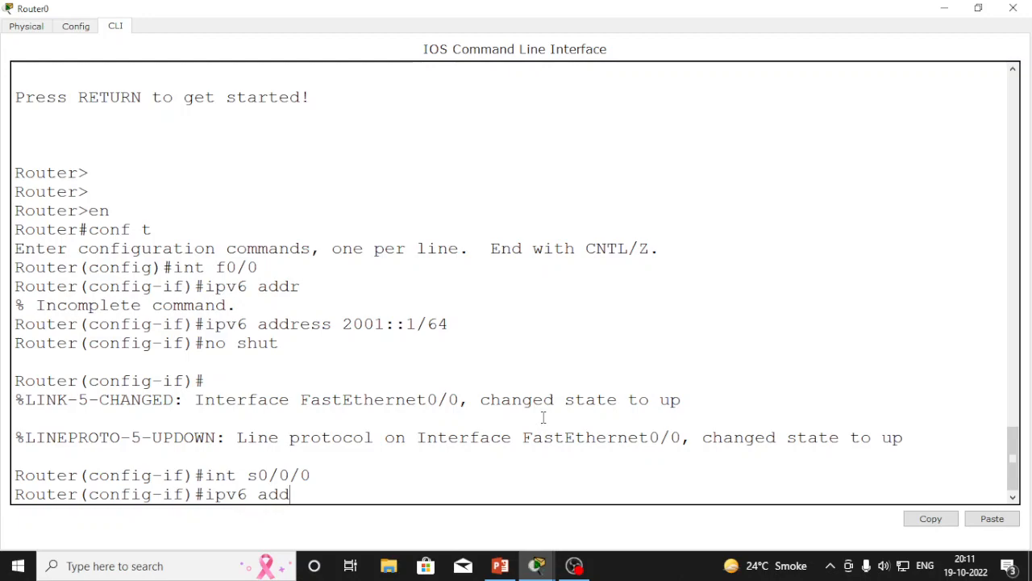
{"action": "type", "text": "ress 2002::"}
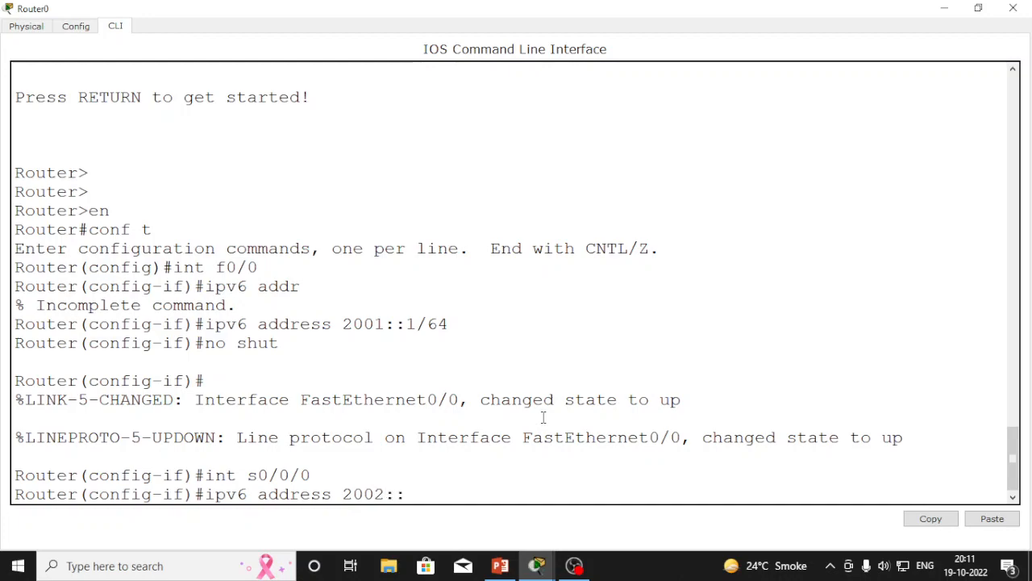
{"action": "type", "text": "1/64"}
{"action": "key", "text": "Return"}
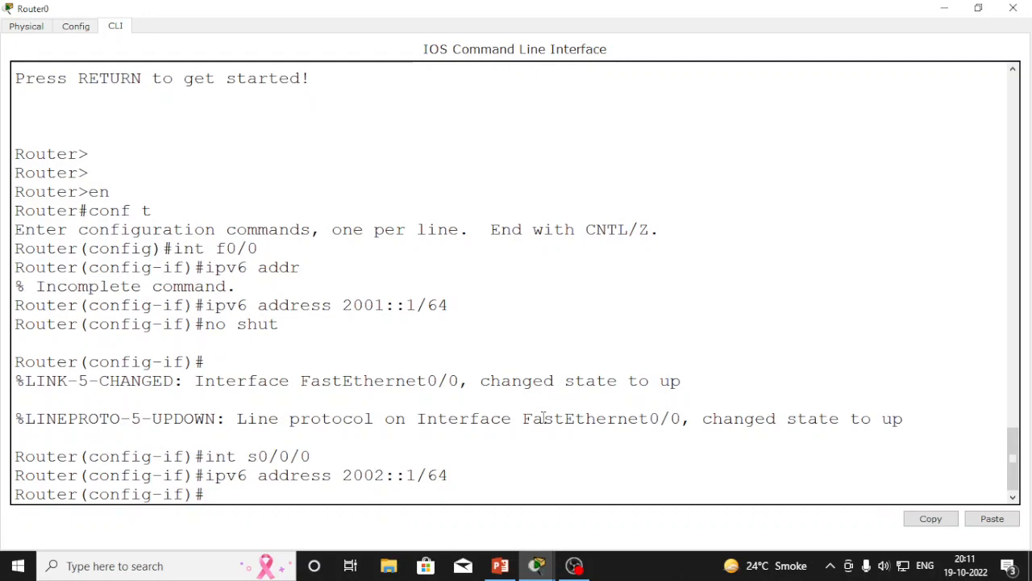
Step: Set the clock rate to 72000 on Router0's serial interface, enable it with no shut, and close Router0's window
{"action": "type", "text": "clock"}
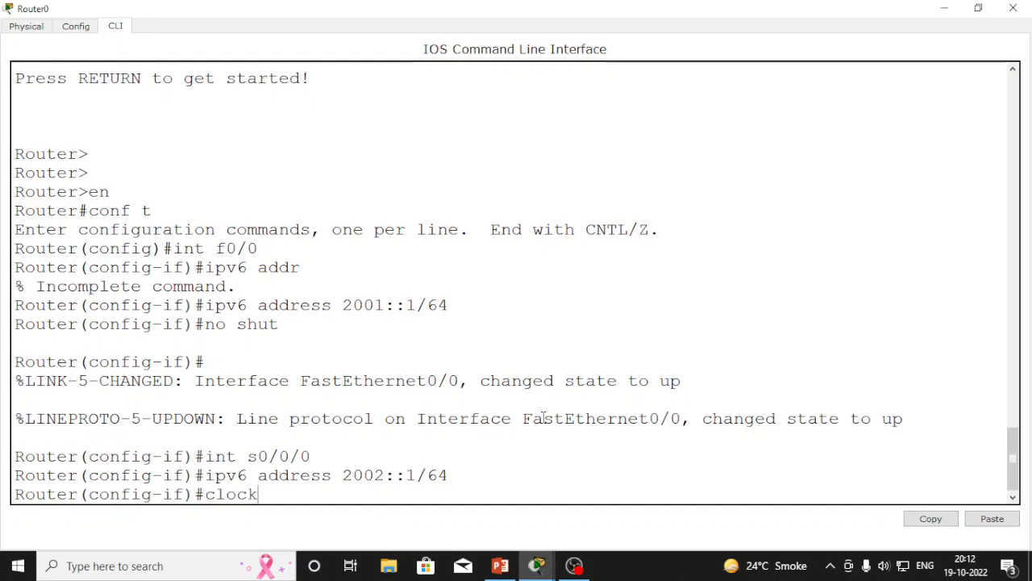
{"action": "type", "text": " rate"}
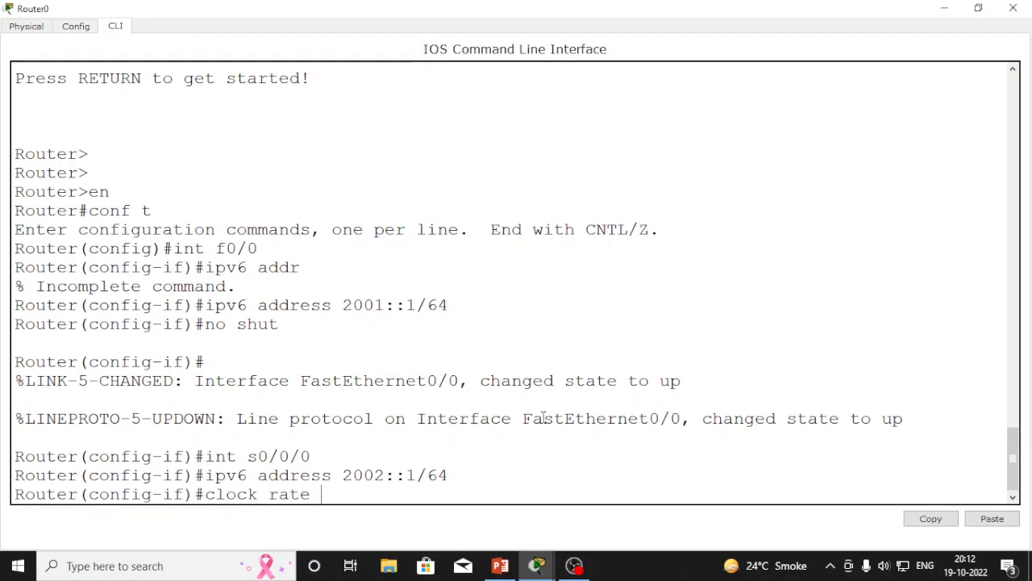
{"action": "type", "text": " 72000"}
{"action": "key", "text": "Return"}
{"action": "type", "text": "no shut"}
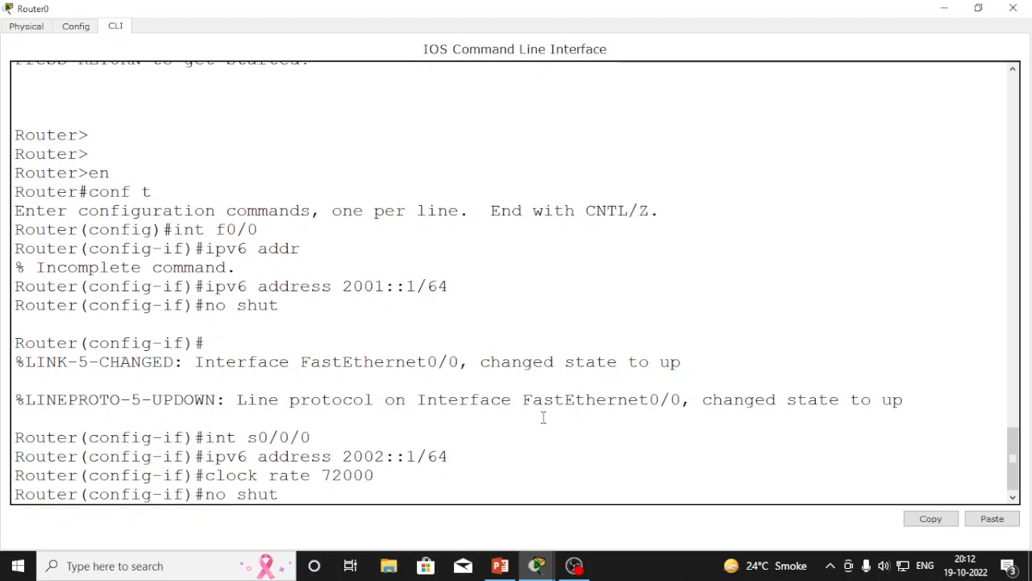
{"action": "key", "text": "Return"}
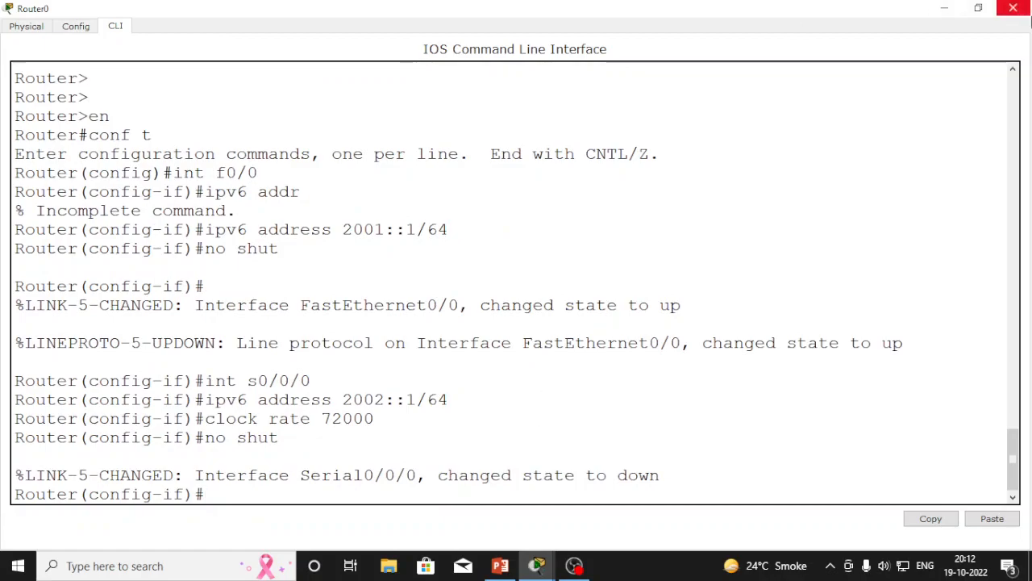
{"action": "left_click", "coordinate": [1013, 8]}
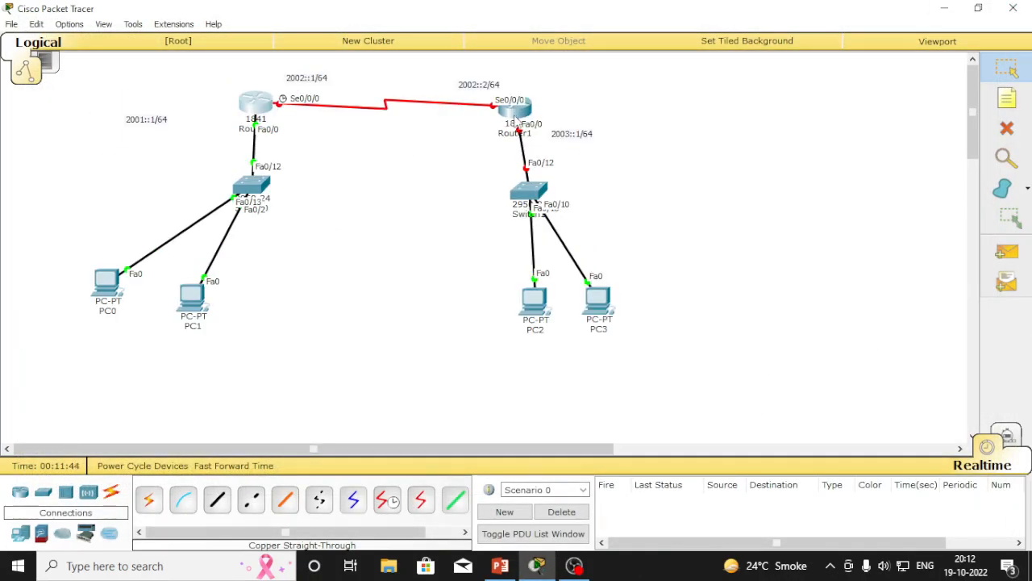
Step: Open Router1's command line maximized and decline the initial configuration dialog
{"action": "left_click", "coordinate": [515, 113]}
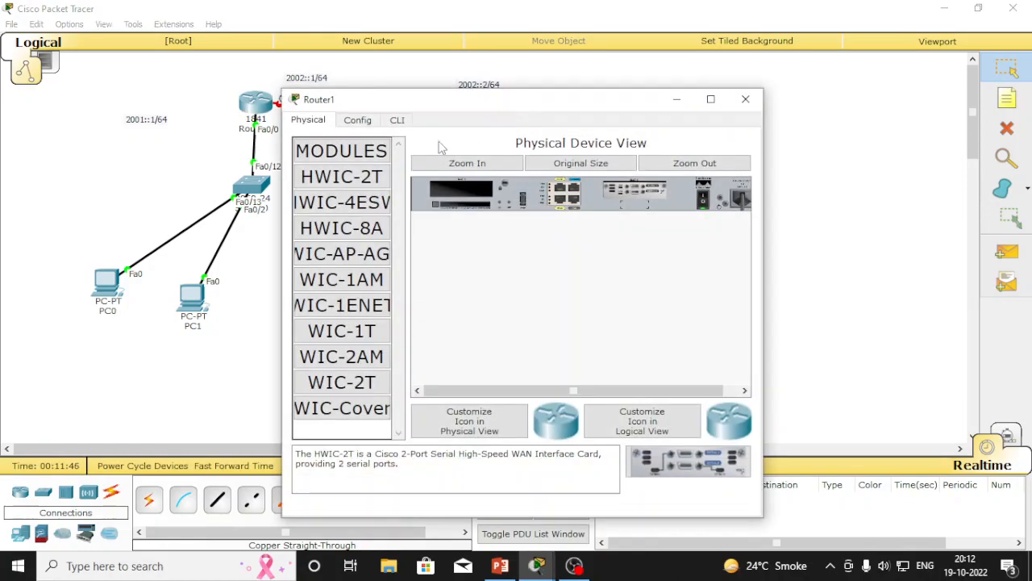
{"action": "left_click", "coordinate": [396, 120]}
{"action": "left_click", "coordinate": [711, 98]}
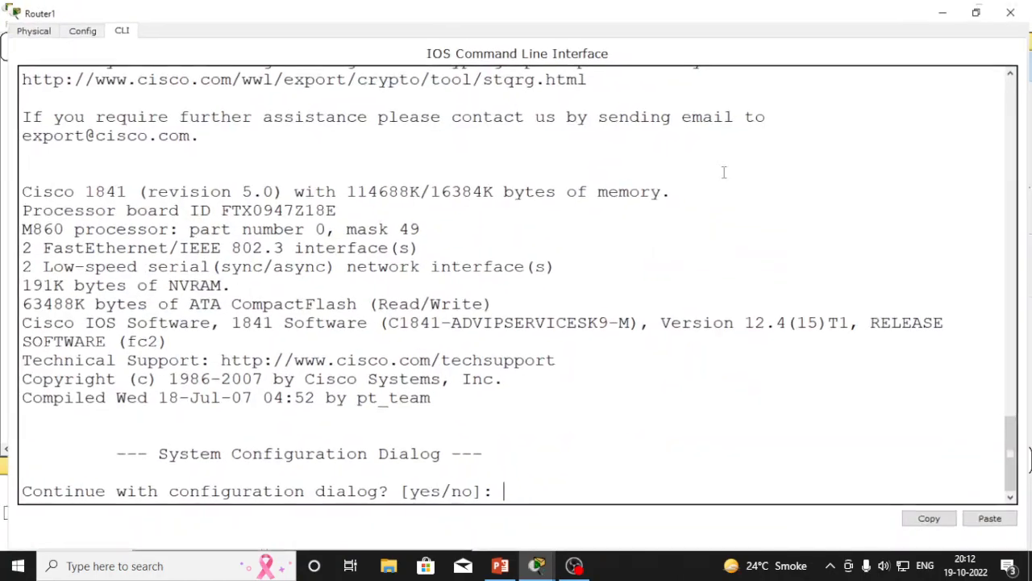
{"action": "type", "text": "n"}
{"action": "key", "text": "Return"}
{"action": "key", "text": "Return"}
{"action": "key", "text": "Return"}
{"action": "key", "text": "Return"}
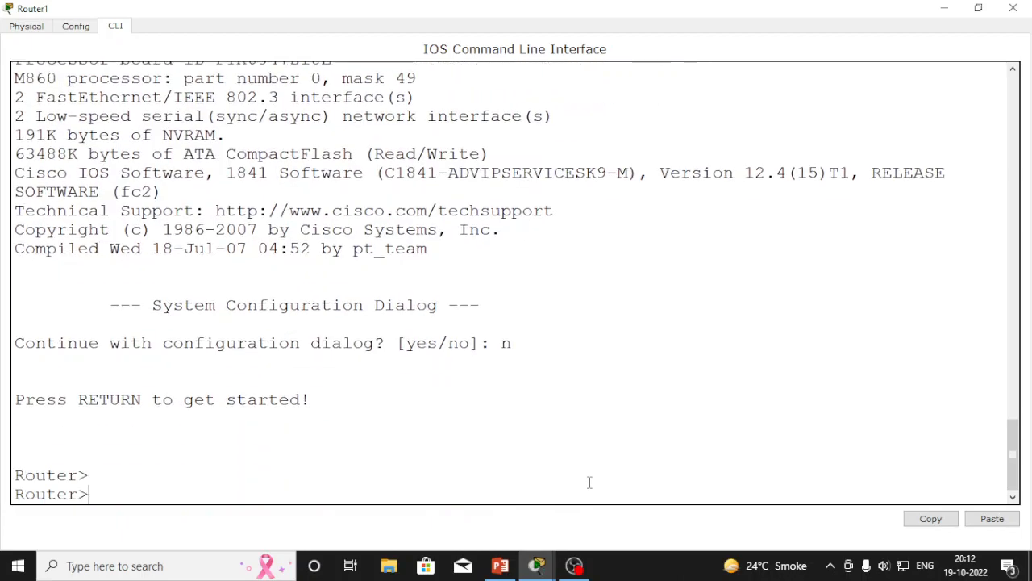
Step: Enter global configuration mode on Router1 and select serial interface s0/0/0
{"action": "type", "text": "en"}
{"action": "key", "text": "Return"}
{"action": "key", "text": "Return"}
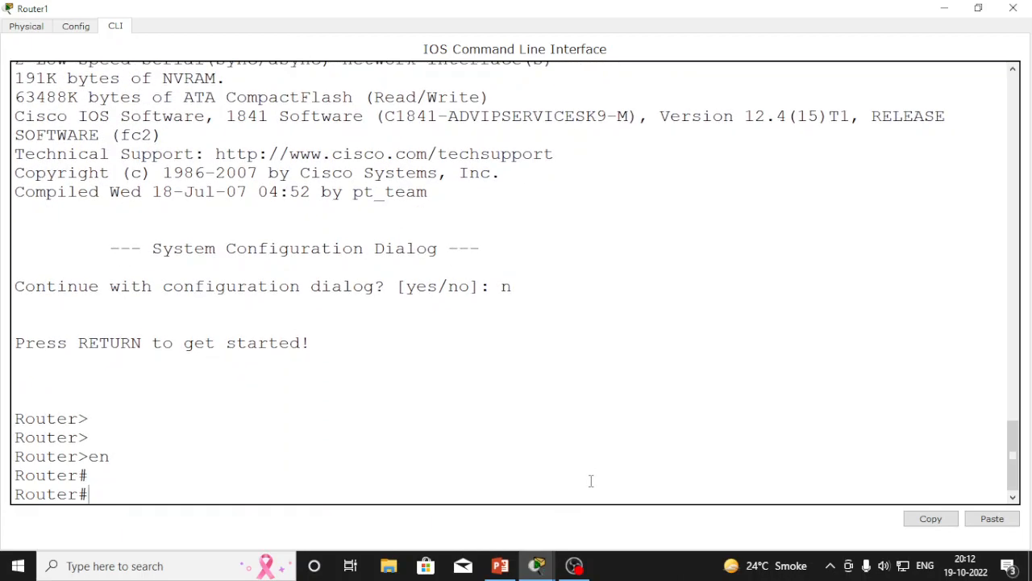
{"action": "type", "text": "conf t"}
{"action": "key", "text": "Return"}
{"action": "type", "text": "int s0"}
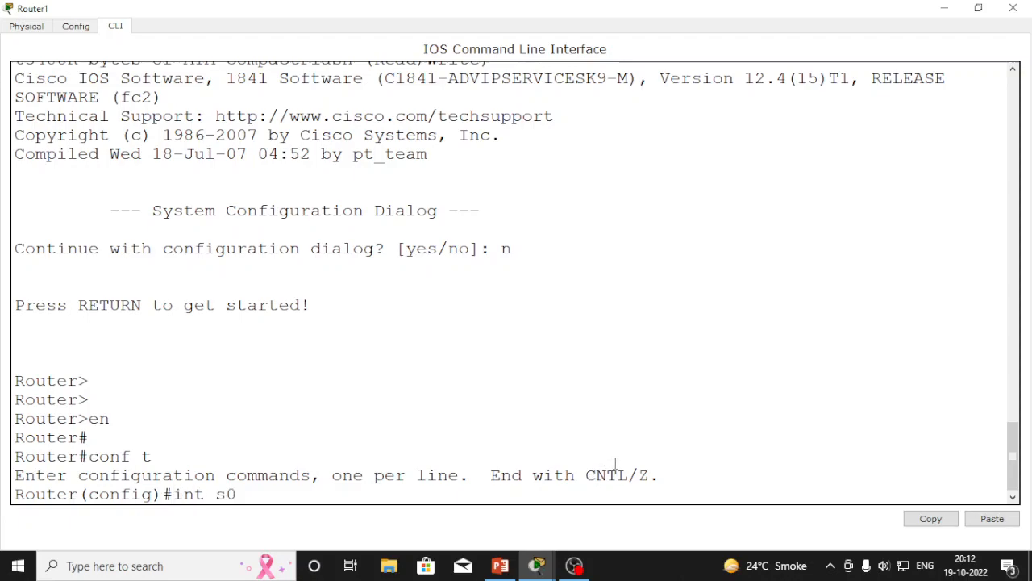
{"action": "type", "text": "/0/0"}
{"action": "key", "text": "Return"}
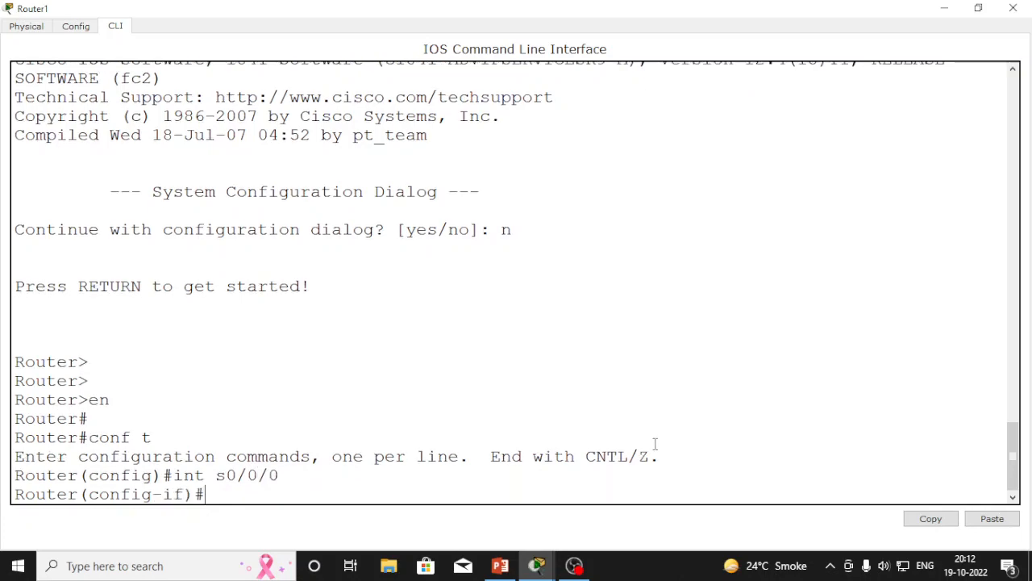
Step: Assign IPv6 address 2002::2/64 to Router1's Serial0/0/0 and enable the interface with no shut
{"action": "type", "text": "ipv6 address"}
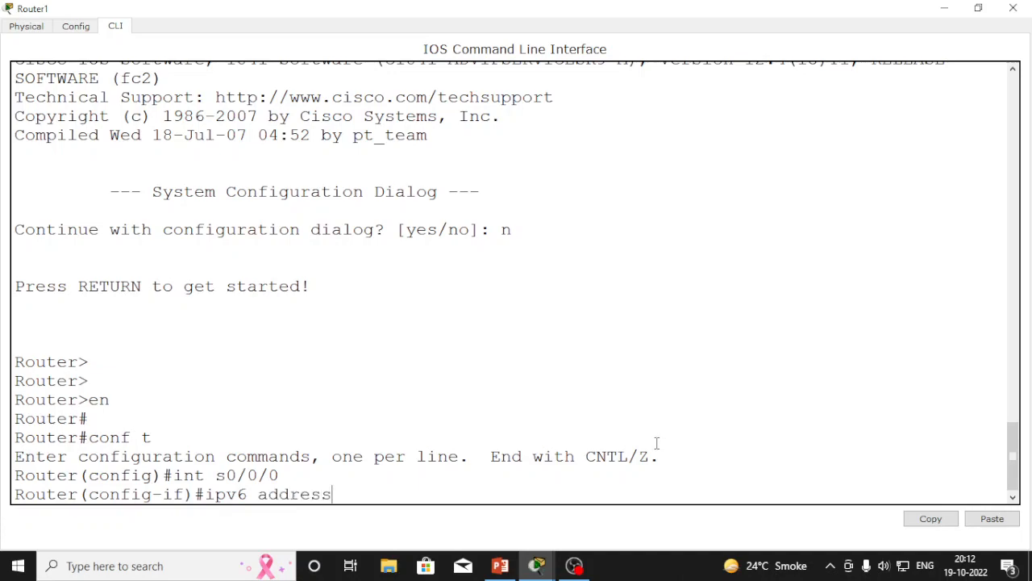
{"action": "type", "text": " 2002::2/64"}
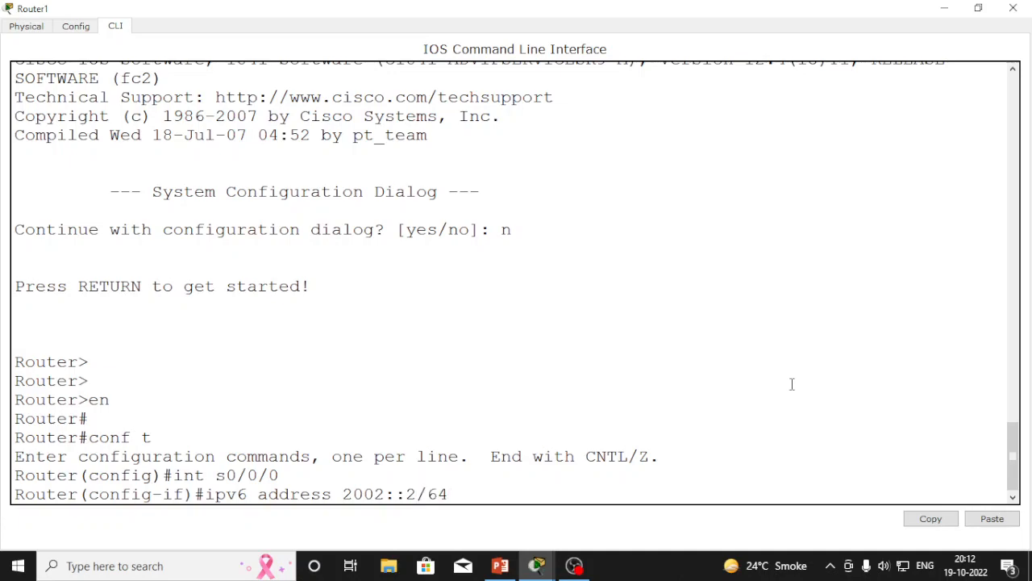
{"action": "key", "text": "Return"}
{"action": "type", "text": "no shut"}
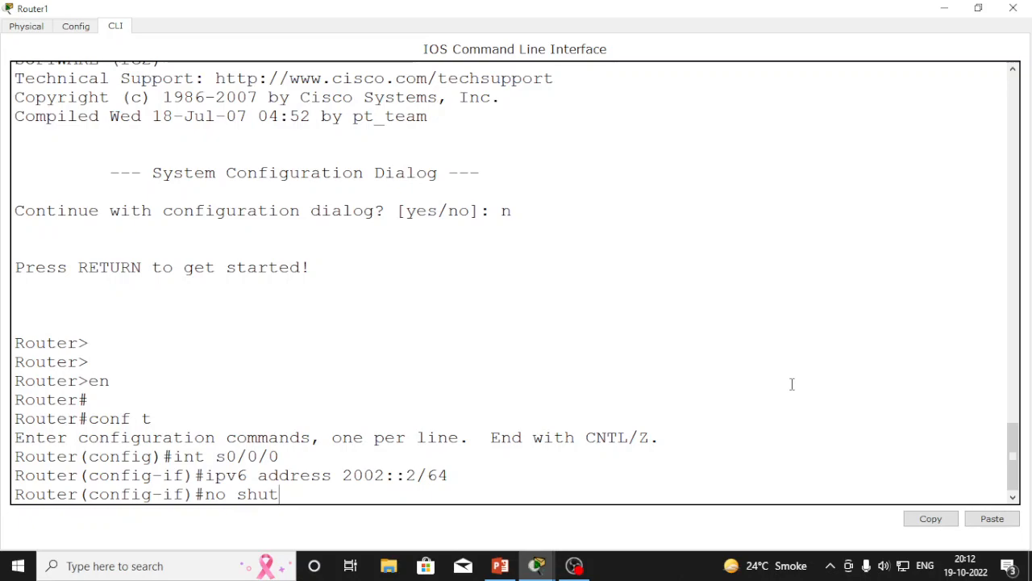
{"action": "key", "text": "Return"}
{"action": "key", "text": "Return"}
{"action": "key", "text": "Return"}
{"action": "key", "text": "Return"}
Step: Select Router1's interface f0/0 and assign it IPv6 address 2003::1/64
{"action": "type", "text": "int f0/0"}
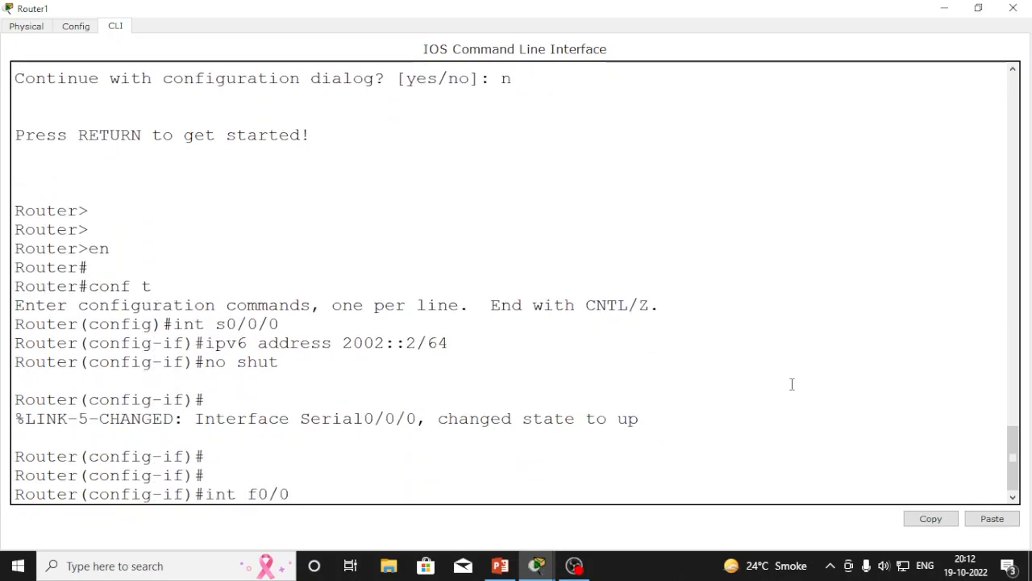
{"action": "key", "text": "Return"}
{"action": "type", "text": "ig-if)#i"}
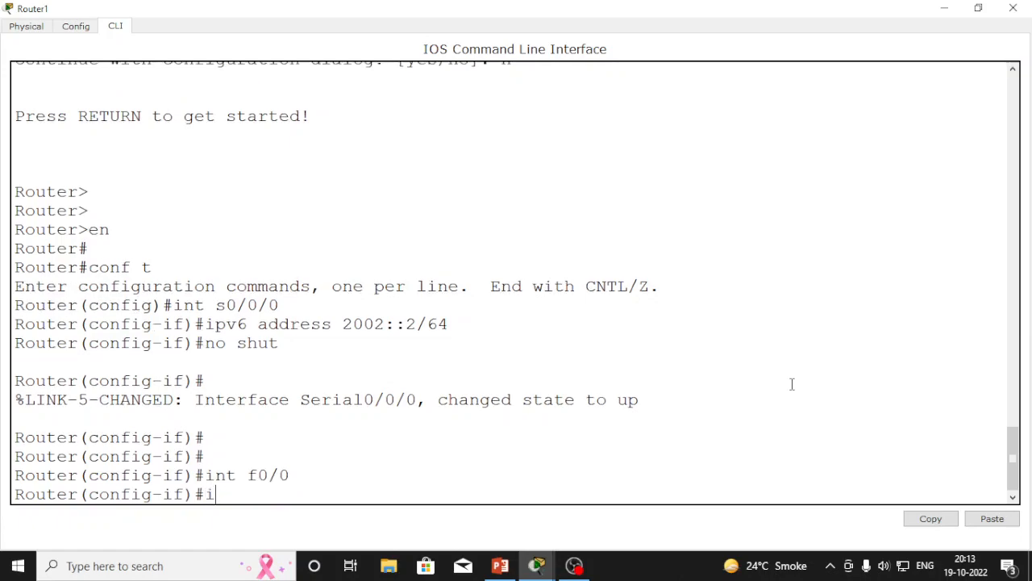
{"action": "type", "text": "pv6"}
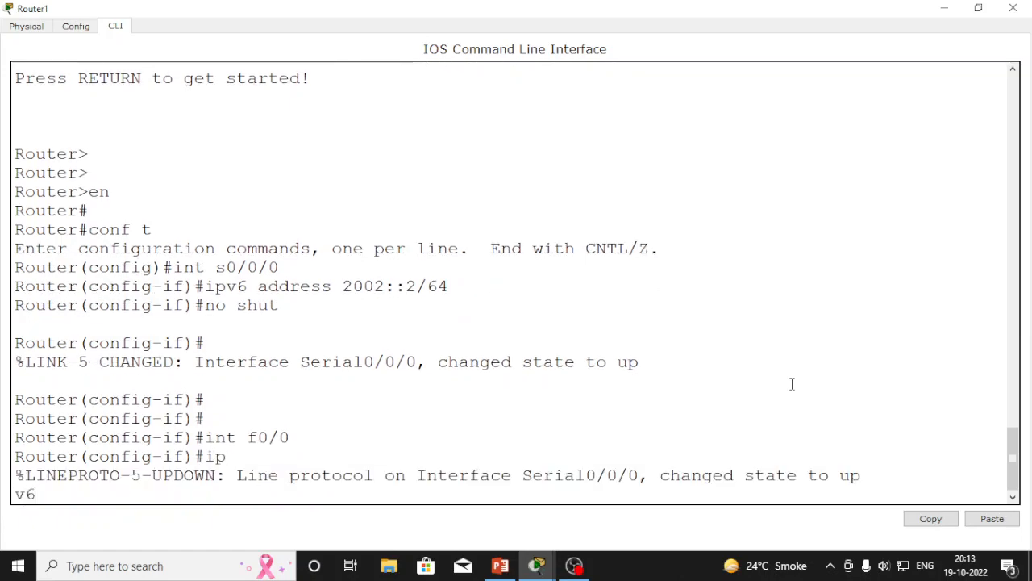
{"action": "type", "text": " address"}
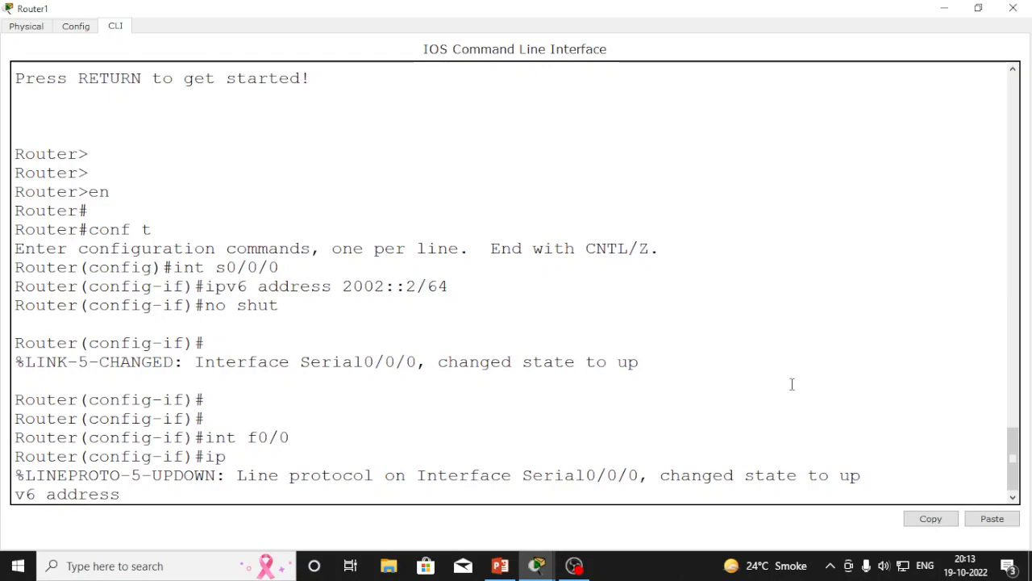
{"action": "type", "text": " 200"}
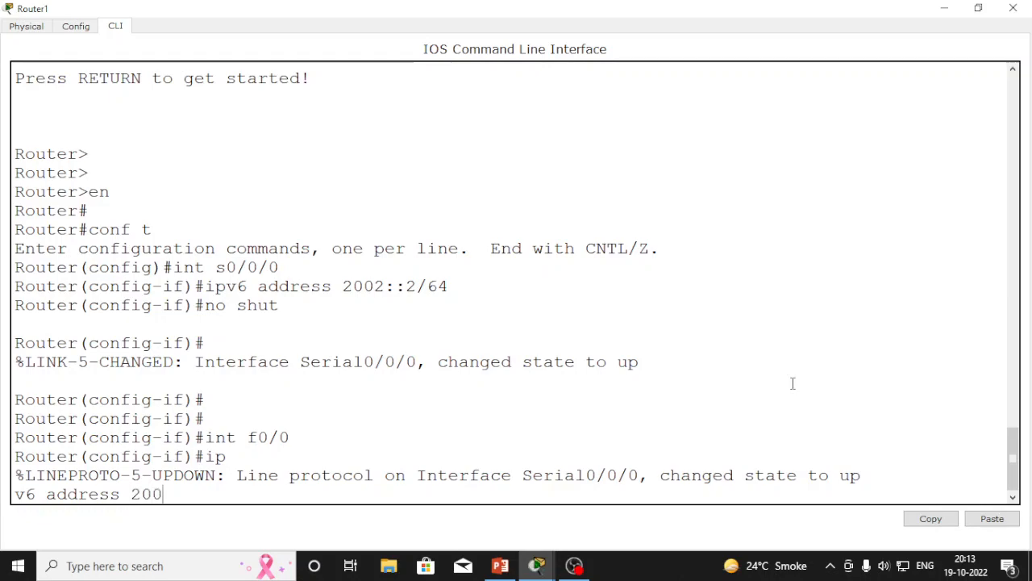
{"action": "type", "text": "3::1/6"}
{"action": "key", "text": "Return"}
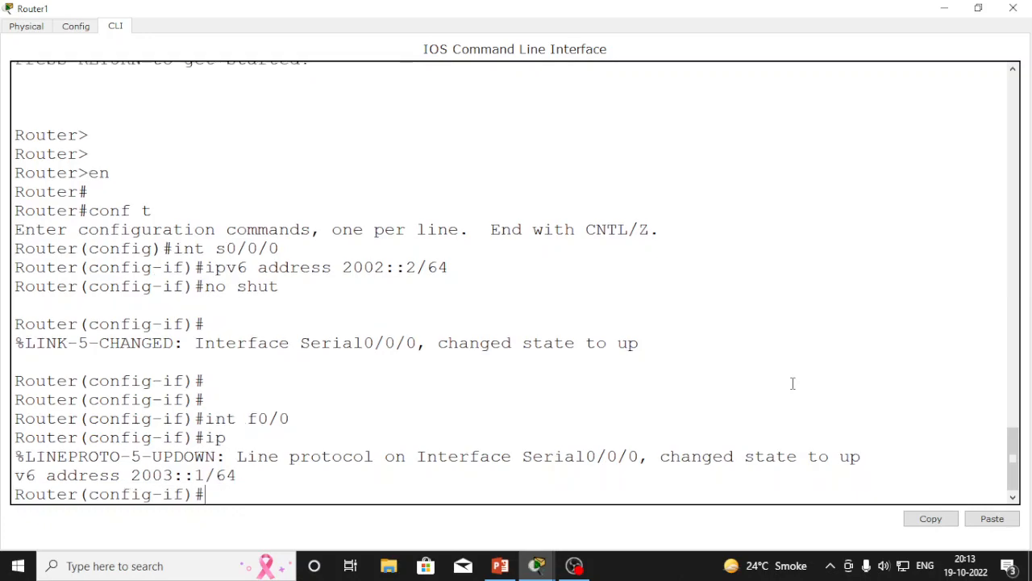
{"action": "key", "text": "Up"}
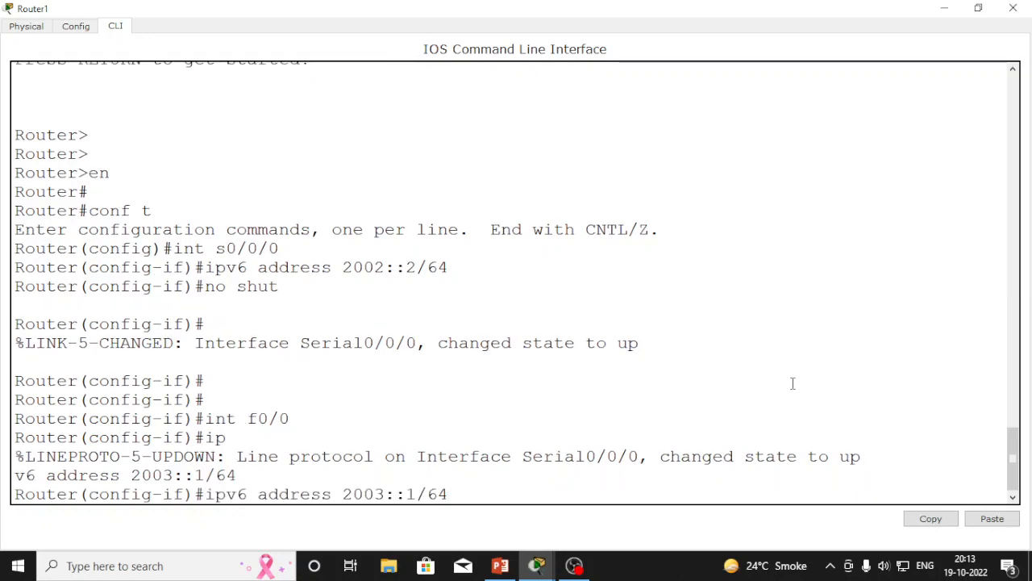
{"action": "key", "text": "Return"}
Step: Enable Router1's FastEthernet0/0 with no shut and minimize the router window to return to the topology
{"action": "type", "text": "no shut"}
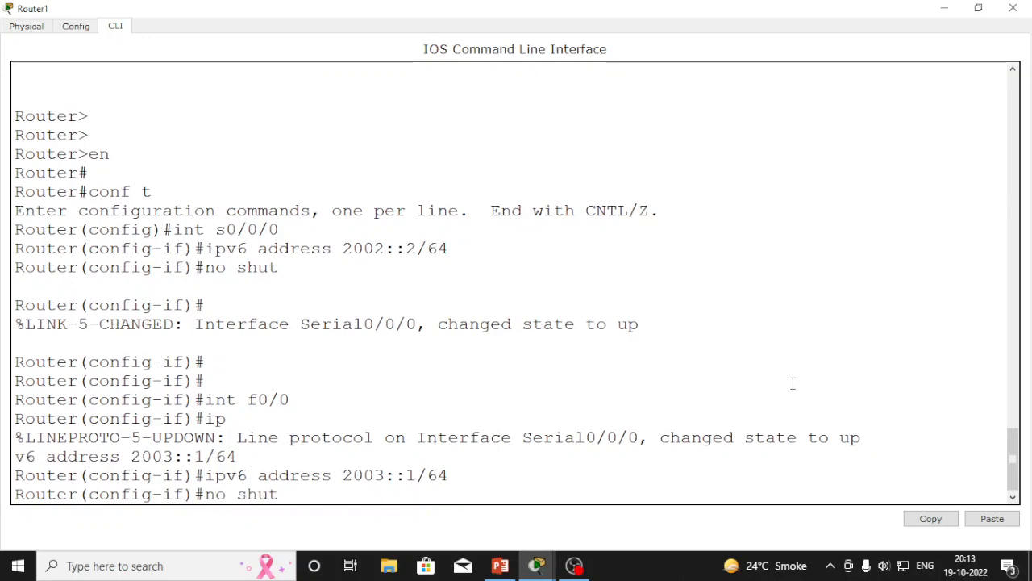
{"action": "key", "text": "Return"}
{"action": "key", "text": "Return"}
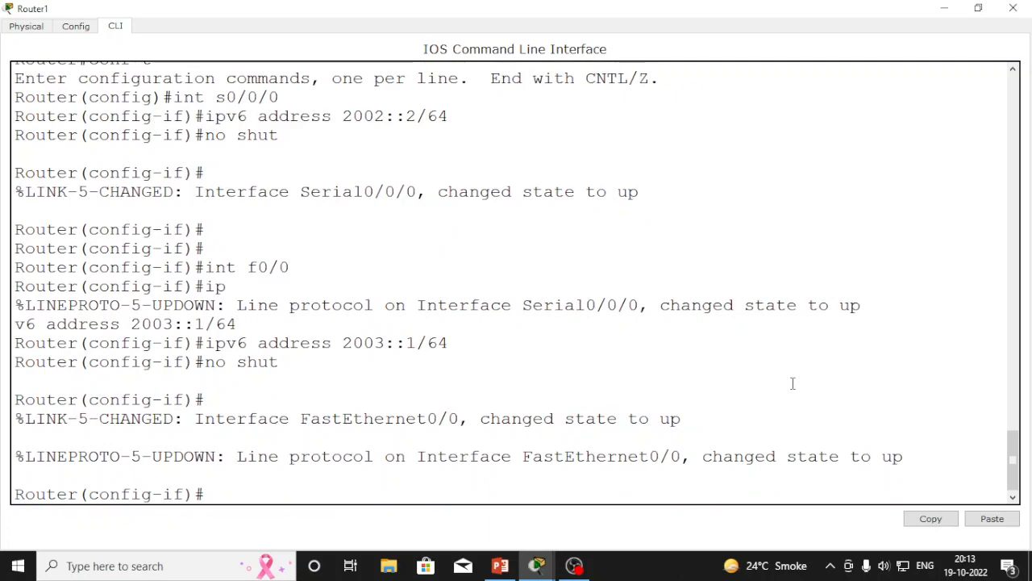
{"action": "key", "text": "Return"}
{"action": "key", "text": "Return"}
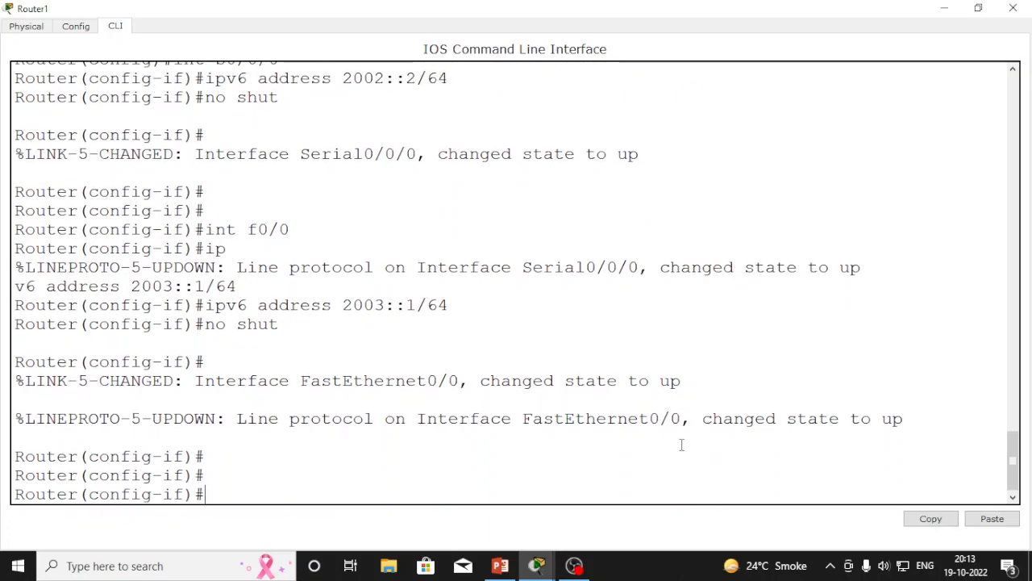
{"action": "left_click", "coordinate": [944, 9]}
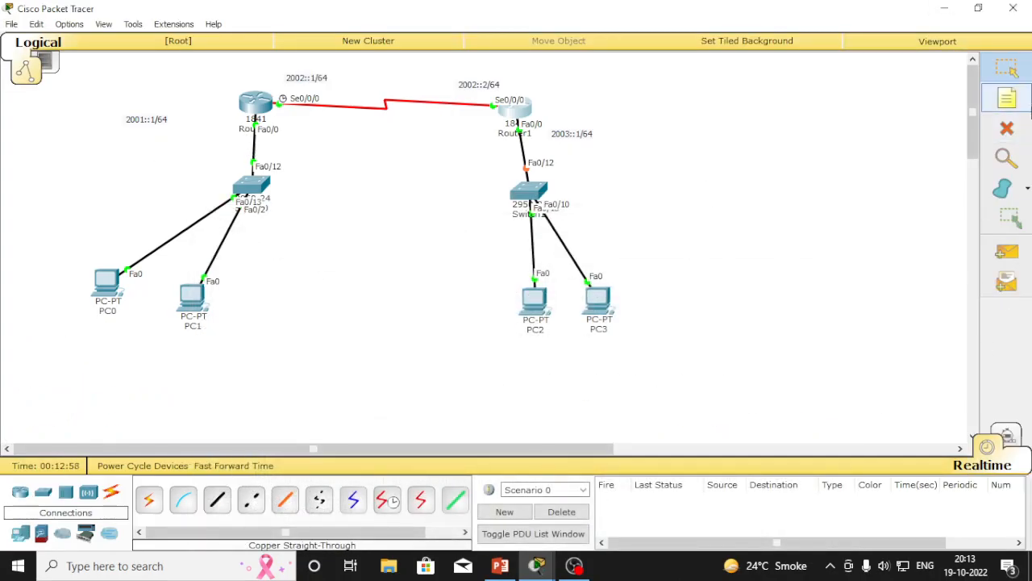
{"action": "left_click", "coordinate": [123, 121]}
{"action": "left_click", "coordinate": [193, 138]}
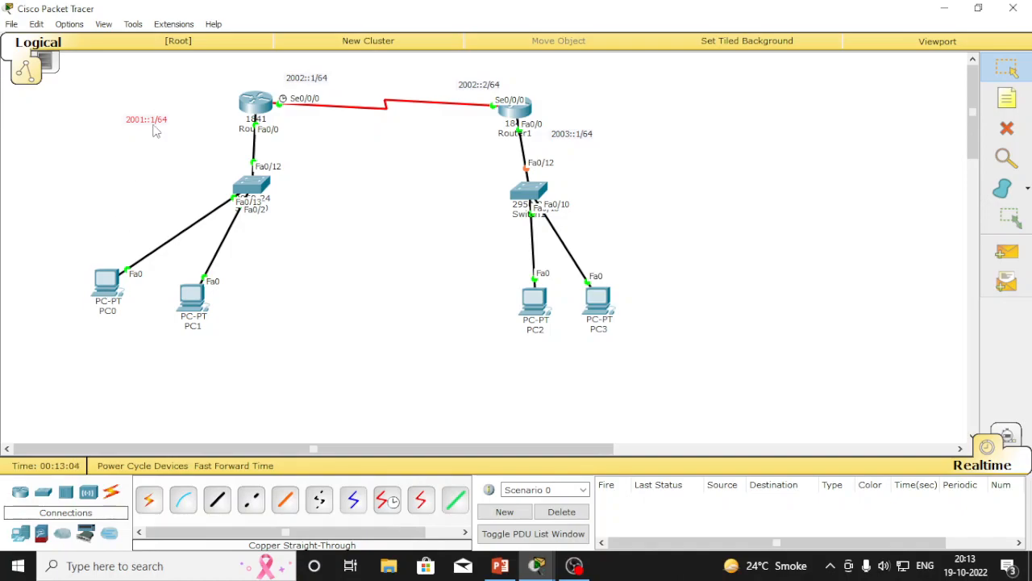
Step: Open PC0's IP Configuration and set its static IPv6 address to 2001::2 with prefix length 64
{"action": "left_click", "coordinate": [113, 284]}
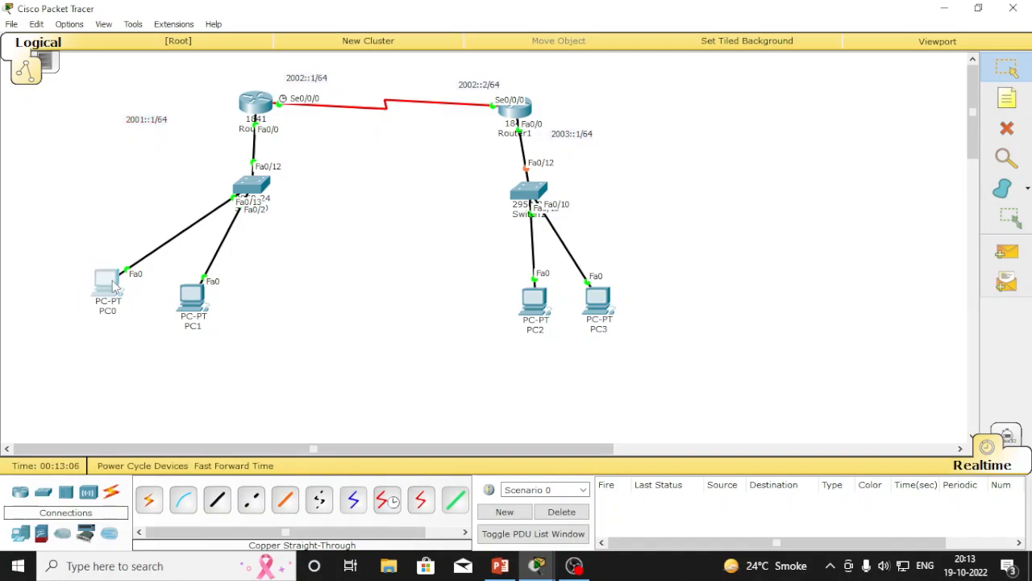
{"action": "left_click", "coordinate": [399, 122]}
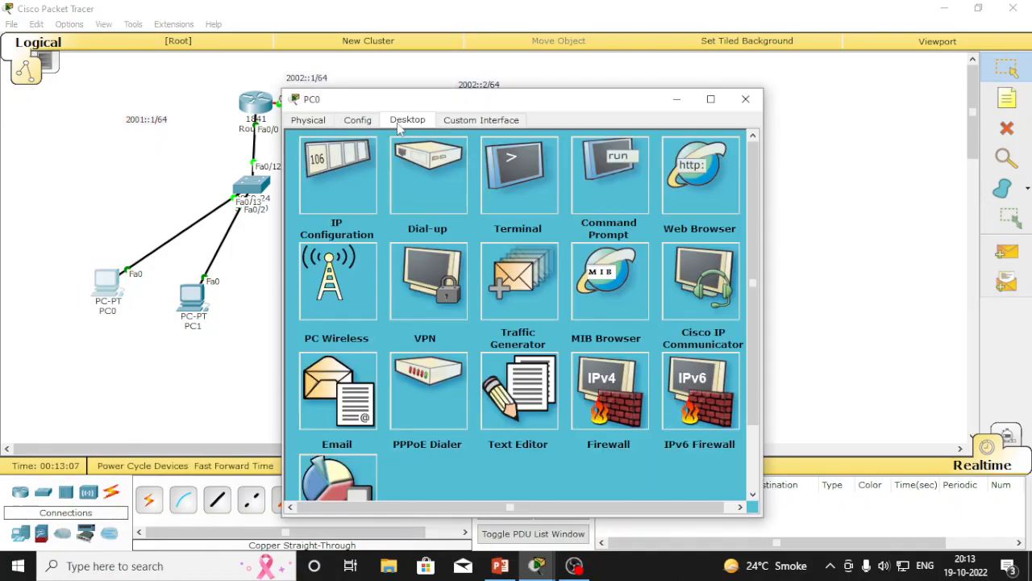
{"action": "left_click", "coordinate": [331, 200]}
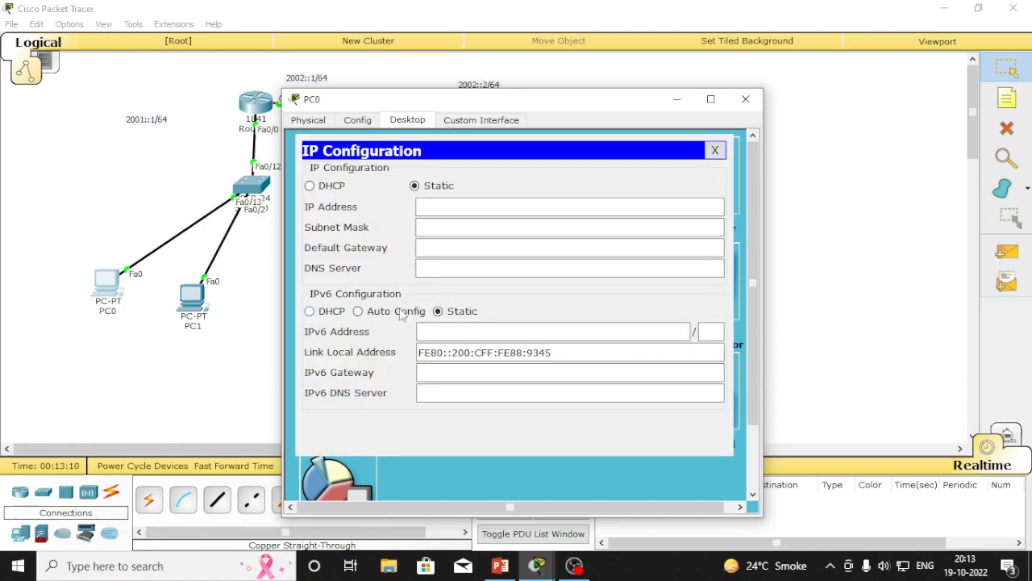
{"action": "left_click", "coordinate": [443, 332]}
{"action": "type", "text": "2001"}
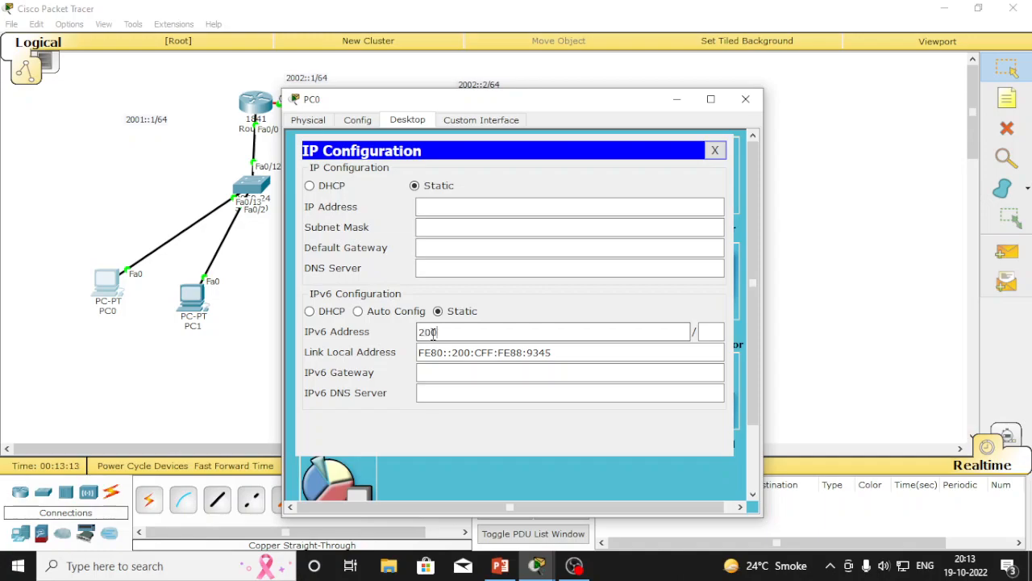
{"action": "type", "text": "::2"}
{"action": "left_click", "coordinate": [708, 331]}
{"action": "type", "text": "64"}
Step: Set PC0's IPv6 gateway to 2001::1 and close its configuration windows
{"action": "left_click", "coordinate": [473, 376]}
{"action": "type", "text": "2001::"}
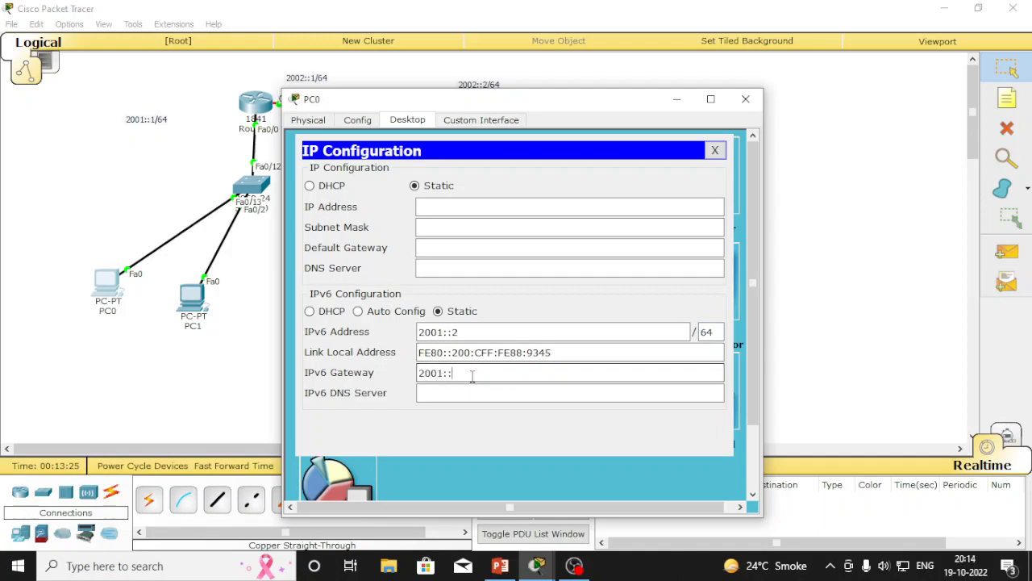
{"action": "type", "text": "1"}
{"action": "left_click", "coordinate": [714, 150]}
{"action": "left_click", "coordinate": [745, 100]}
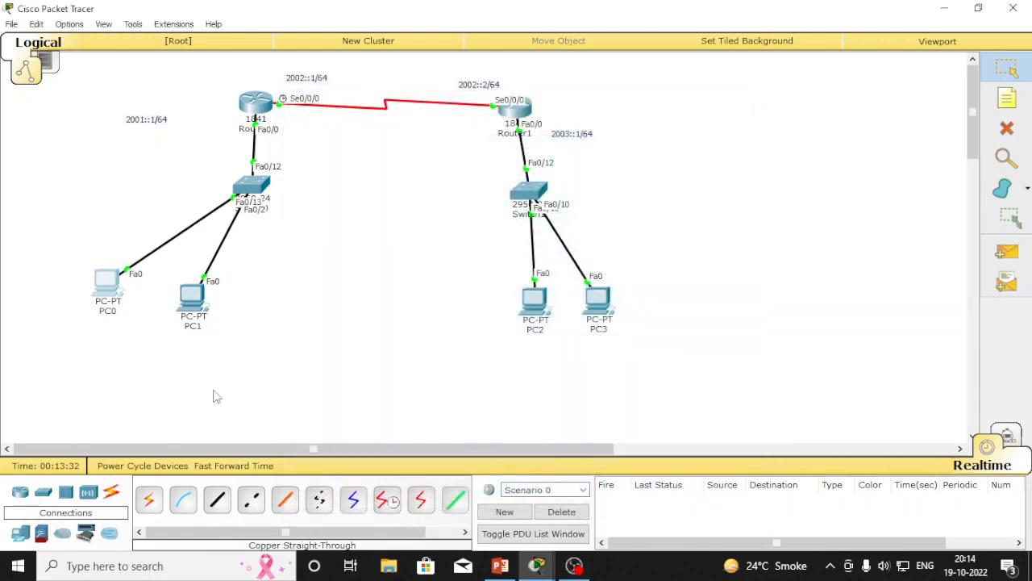
Step: Open PC1's IP Configuration and set its static IPv6 address to 2001::3 with prefix length 64
{"action": "left_click", "coordinate": [191, 297]}
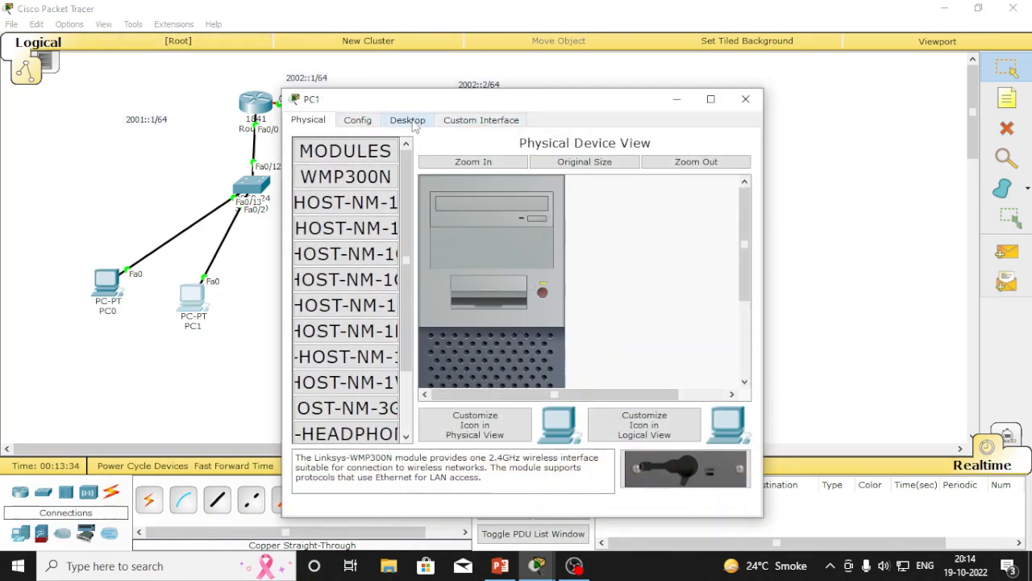
{"action": "left_click", "coordinate": [413, 122]}
{"action": "left_click", "coordinate": [337, 218]}
{"action": "left_click", "coordinate": [430, 335]}
{"action": "type", "text": "2001"}
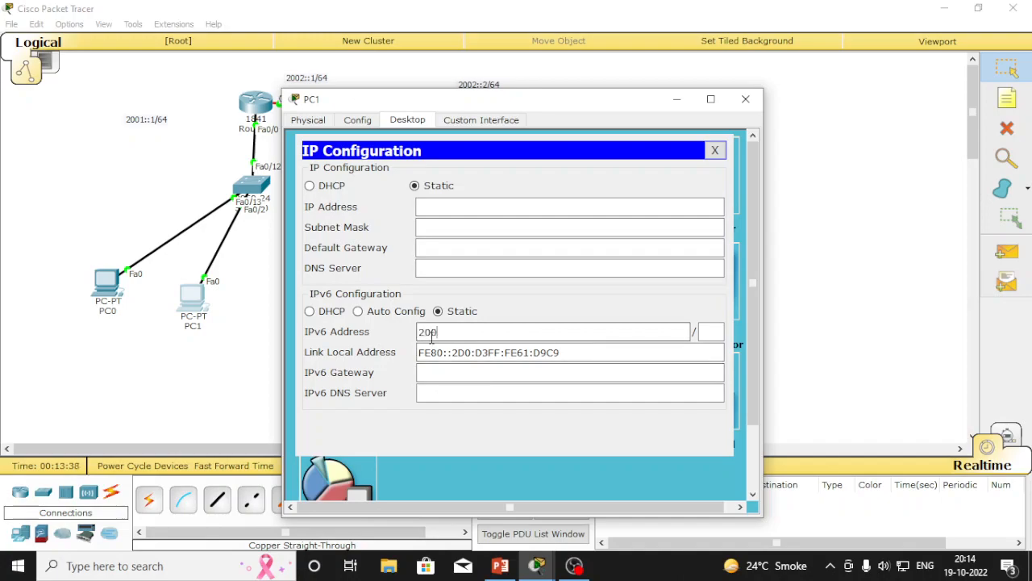
{"action": "type", "text": "::3"}
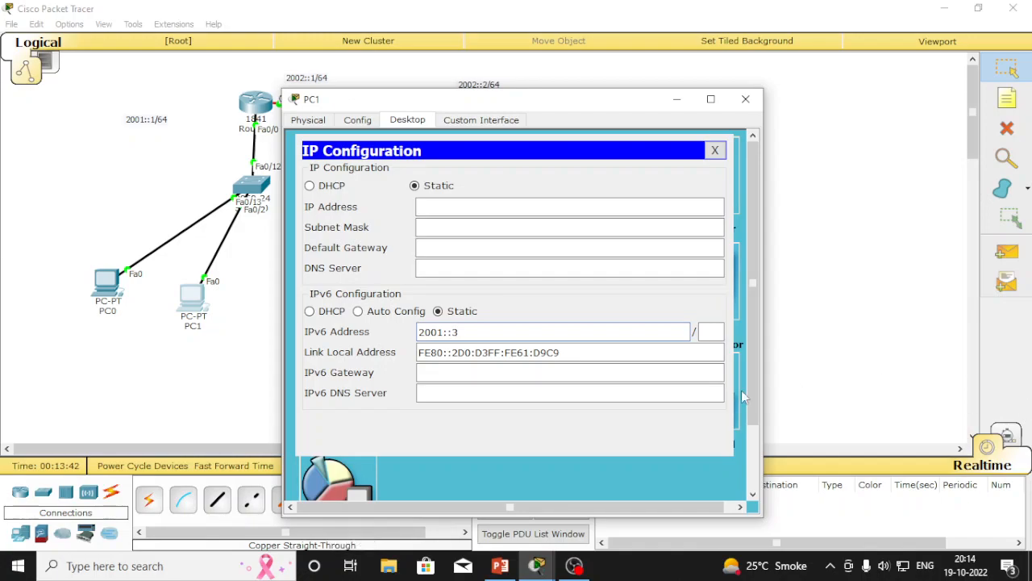
{"action": "left_click", "coordinate": [710, 331]}
{"action": "type", "text": "64"}
Step: Set PC1's IPv6 gateway to 2001::1 and close its configuration windows
{"action": "left_click", "coordinate": [445, 371]}
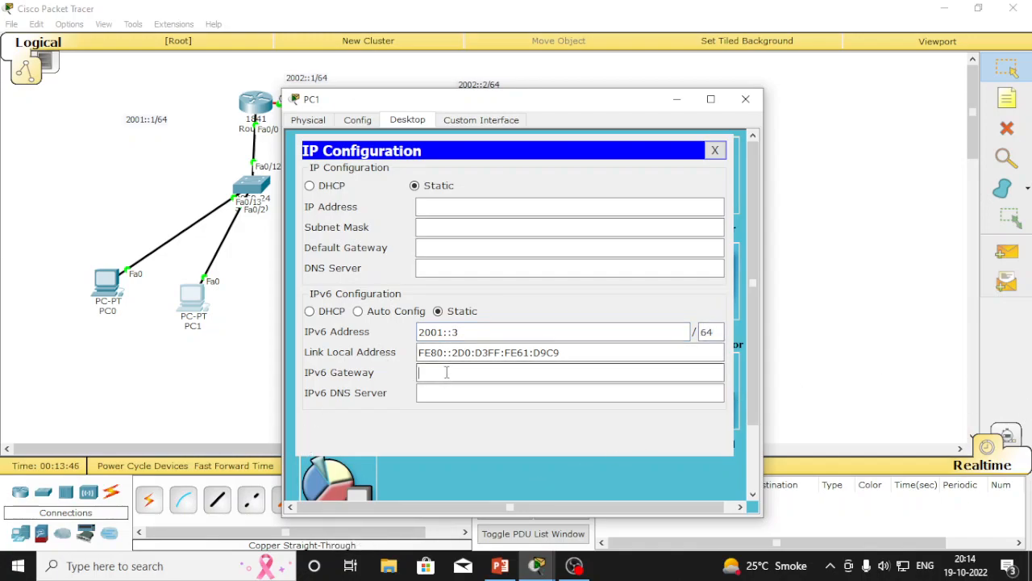
{"action": "type", "text": "2001::1"}
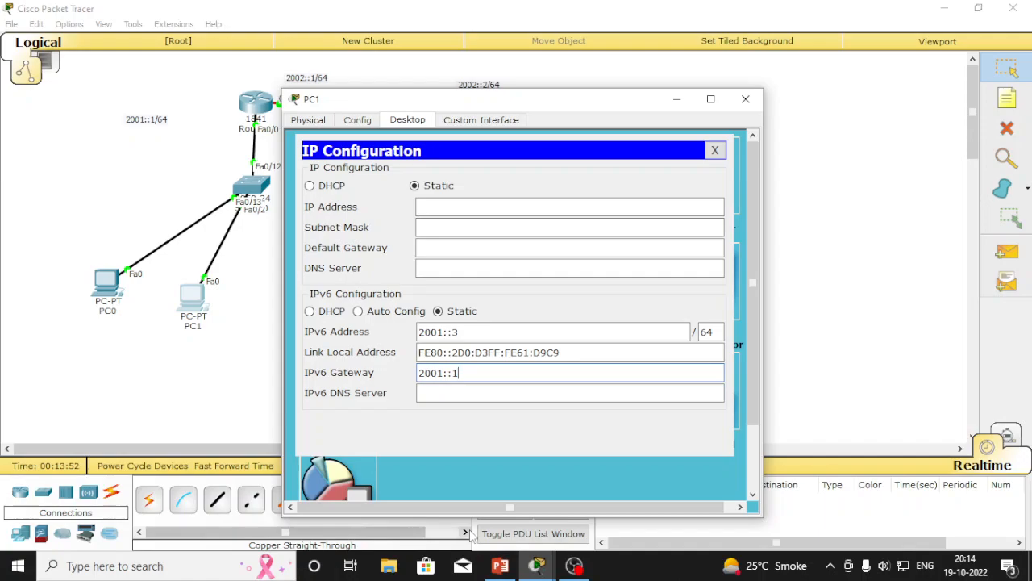
{"action": "left_click", "coordinate": [714, 150]}
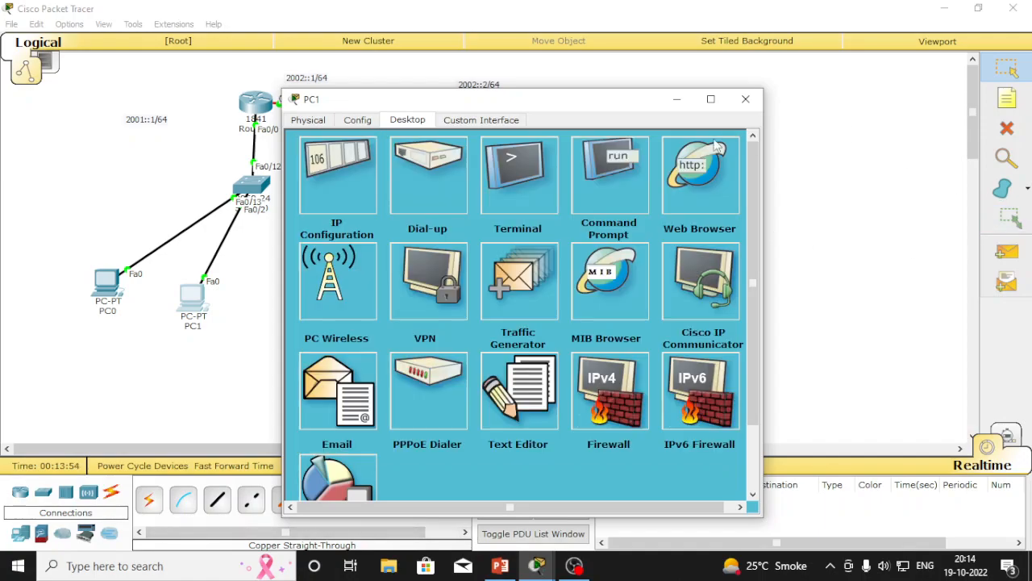
{"action": "left_click", "coordinate": [745, 98]}
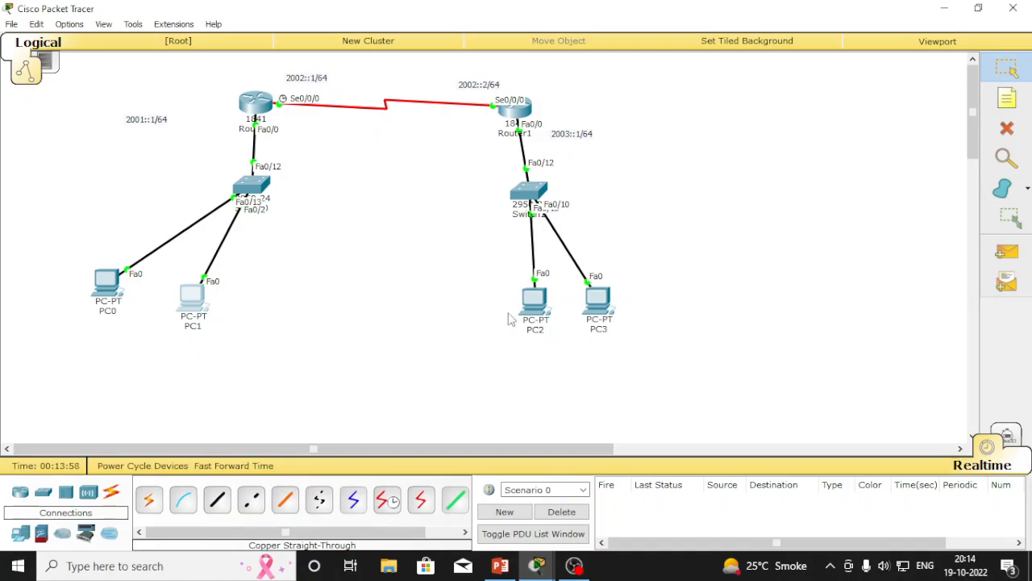
Step: Open PC2's IP Configuration and set its static IPv6 address to 2003::2 with prefix length 64
{"action": "left_click", "coordinate": [532, 297]}
{"action": "left_click", "coordinate": [403, 119]}
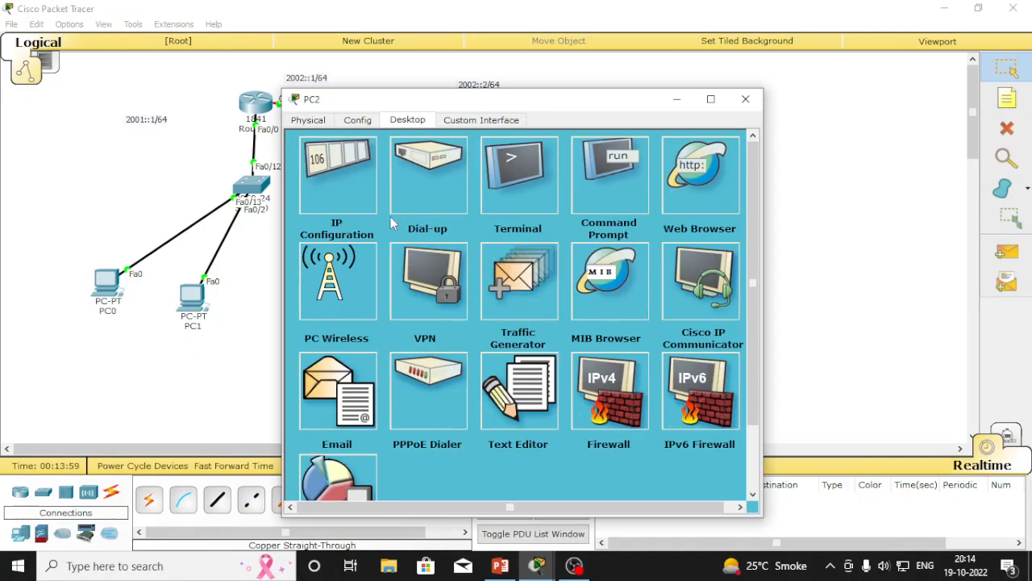
{"action": "left_click", "coordinate": [342, 171]}
{"action": "left_click", "coordinate": [445, 331]}
{"action": "type", "text": "2003::2"}
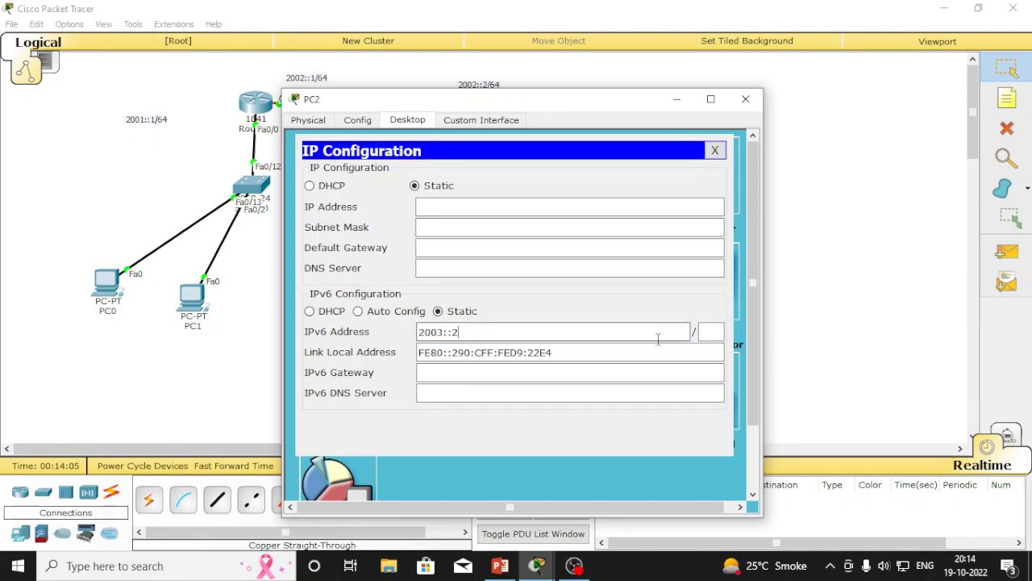
{"action": "left_click", "coordinate": [705, 331]}
{"action": "type", "text": "64"}
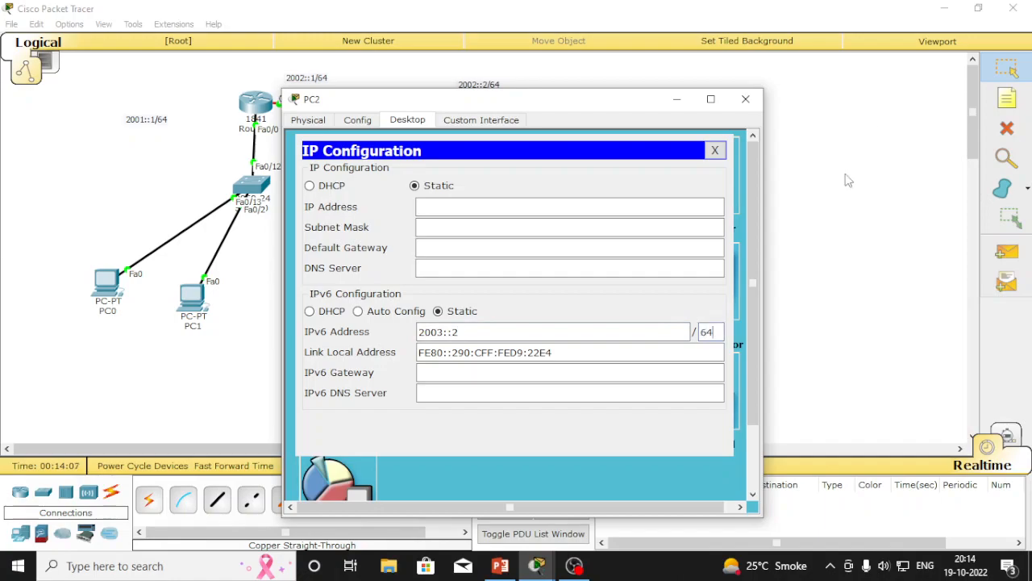
Step: Set PC2's IPv6 gateway to 2003::1 and close its configuration windows
{"action": "left_click", "coordinate": [456, 377]}
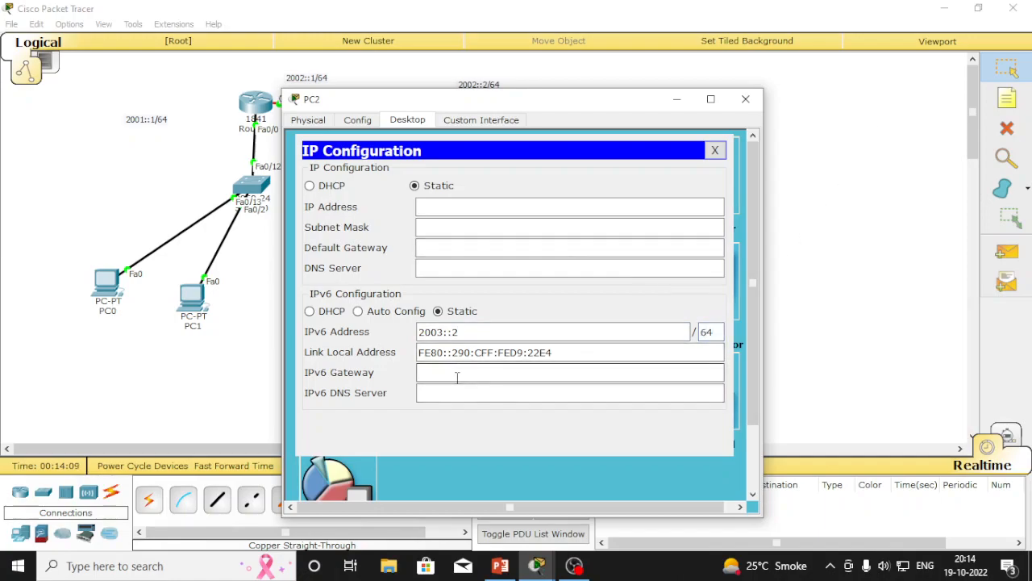
{"action": "type", "text": "2003::1"}
{"action": "left_click", "coordinate": [715, 150]}
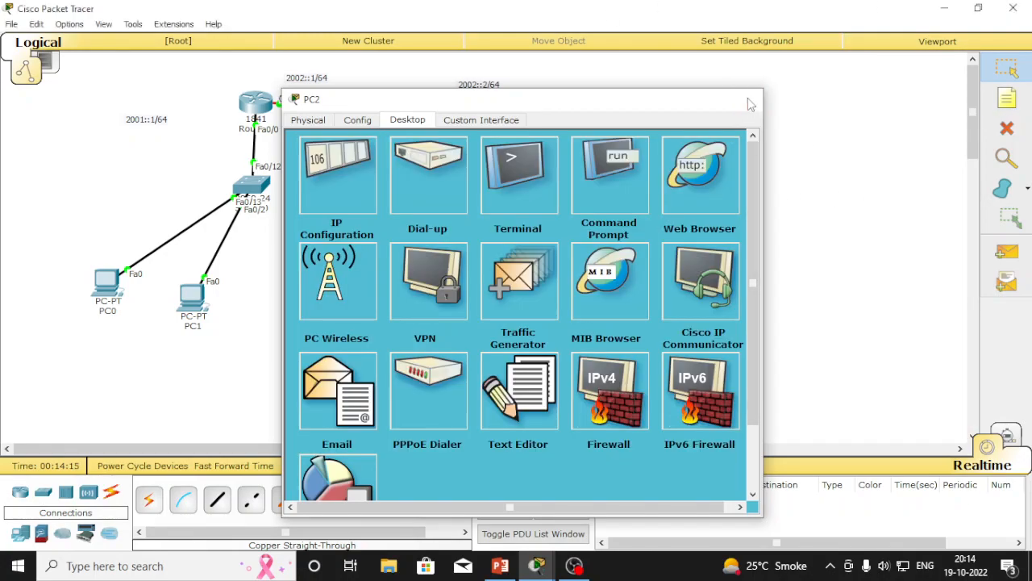
{"action": "left_click", "coordinate": [747, 100]}
Step: Open PC3's IP Configuration and set its static IPv6 address to 2003::3 with prefix length 64
{"action": "left_click", "coordinate": [608, 299]}
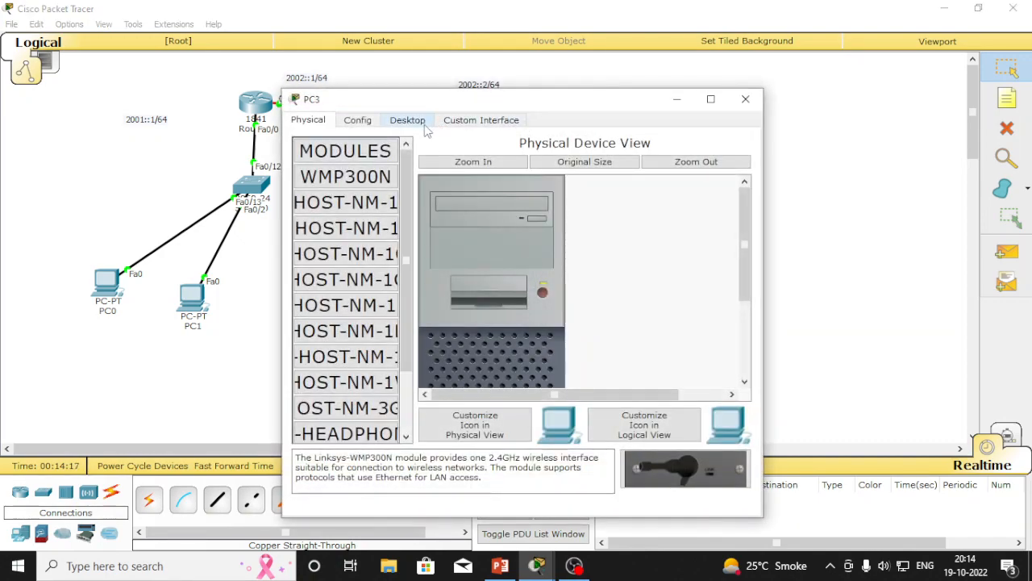
{"action": "left_click", "coordinate": [413, 123]}
{"action": "left_click", "coordinate": [339, 190]}
{"action": "left_click", "coordinate": [439, 328]}
{"action": "type", "text": "2003"}
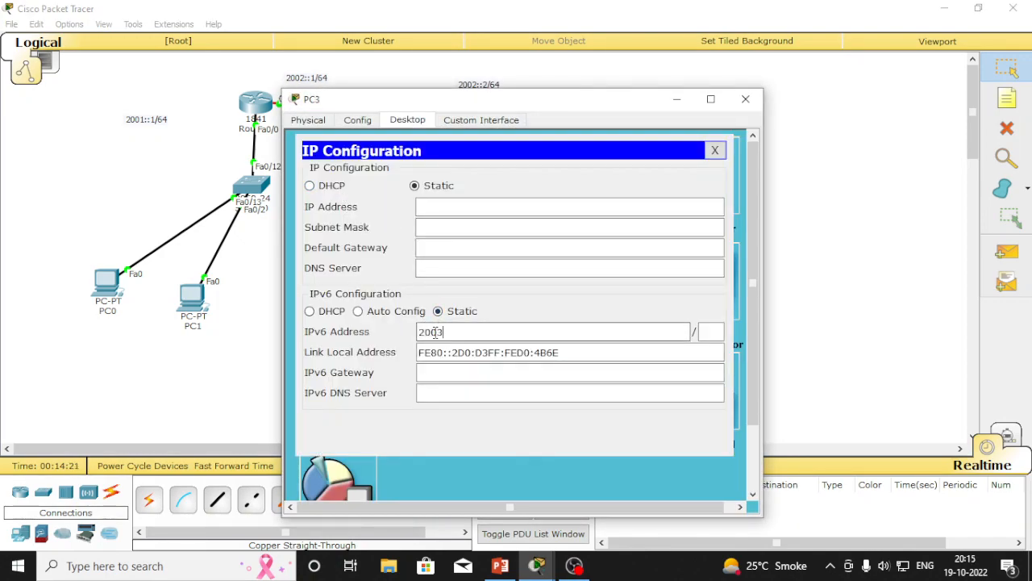
{"action": "type", "text": "::3"}
{"action": "left_click", "coordinate": [704, 332]}
{"action": "type", "text": "64"}
Step: Set PC3's IPv6 gateway to 2003::1 and close its configuration windows
{"action": "left_click", "coordinate": [452, 376]}
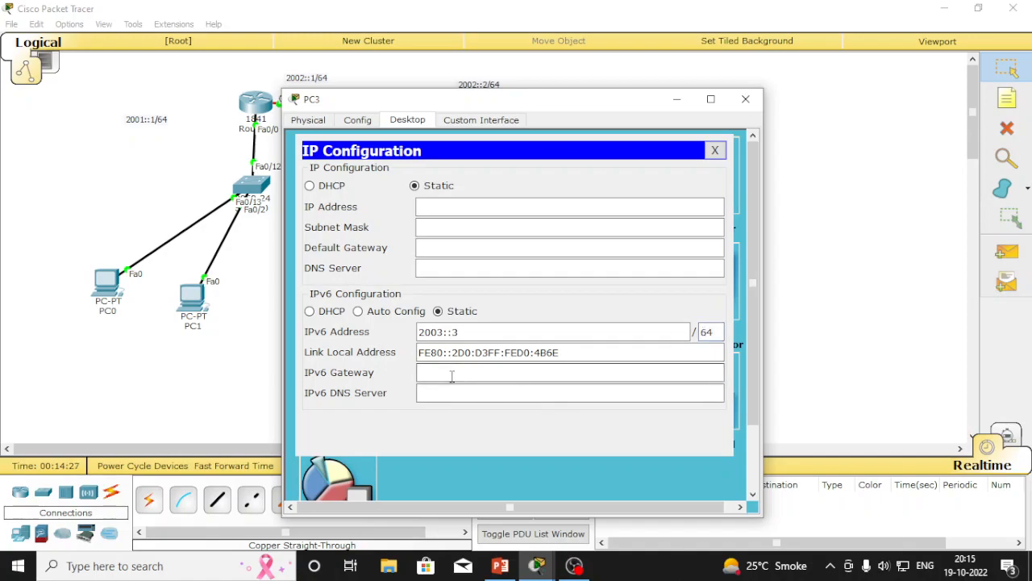
{"action": "type", "text": "2003::1"}
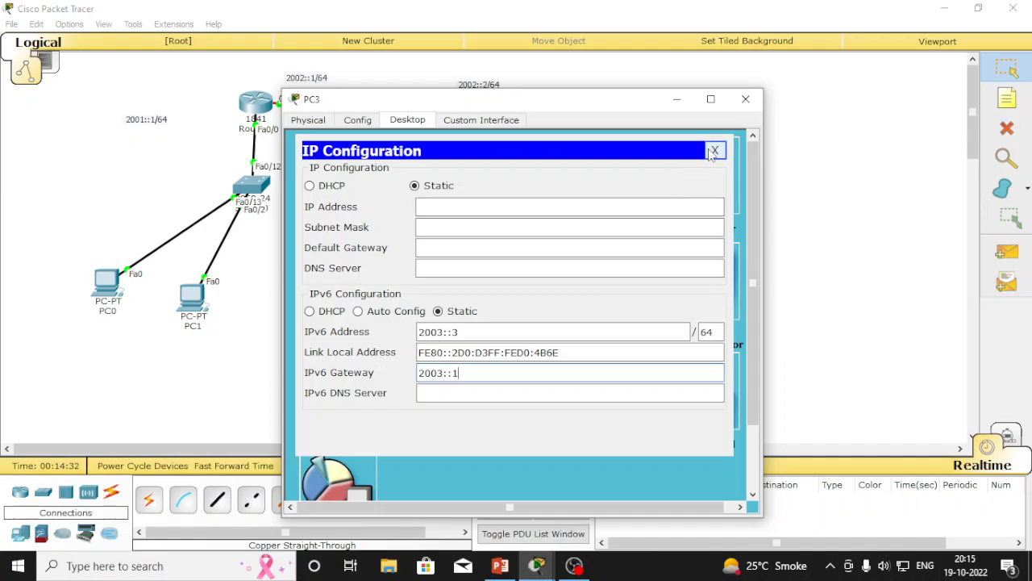
{"action": "left_click", "coordinate": [714, 150]}
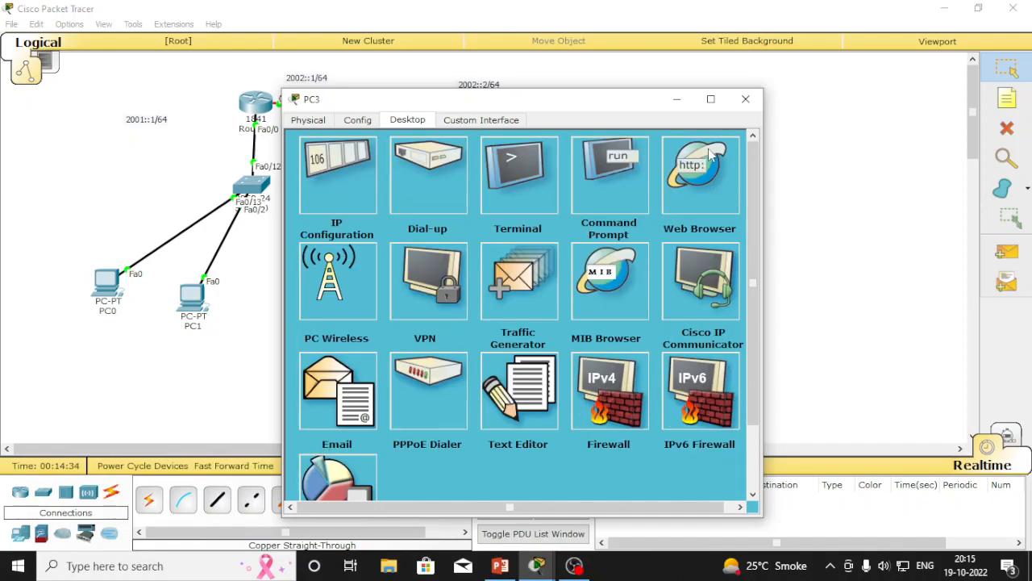
{"action": "left_click", "coordinate": [745, 98]}
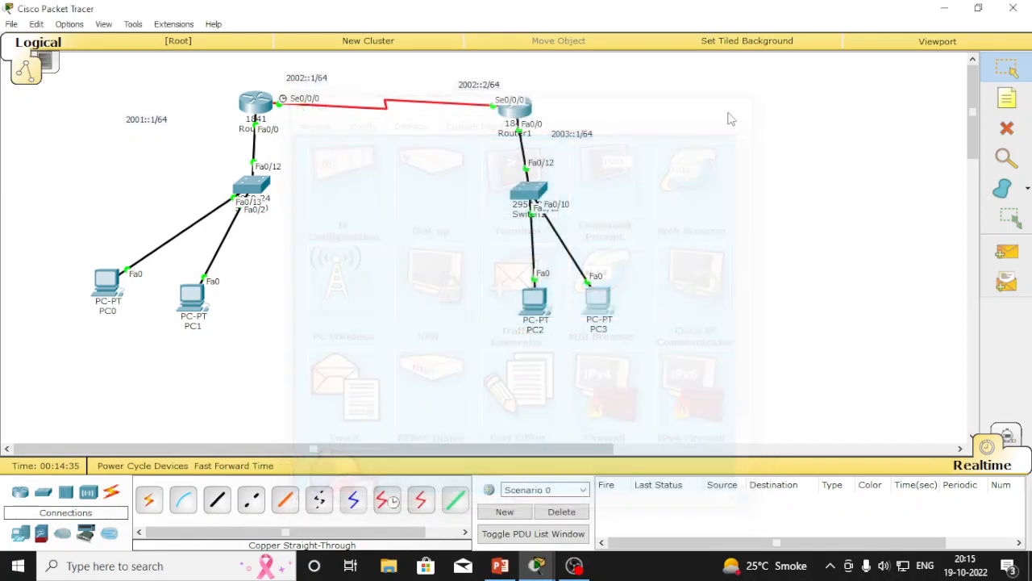
Step: Open Router0's command line in a maximized window and exit interface configuration to global configuration mode
{"action": "left_click", "coordinate": [256, 101]}
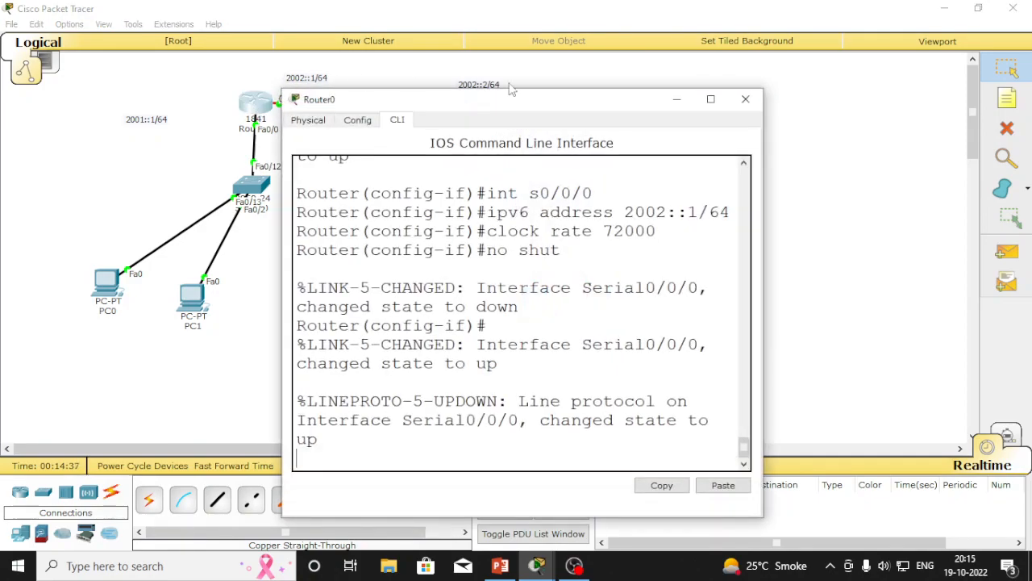
{"action": "left_click", "coordinate": [710, 99]}
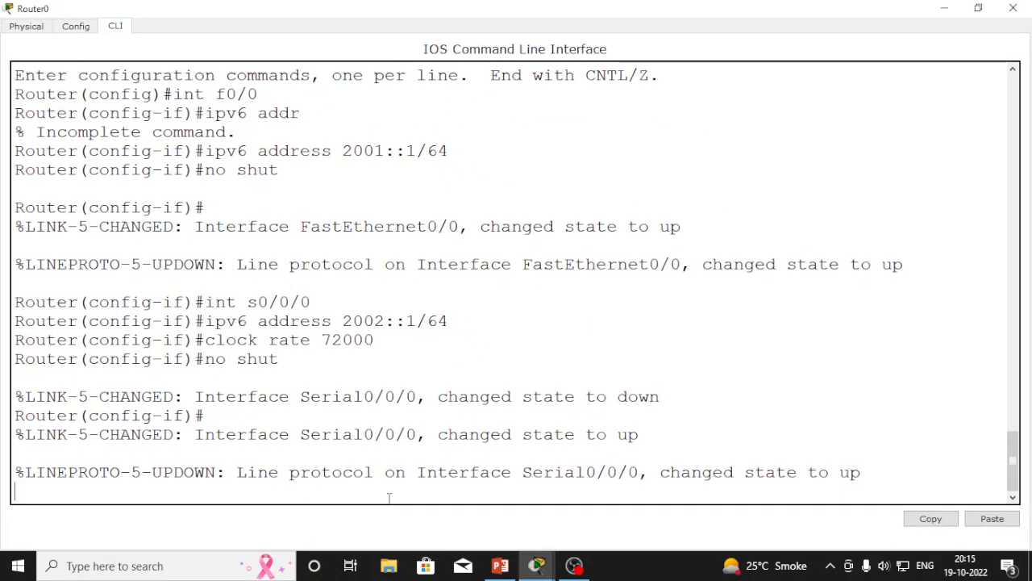
{"action": "key", "text": "Return"}
{"action": "key", "text": "Return"}
{"action": "key", "text": "Return"}
{"action": "key", "text": "Return"}
{"action": "type", "text": "exit"}
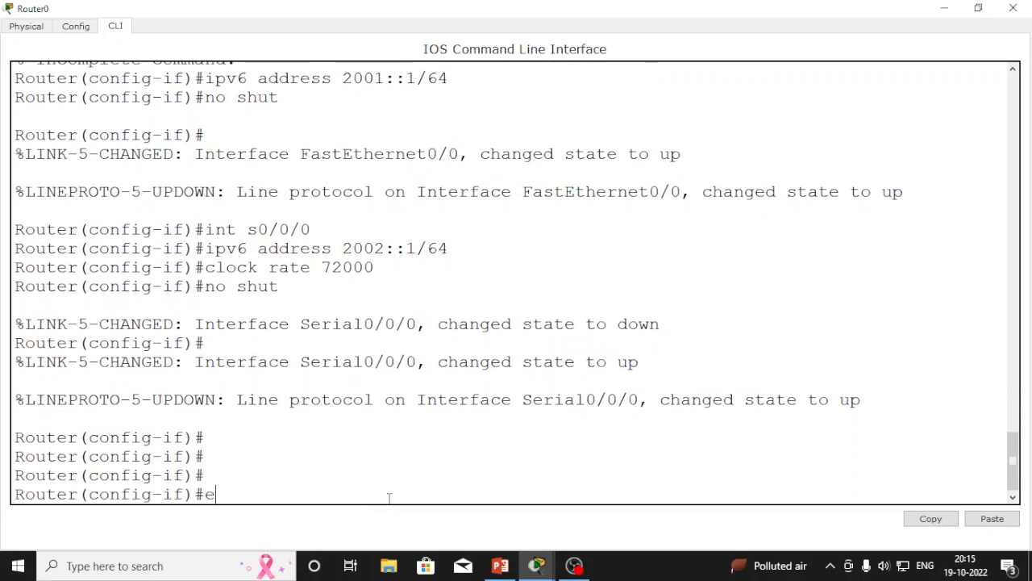
{"action": "key", "text": "Return"}
{"action": "key", "text": "Return"}
{"action": "key", "text": "Return"}
{"action": "key", "text": "Return"}
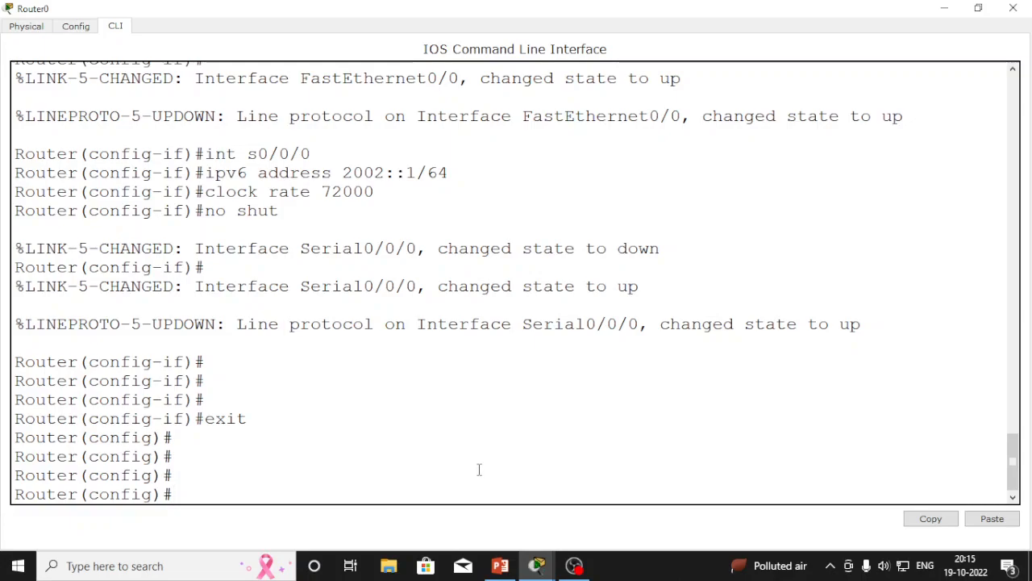
Step: Enable IPv6 routing on Router0 with the command ipv6 unicast-routing
{"action": "type", "text": "ipv6 uni"}
{"action": "key", "text": "Tab"}
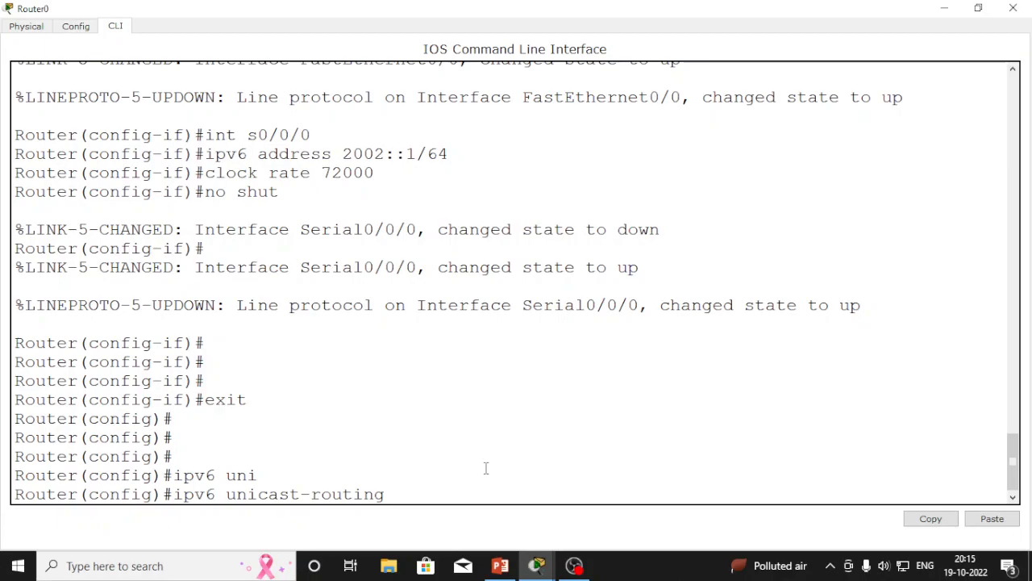
{"action": "key", "text": "Return"}
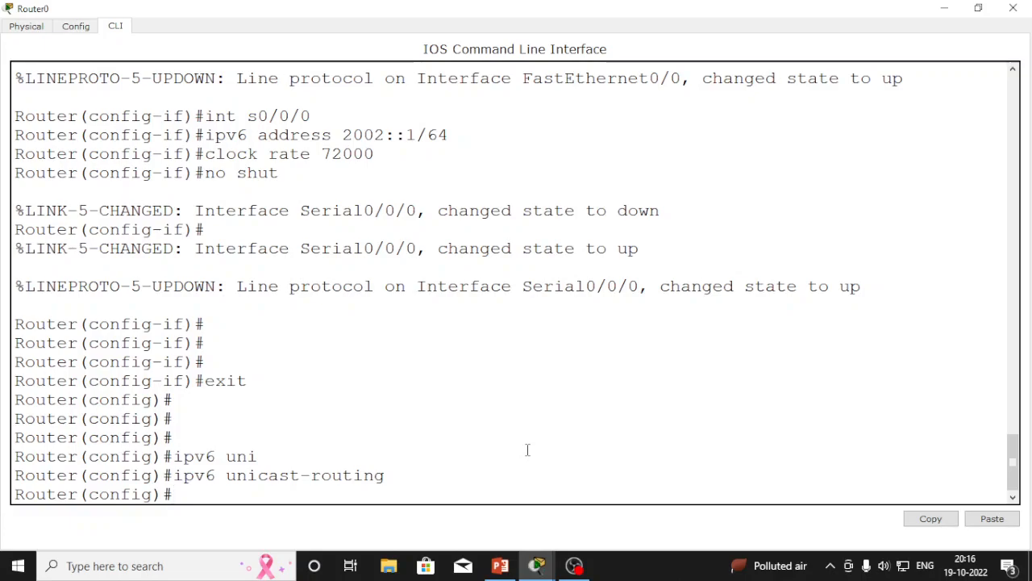
{"action": "type", "text": "ro"}
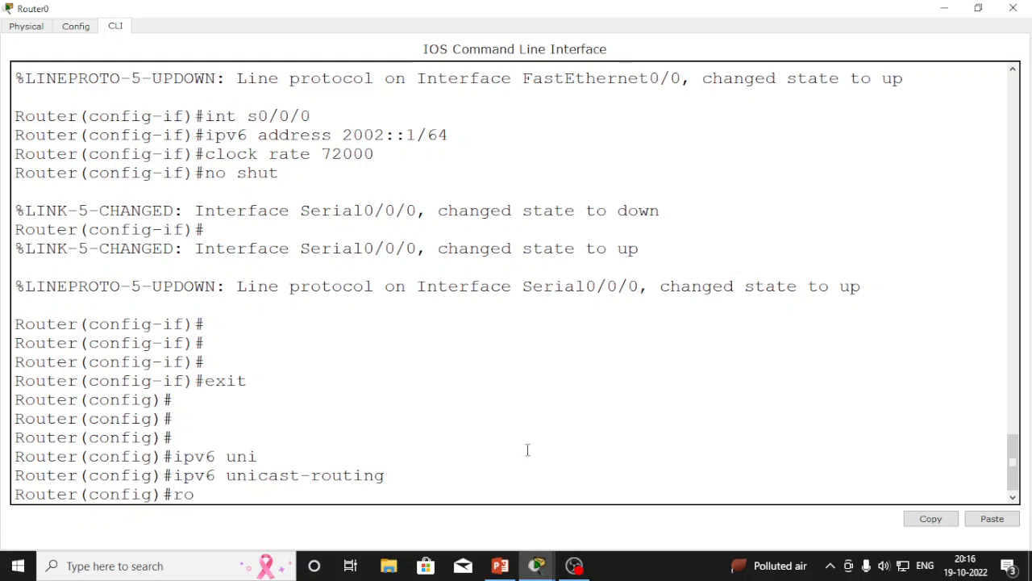
{"action": "type", "text": "uter"}
{"action": "key", "text": "BackSpace"}
{"action": "key", "text": "BackSpace"}
{"action": "key", "text": "BackSpace"}
{"action": "key", "text": "BackSpace"}
{"action": "key", "text": "BackSpace"}
{"action": "key", "text": "BackSpace"}
Step: Create the RIP process abc on Router0 with ipv6 router rip abc and exit to global configuration mode
{"action": "type", "text": "ipv6 router "}
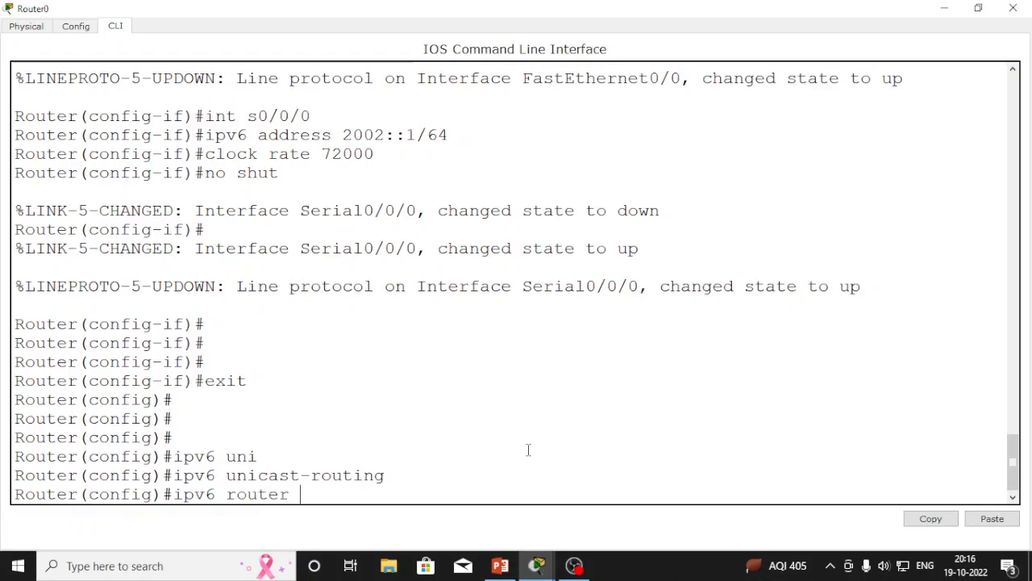
{"action": "type", "text": "rip"}
{"action": "type", "text": "abc"}
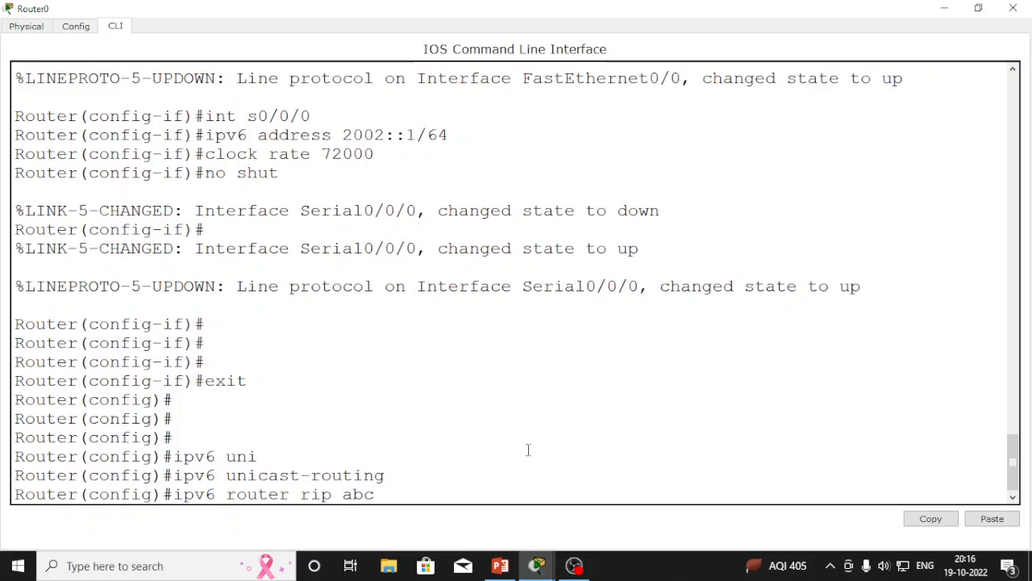
{"action": "key", "text": "Return"}
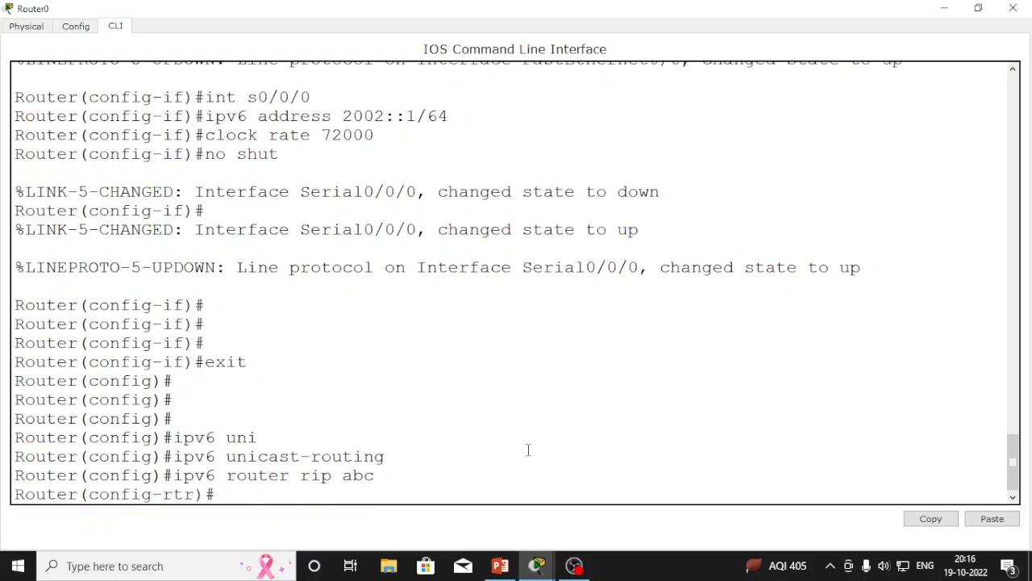
{"action": "type", "text": "exit"}
{"action": "key", "text": "Return"}
Step: Enter interface configuration mode for f0/0 on Router0
{"action": "type", "text": "i"}
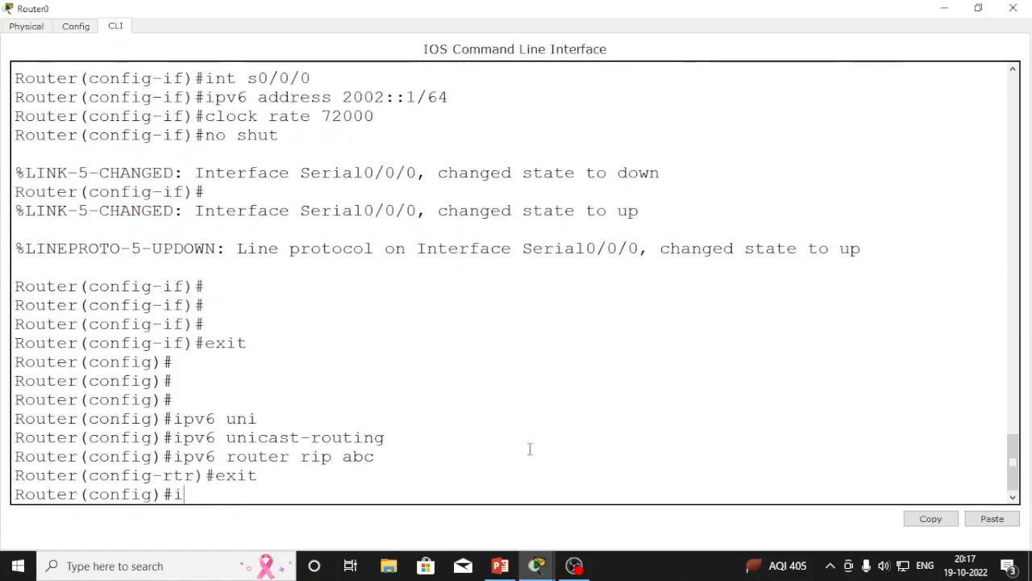
{"action": "type", "text": "nt f0/0"}
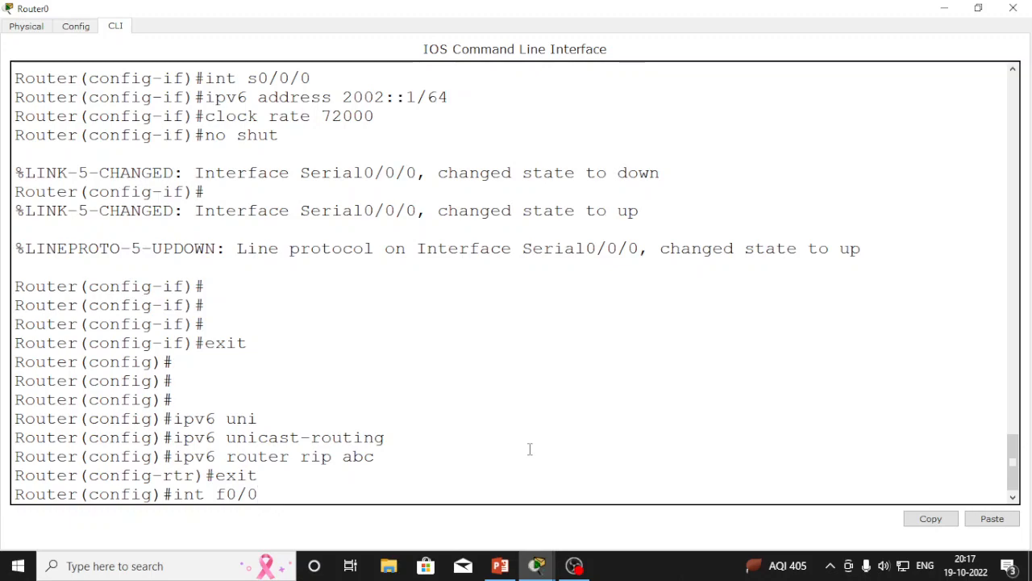
{"action": "key", "text": "Return"}
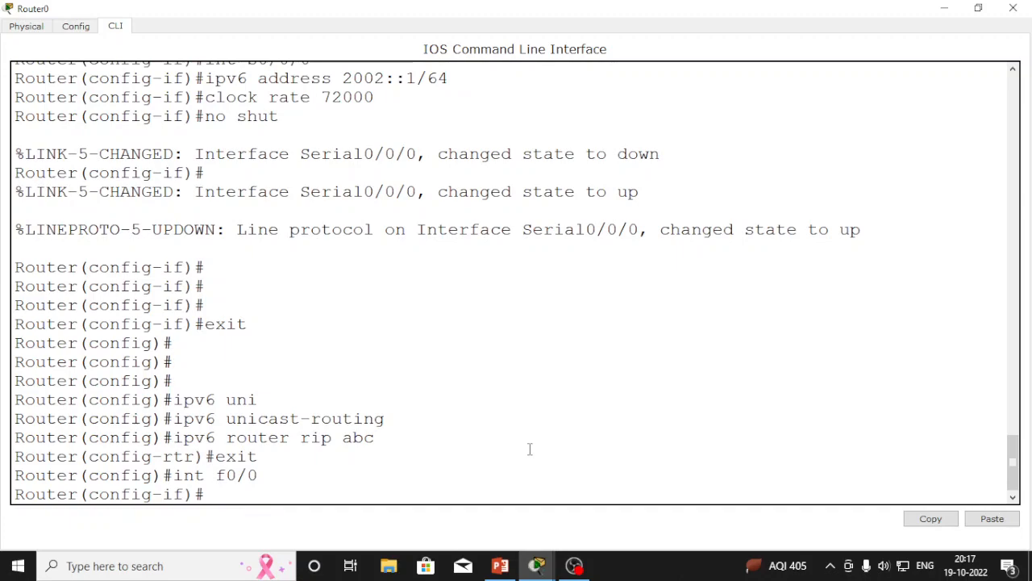
Step: Try to apply the RIP process to interface f0/0 with the command ipv6 rip abc
{"action": "type", "text": "ipv6"}
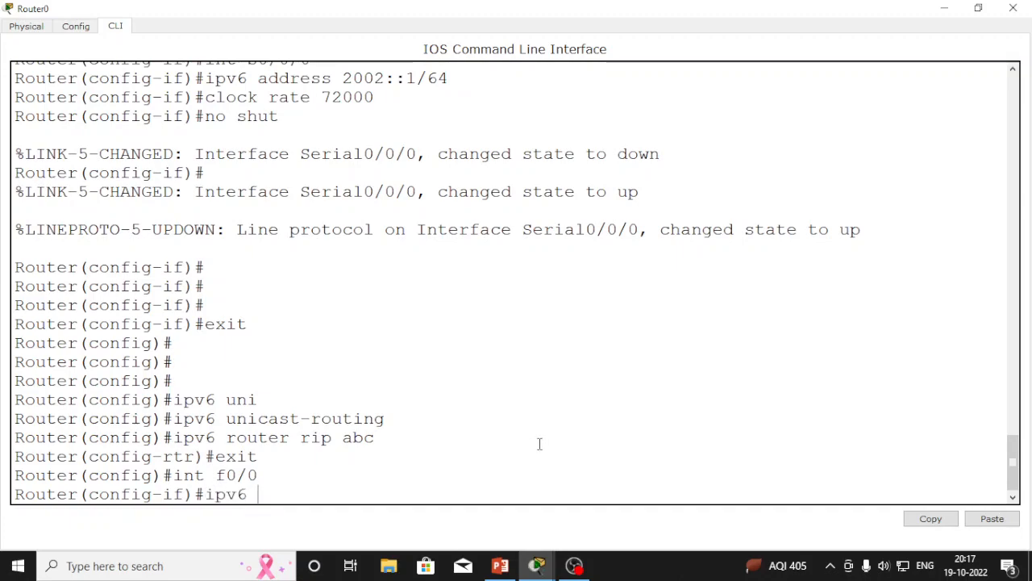
{"action": "type", "text": " rip"}
{"action": "key", "text": "Tab"}
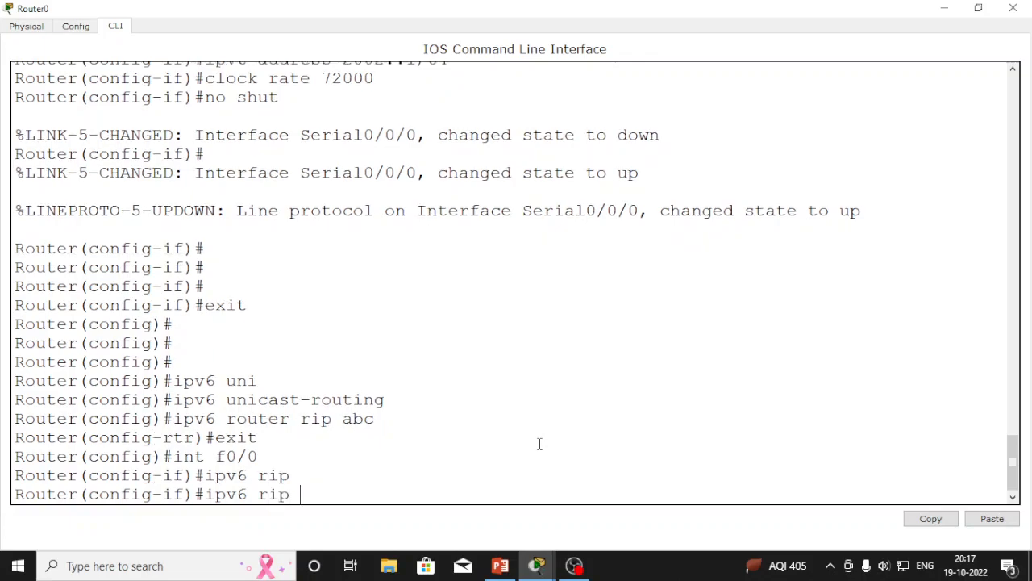
{"action": "type", "text": "abc"}
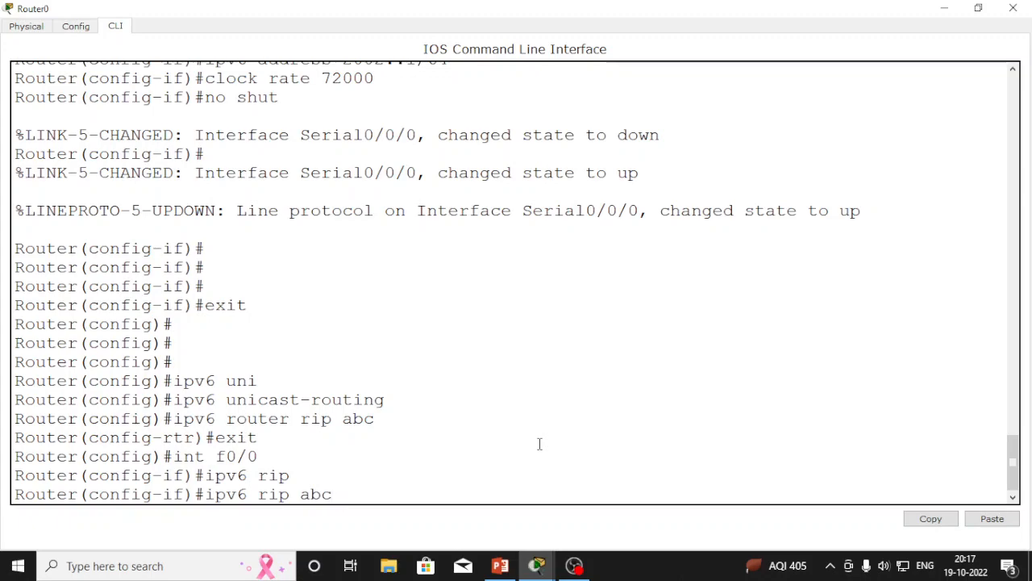
{"action": "key", "text": "Return"}
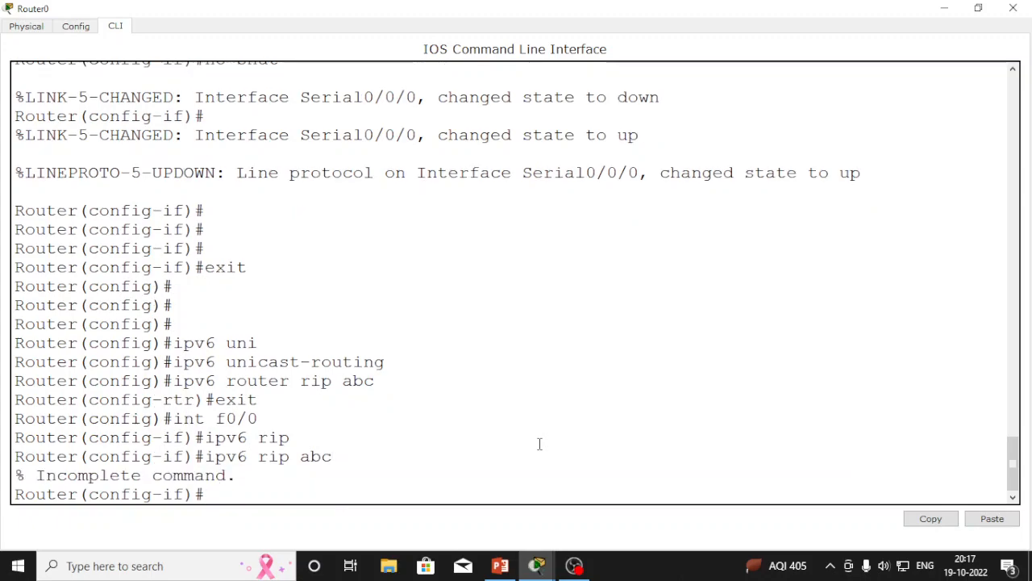
Step: Check the options for ipv6 rip abc and enable the process on Router0's f0/0 interface with ipv6 rip abc enable
{"action": "key", "text": "Up"}
{"action": "type", "text": "?"}
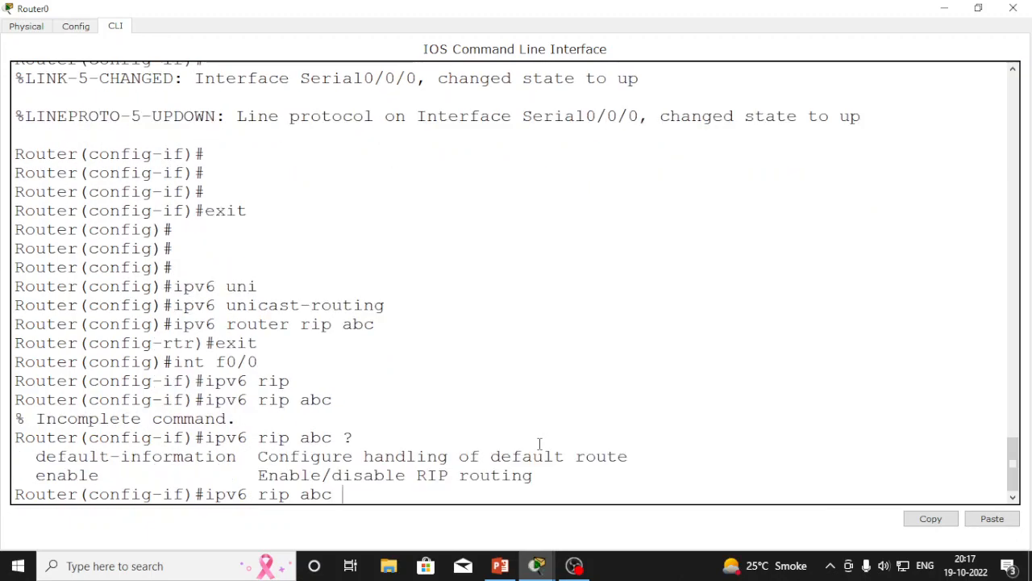
{"action": "type", "text": "ena"}
{"action": "key", "text": "Tab"}
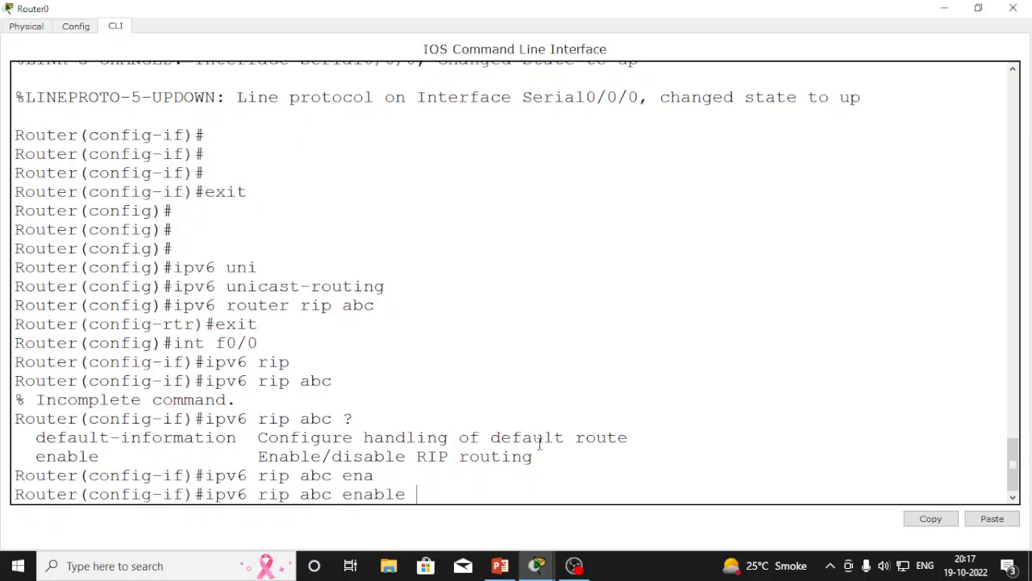
{"action": "key", "text": "Return"}
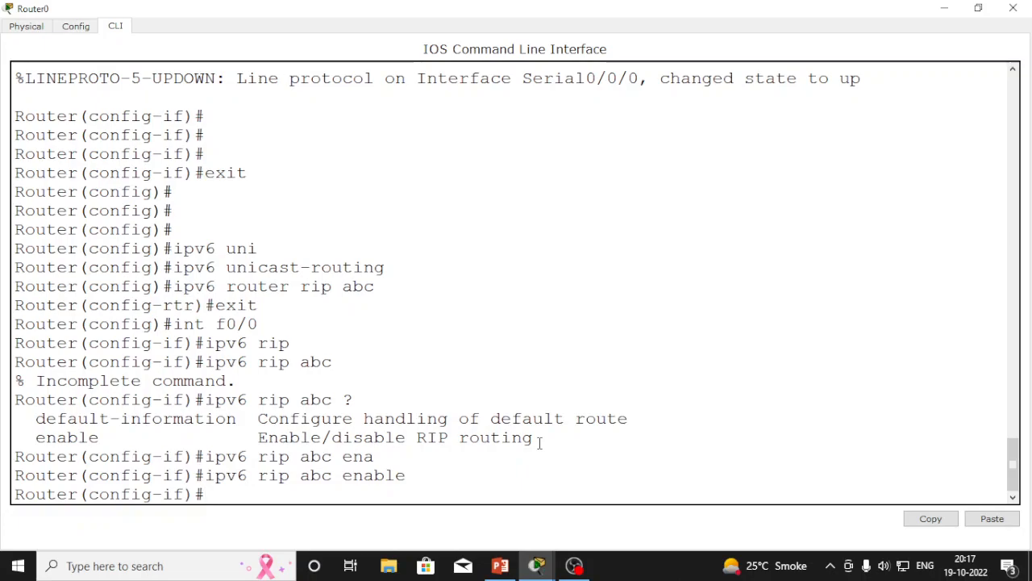
Step: Enable RIP process abc on Router0's serial interface s0/0/0 with ipv6 rip abc enable, and minimize the router window
{"action": "type", "text": "int s0/0/0"}
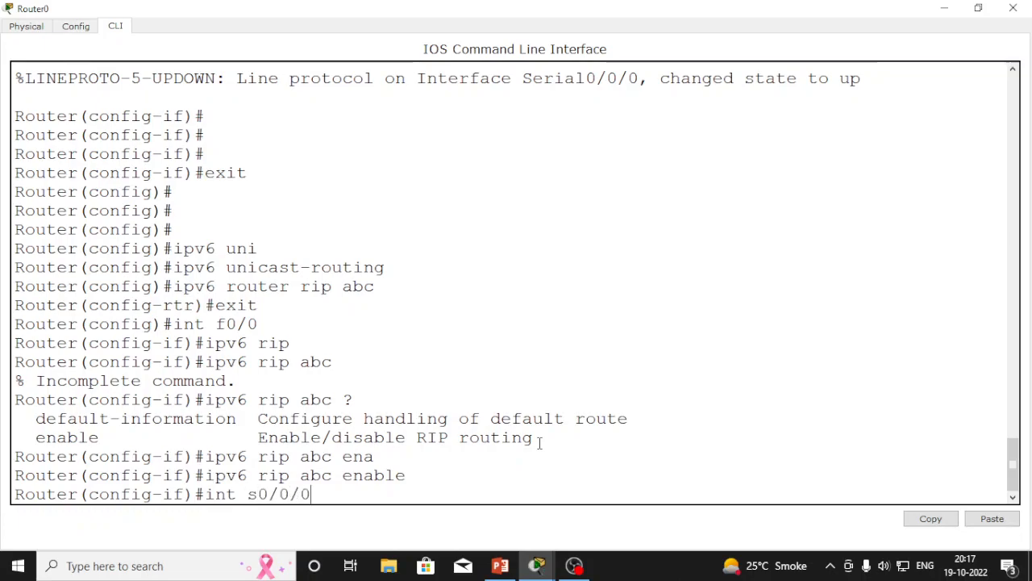
{"action": "key", "text": "Return"}
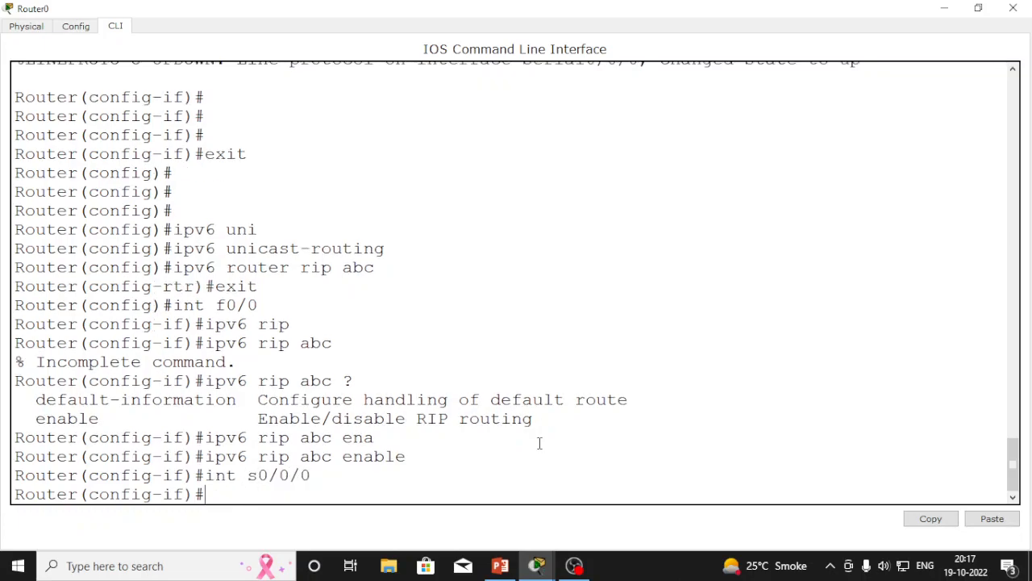
{"action": "type", "text": "ipv6 rip abc "}
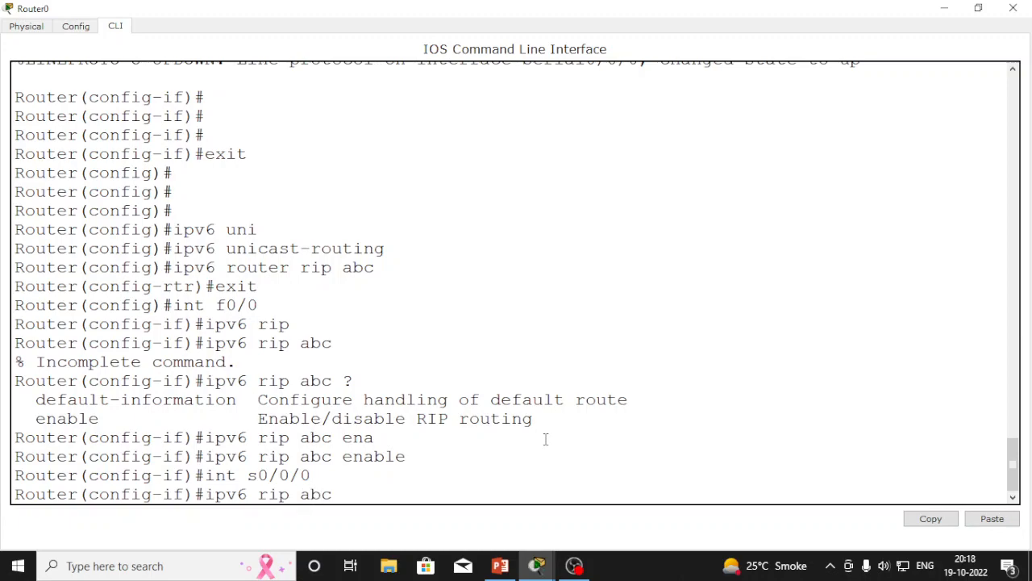
{"action": "type", "text": "enab"}
{"action": "key", "text": "Tab"}
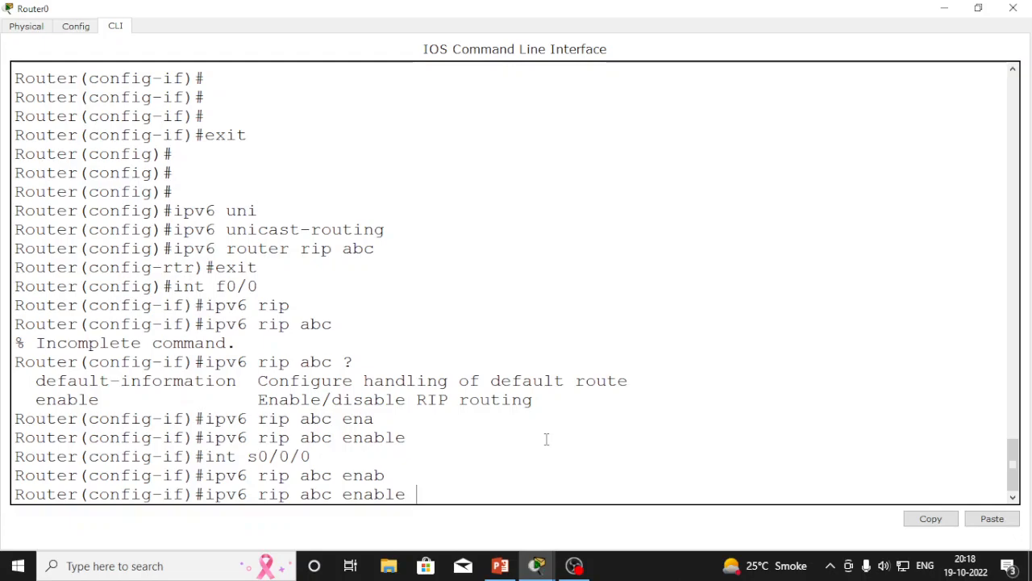
{"action": "key", "text": "Return"}
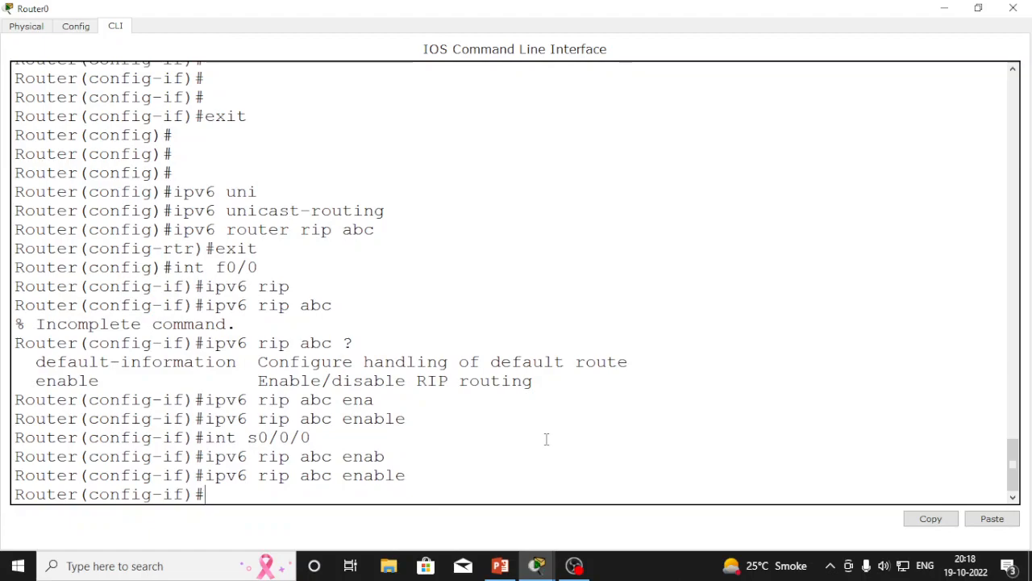
{"action": "left_click", "coordinate": [941, 7]}
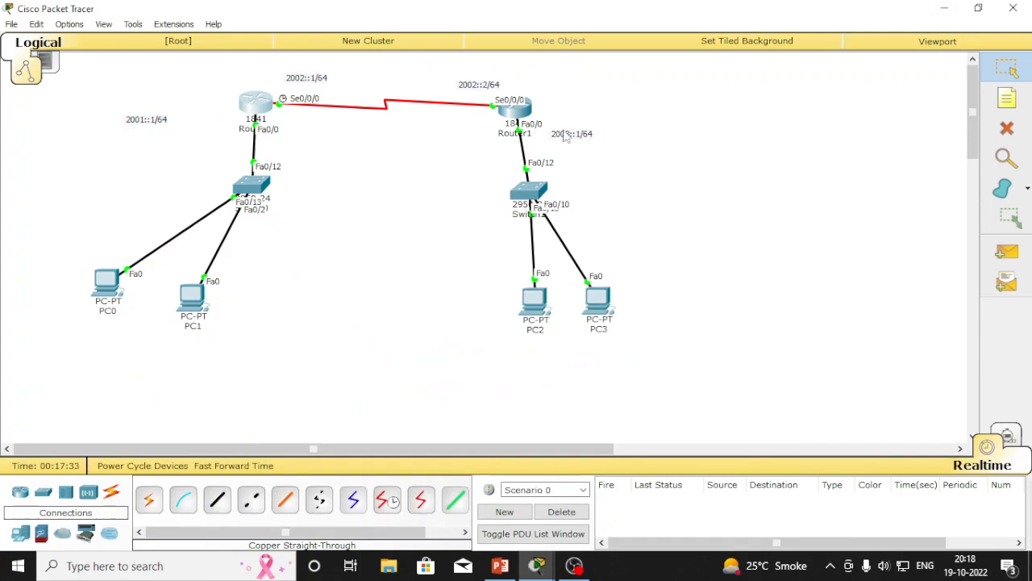
Step: Open Router1's command line, exit interface configuration mode, and enable IPv6 routing with ipv6 unicast-routing
{"action": "left_click", "coordinate": [516, 104]}
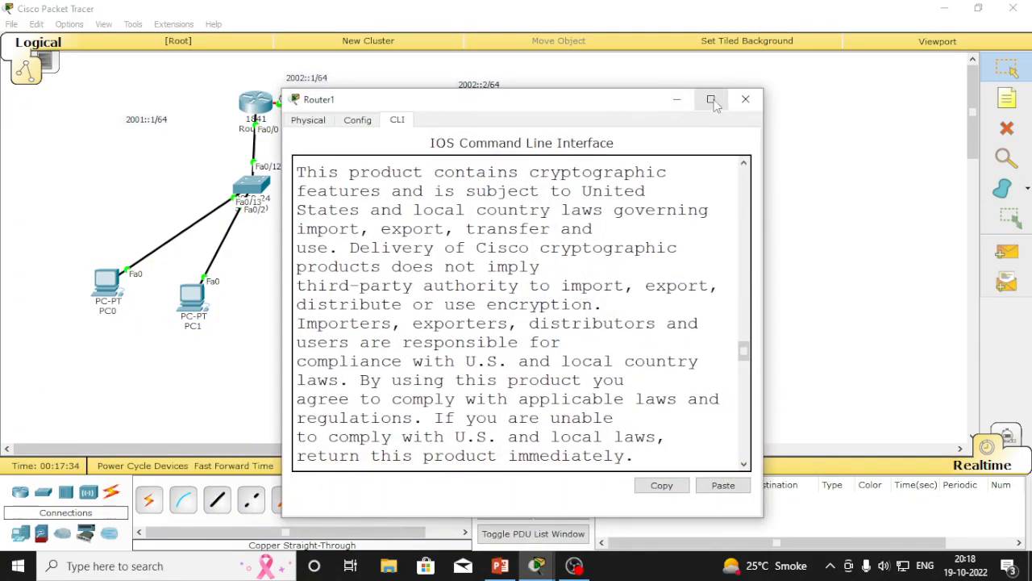
{"action": "left_click", "coordinate": [710, 99]}
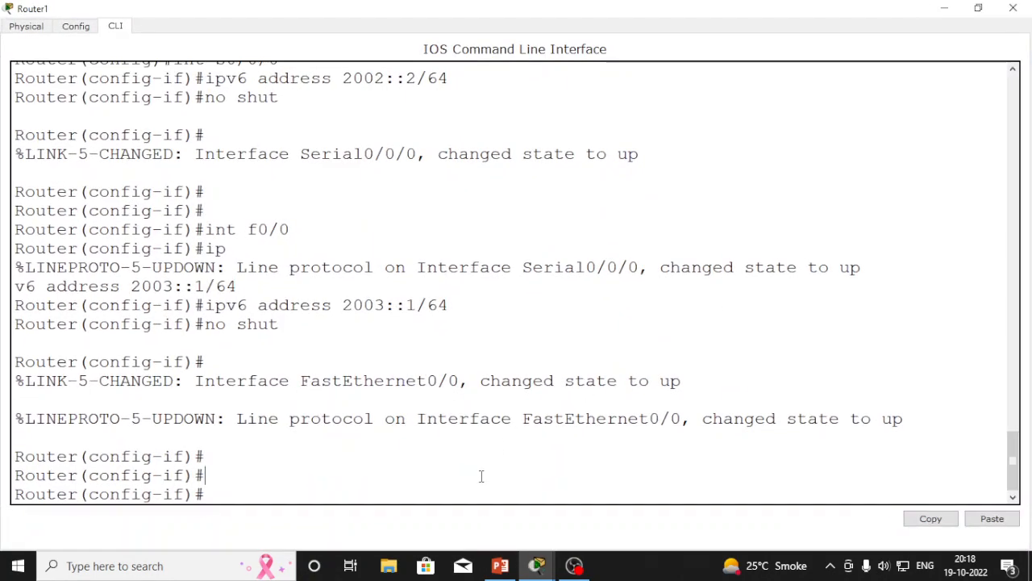
{"action": "type", "text": "exit"}
{"action": "key", "text": "Return"}
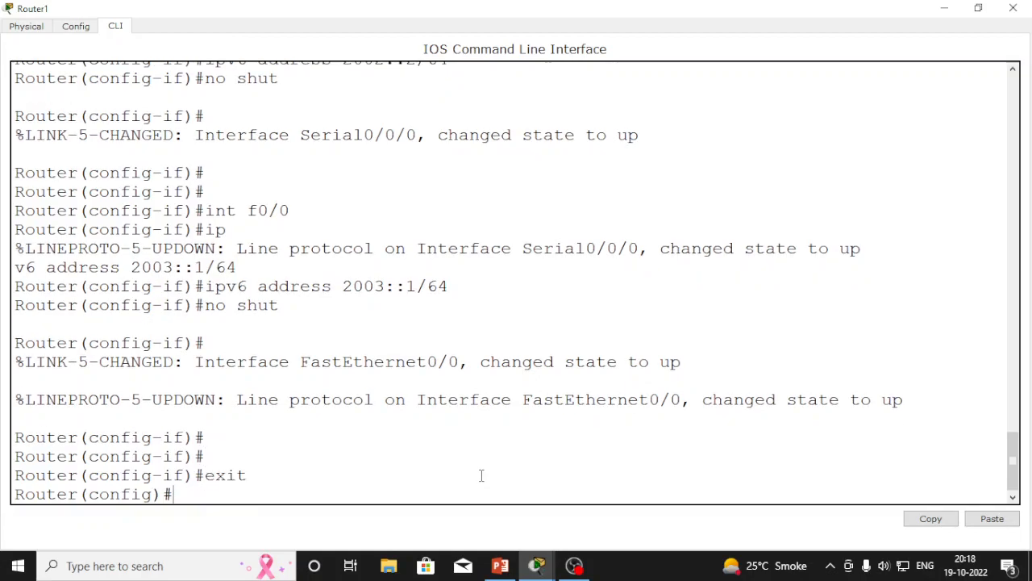
{"action": "type", "text": "ipv6 "}
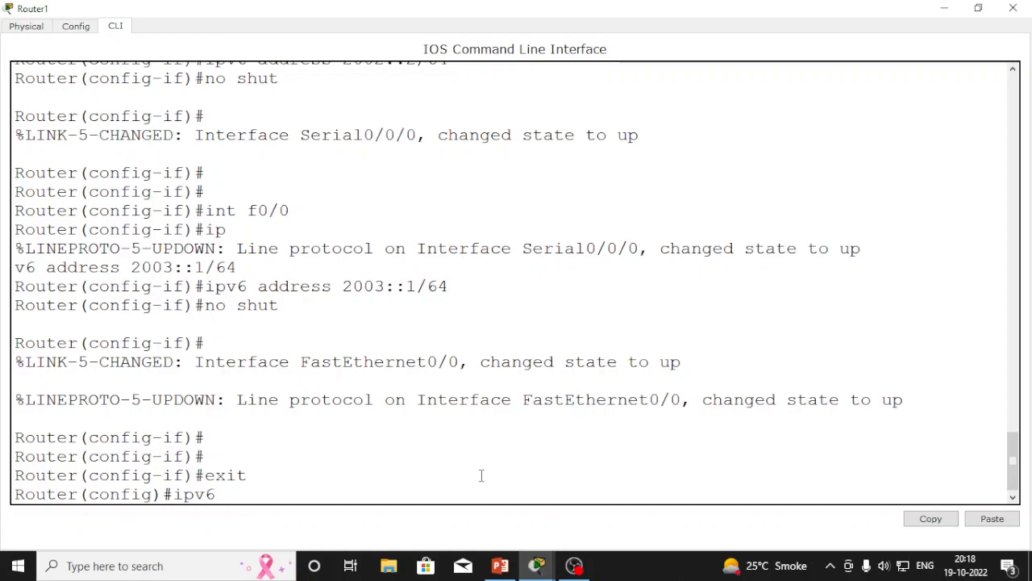
{"action": "type", "text": "unicast-routing"}
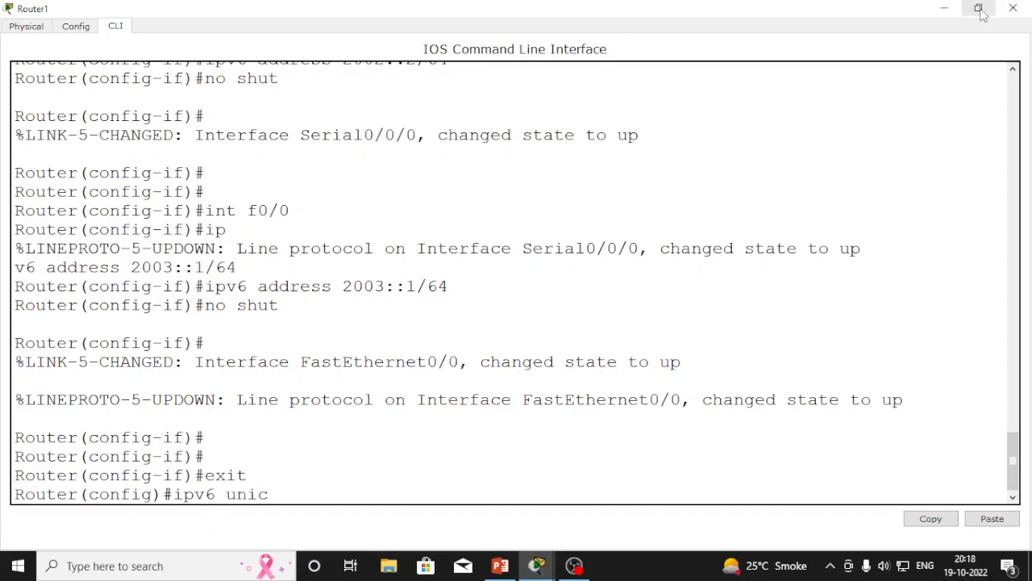
{"action": "key", "text": "Tab"}
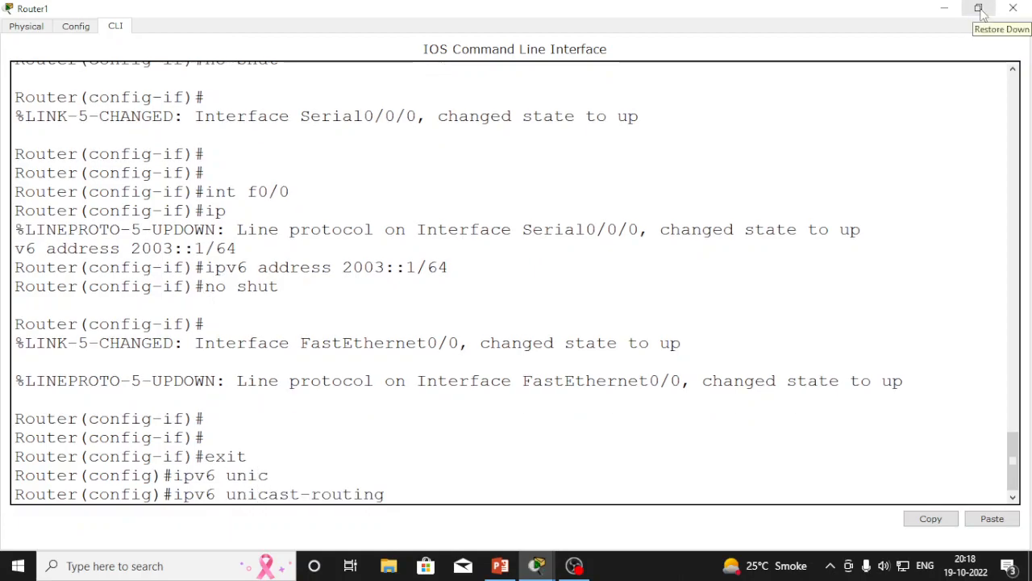
{"action": "key", "text": "Return"}
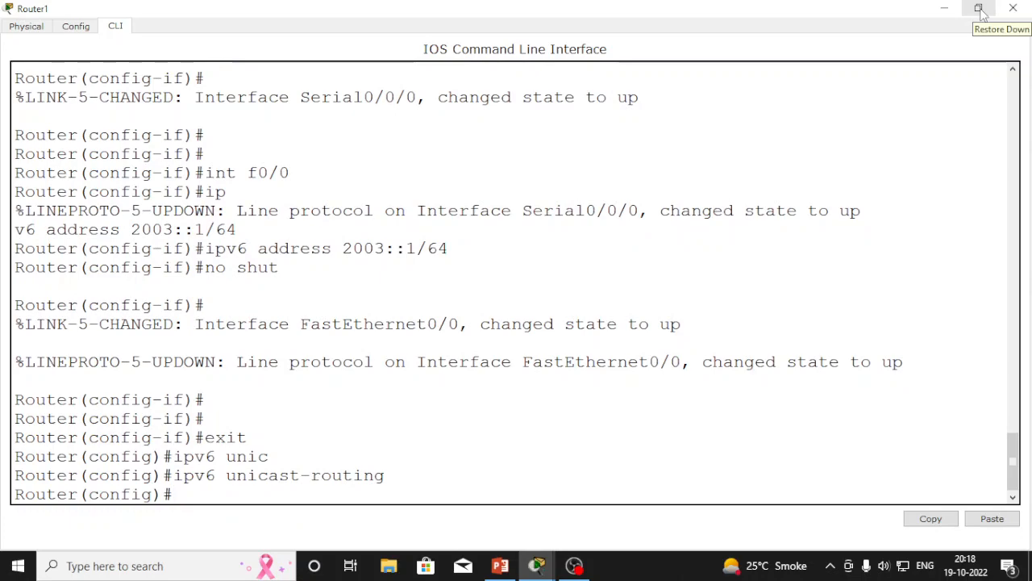
Step: Create the RIP process abc on Router1 with ipv6 router rip abc and exit to global configuration mode
{"action": "type", "text": "router"}
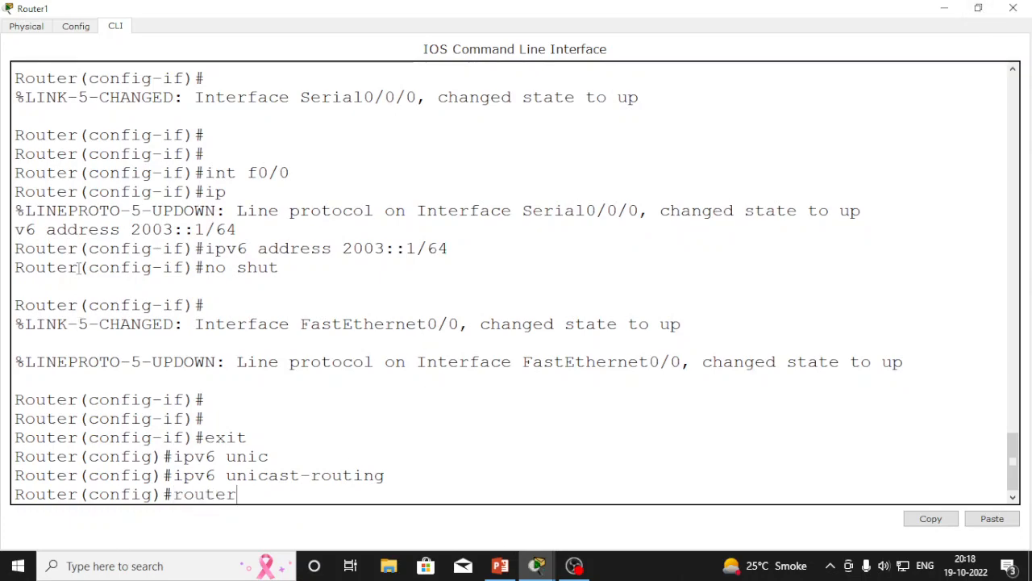
{"action": "key", "text": "Left"}
{"action": "key", "text": "Left"}
{"action": "key", "text": "Left"}
{"action": "key", "text": "Left"}
{"action": "key", "text": "Left"}
{"action": "key", "text": "Left"}
{"action": "type", "text": "ipv6"}
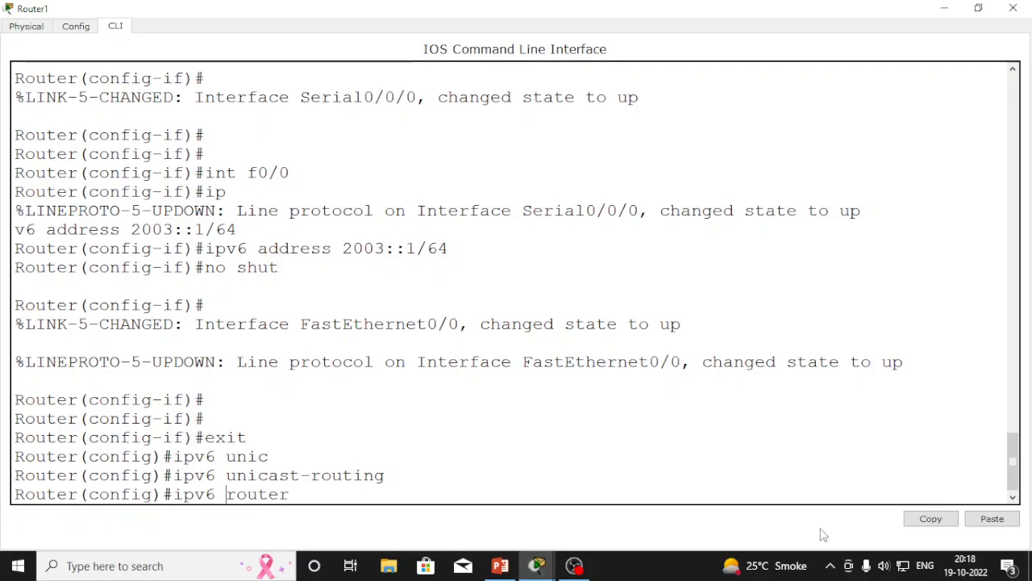
{"action": "key", "text": "Right"}
{"action": "key", "text": "Right"}
{"action": "key", "text": "Right"}
{"action": "key", "text": "Right"}
{"action": "key", "text": "Right"}
{"action": "key", "text": "Right"}
{"action": "type", "text": "rip abc"}
{"action": "key", "text": "Return"}
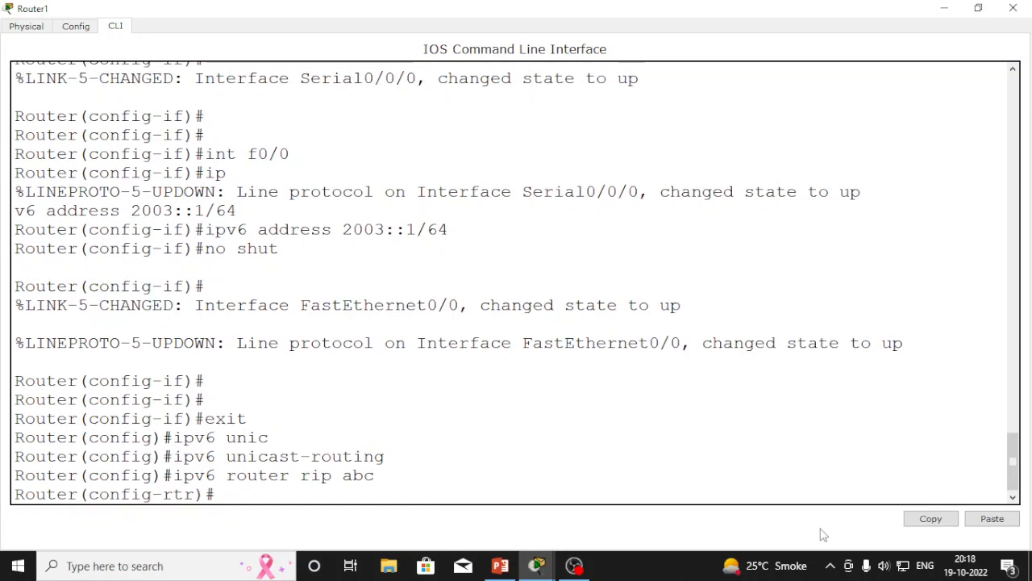
{"action": "type", "text": "exit"}
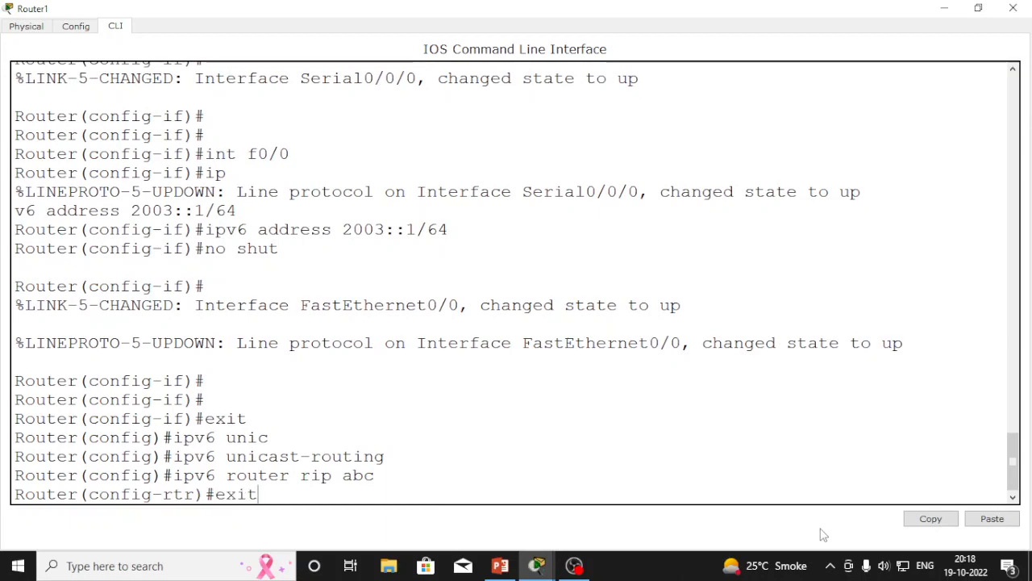
{"action": "key", "text": "Return"}
Step: Enable RIP process abc on Router1's f0/0 interface with ipv6 rip abc enable
{"action": "type", "text": "int"}
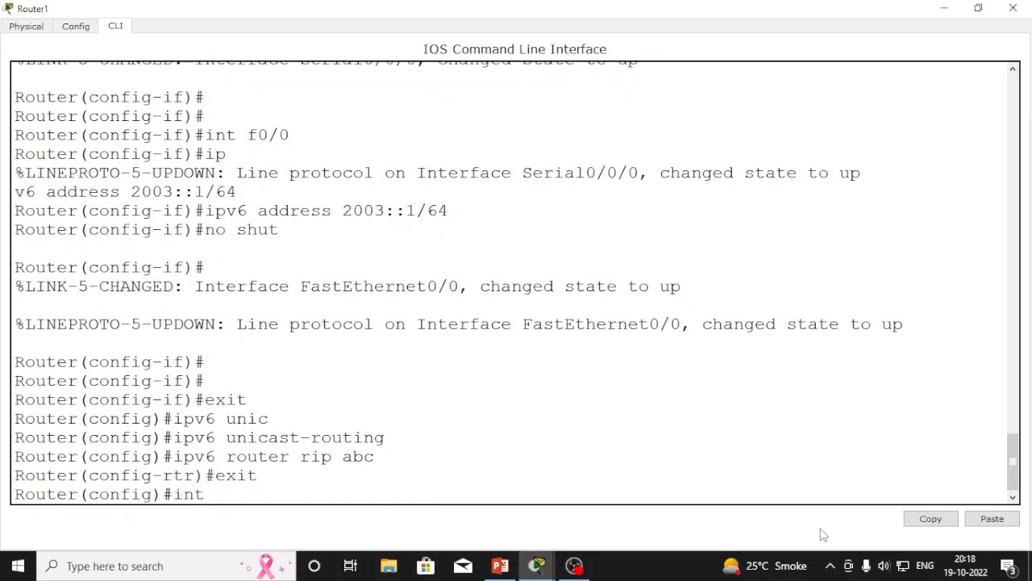
{"action": "type", "text": " f0/0"}
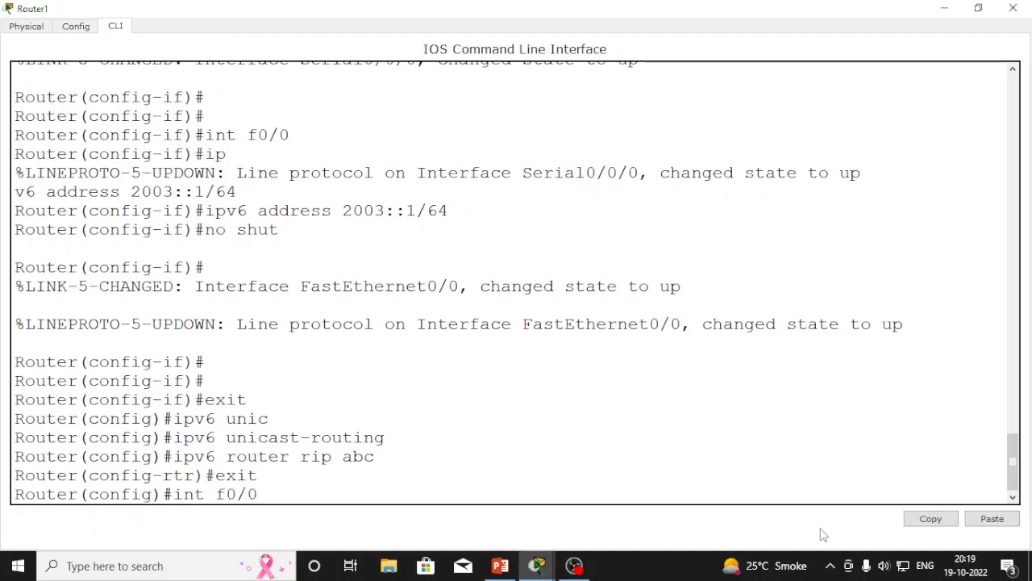
{"action": "key", "text": "Return"}
{"action": "type", "text": "ipv"}
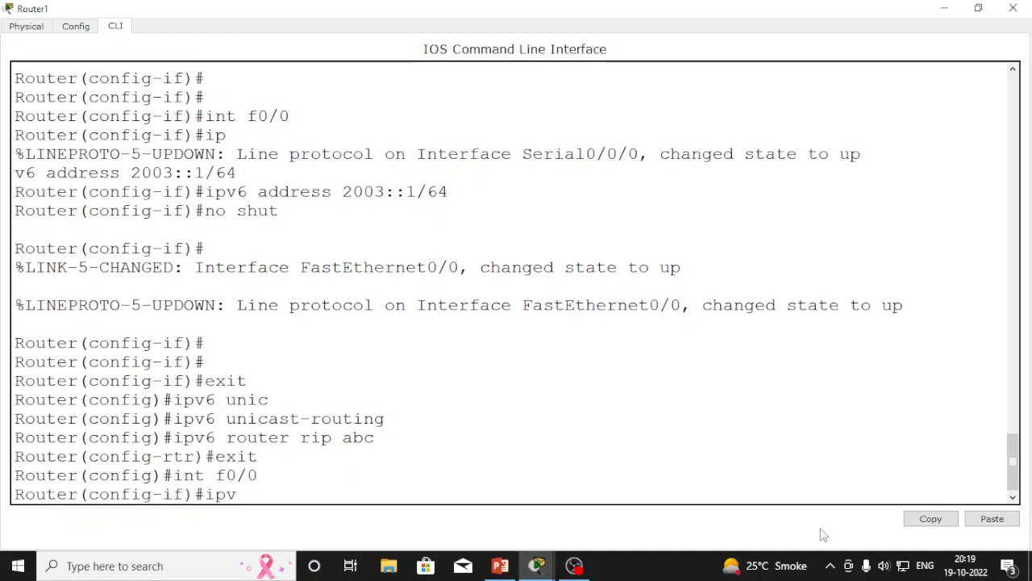
{"action": "type", "text": "6 rip "}
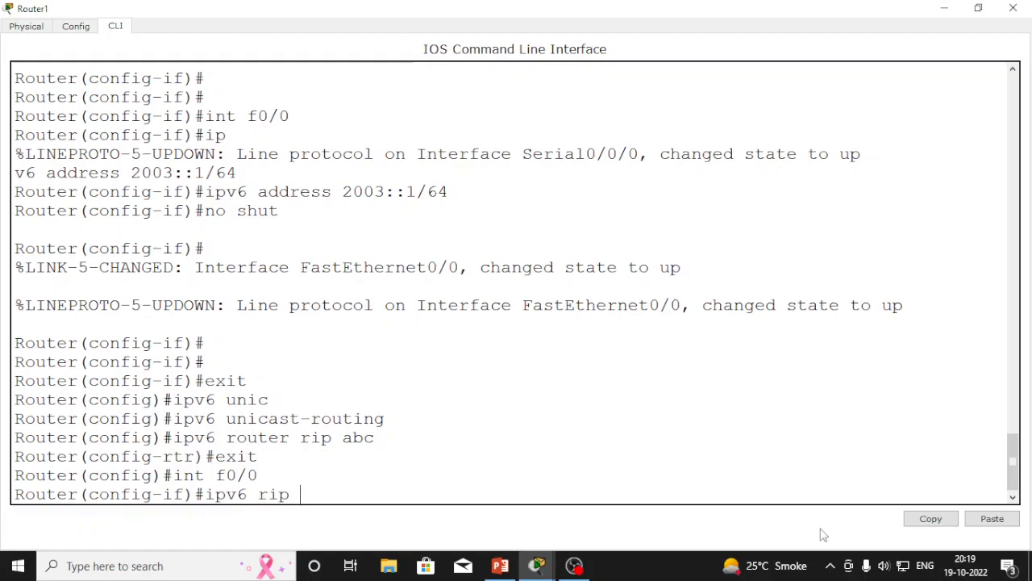
{"action": "type", "text": "abc enab"}
{"action": "key", "text": "Tab"}
{"action": "key", "text": "Return"}
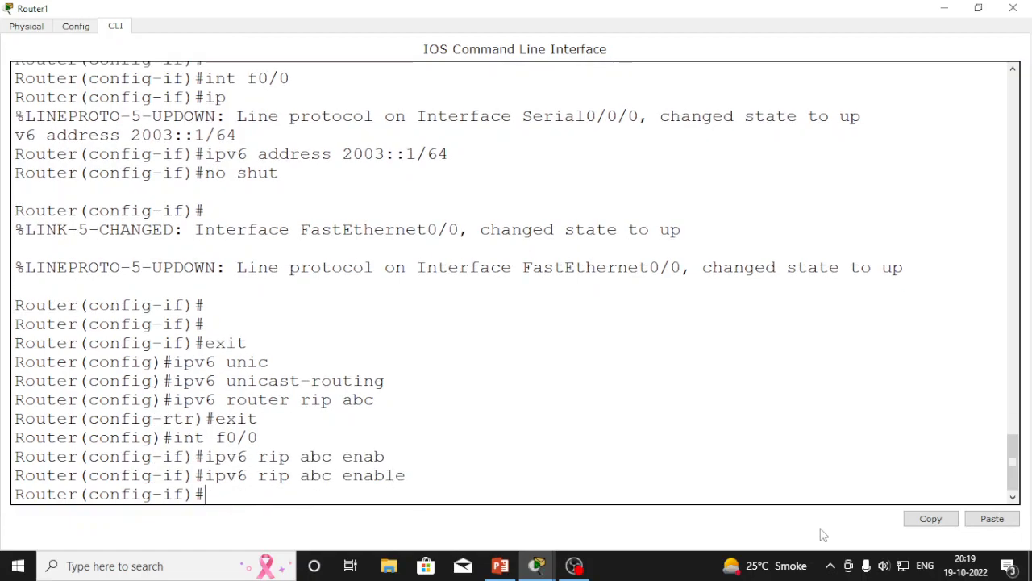
Step: Enable RIP process abc on Router1's serial interface s0/0/0 with ipv6 rip abc enable, and minimize the router window
{"action": "type", "text": "int s0/0/0"}
{"action": "key", "text": "Return"}
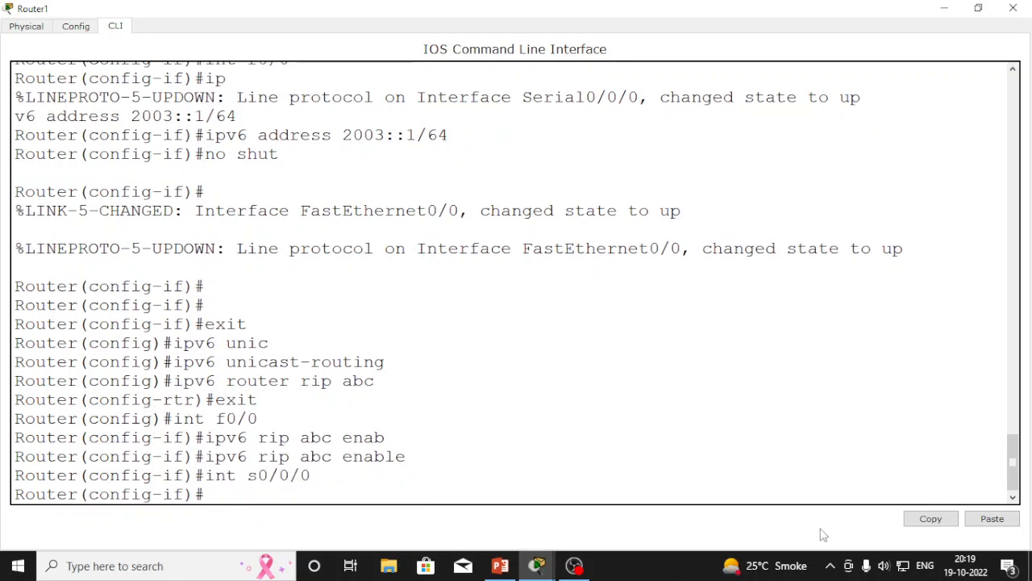
{"action": "type", "text": "ipv6 rip abc enab"}
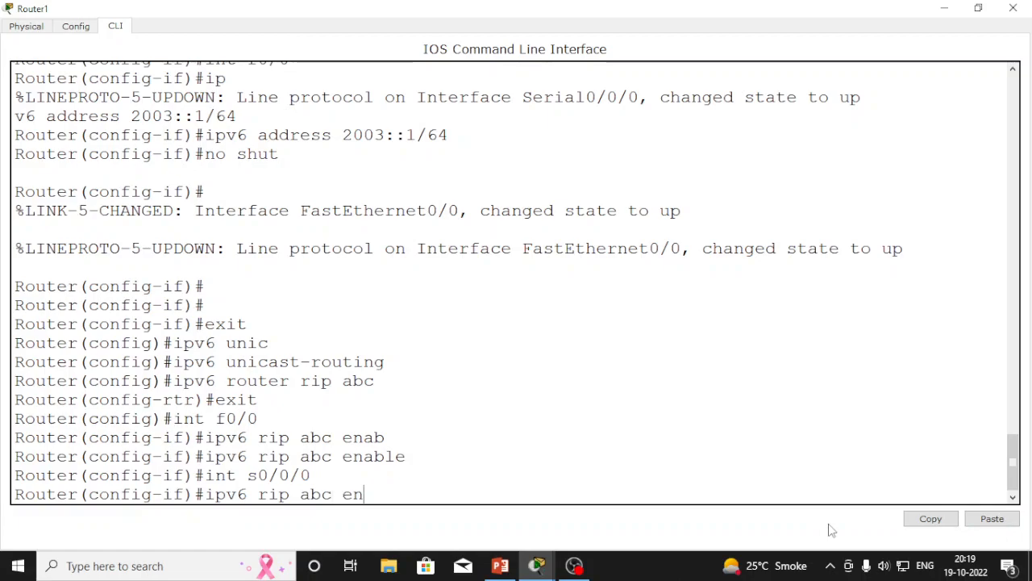
{"action": "key", "text": "Tab"}
{"action": "key", "text": "Return"}
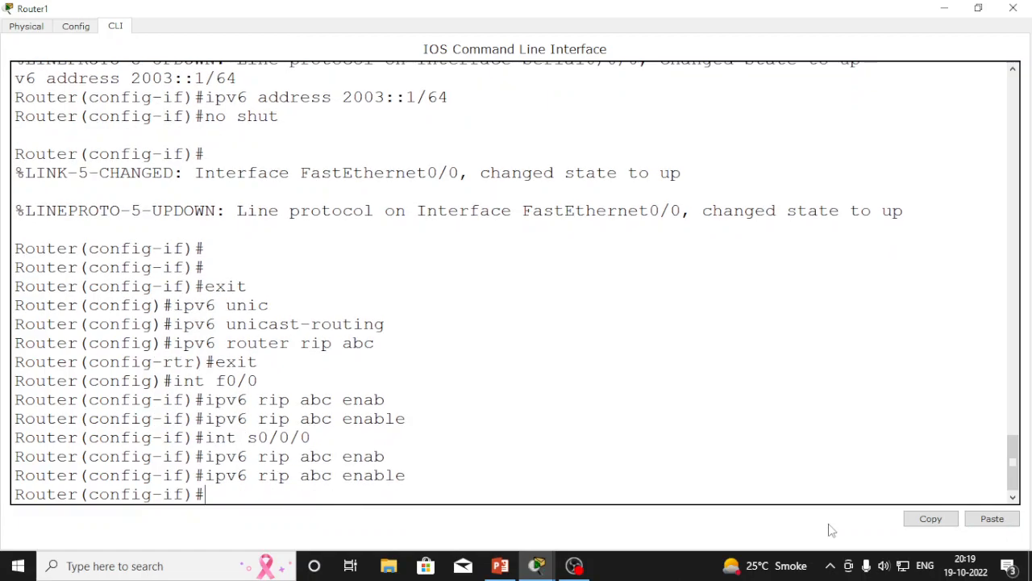
{"action": "left_click", "coordinate": [944, 8]}
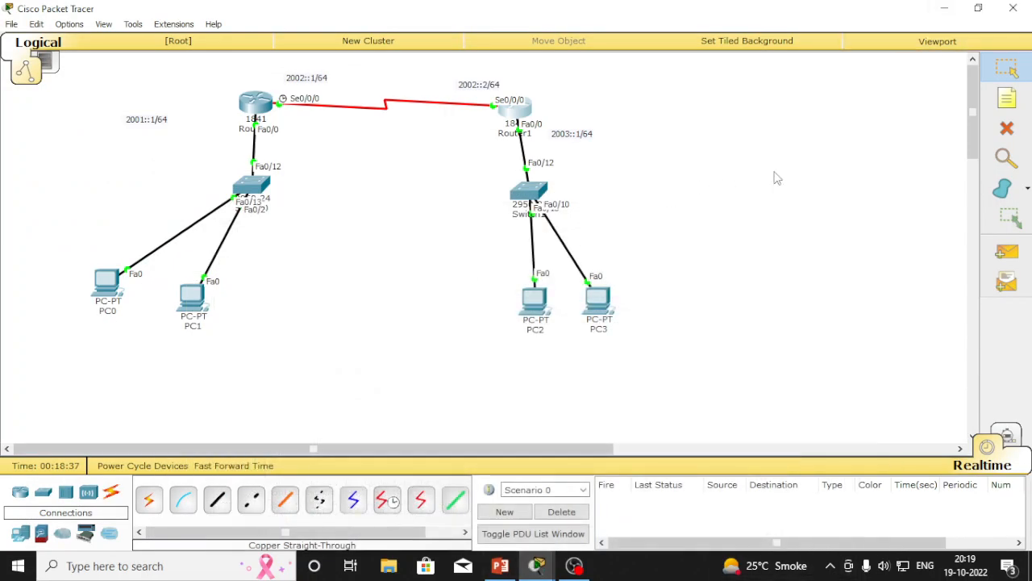
Step: Review the IPv6 address and gateway settings in the IP Configuration of PC0 and of PC3
{"action": "left_click", "coordinate": [100, 291]}
{"action": "left_click", "coordinate": [356, 184]}
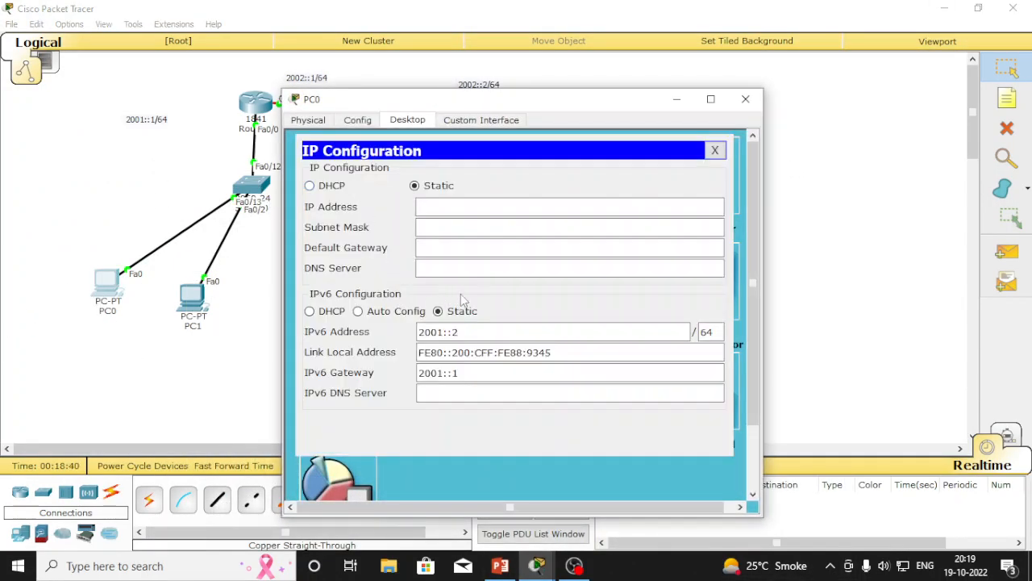
{"action": "left_click", "coordinate": [745, 99]}
{"action": "left_click", "coordinate": [595, 303]}
{"action": "left_click", "coordinate": [355, 191]}
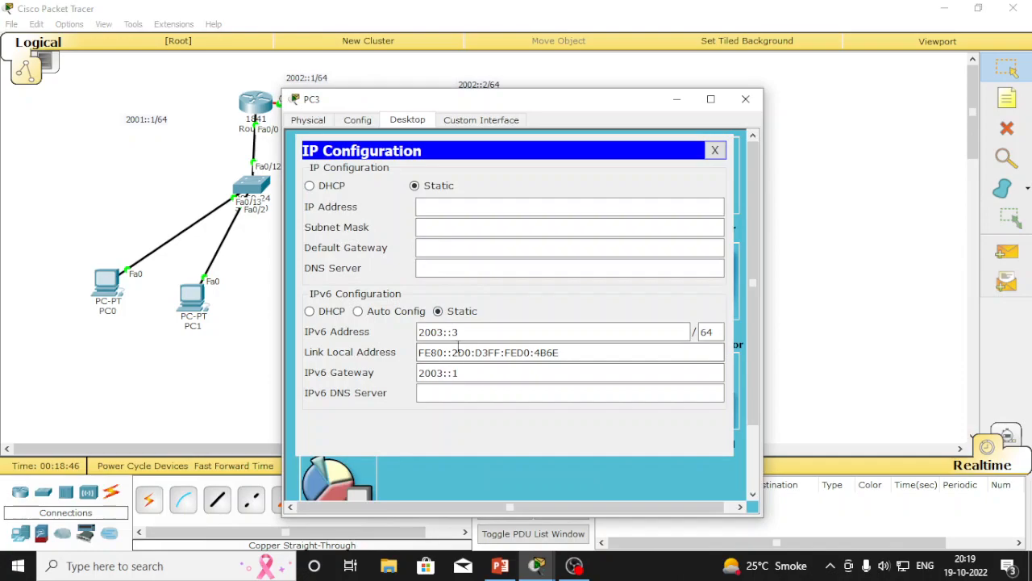
{"action": "left_click", "coordinate": [714, 150]}
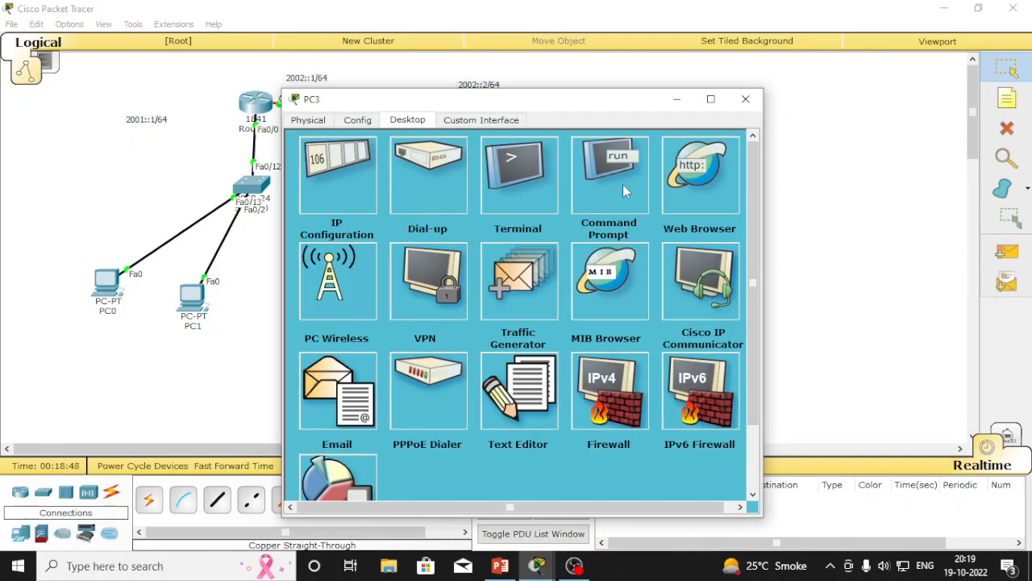
Step: Test connectivity from PC3 across the routers by pinging 2001::2 from its command prompt
{"action": "left_click", "coordinate": [615, 189]}
{"action": "type", "text": "p"}
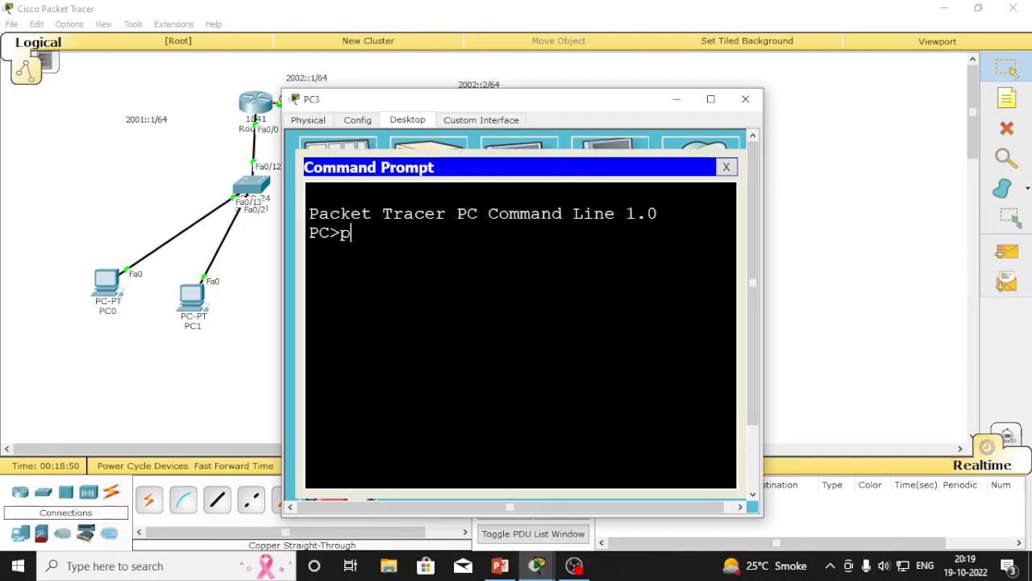
{"action": "type", "text": "ing 2001::"}
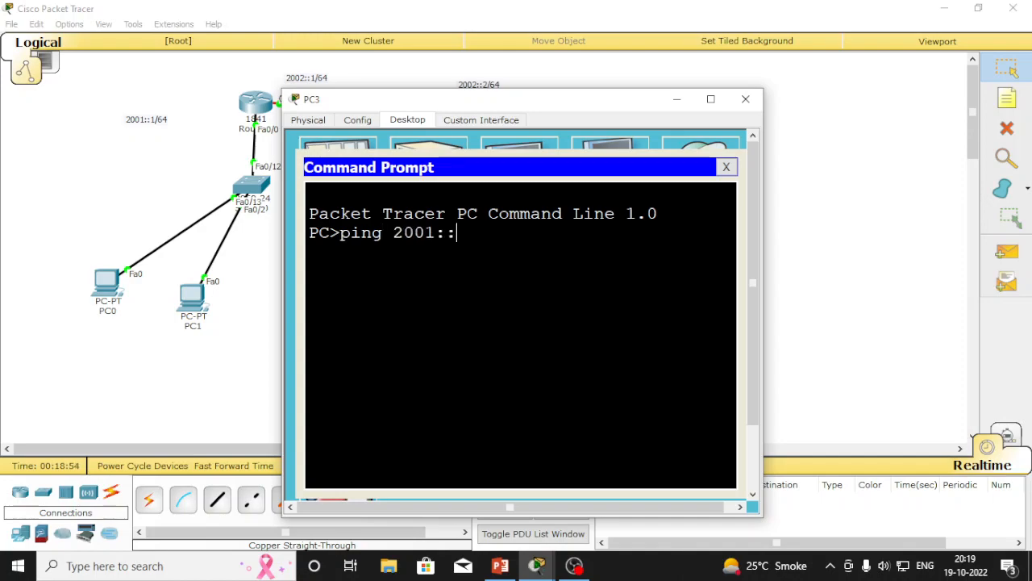
{"action": "type", "text": "2"}
{"action": "key", "text": "Return"}
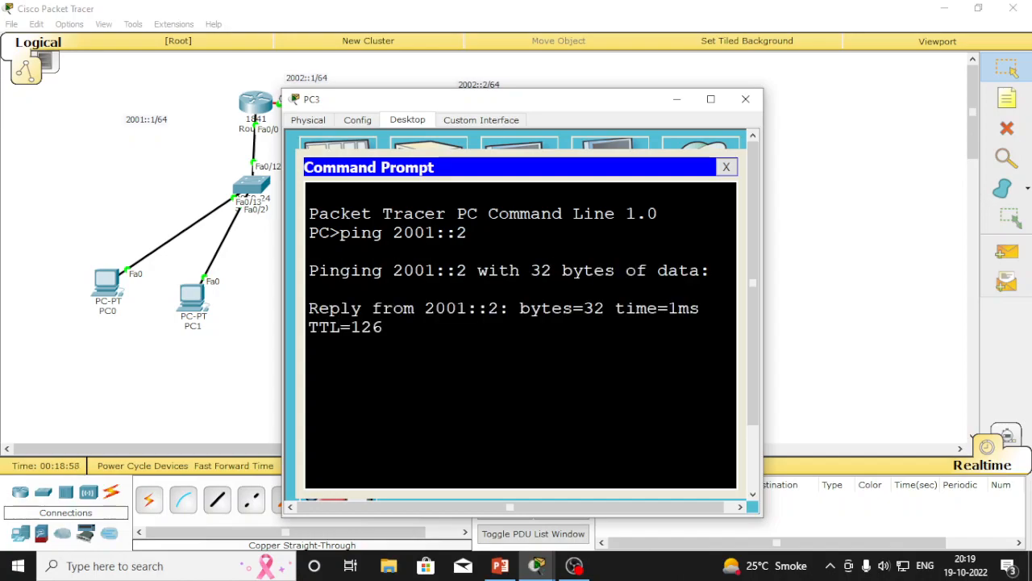